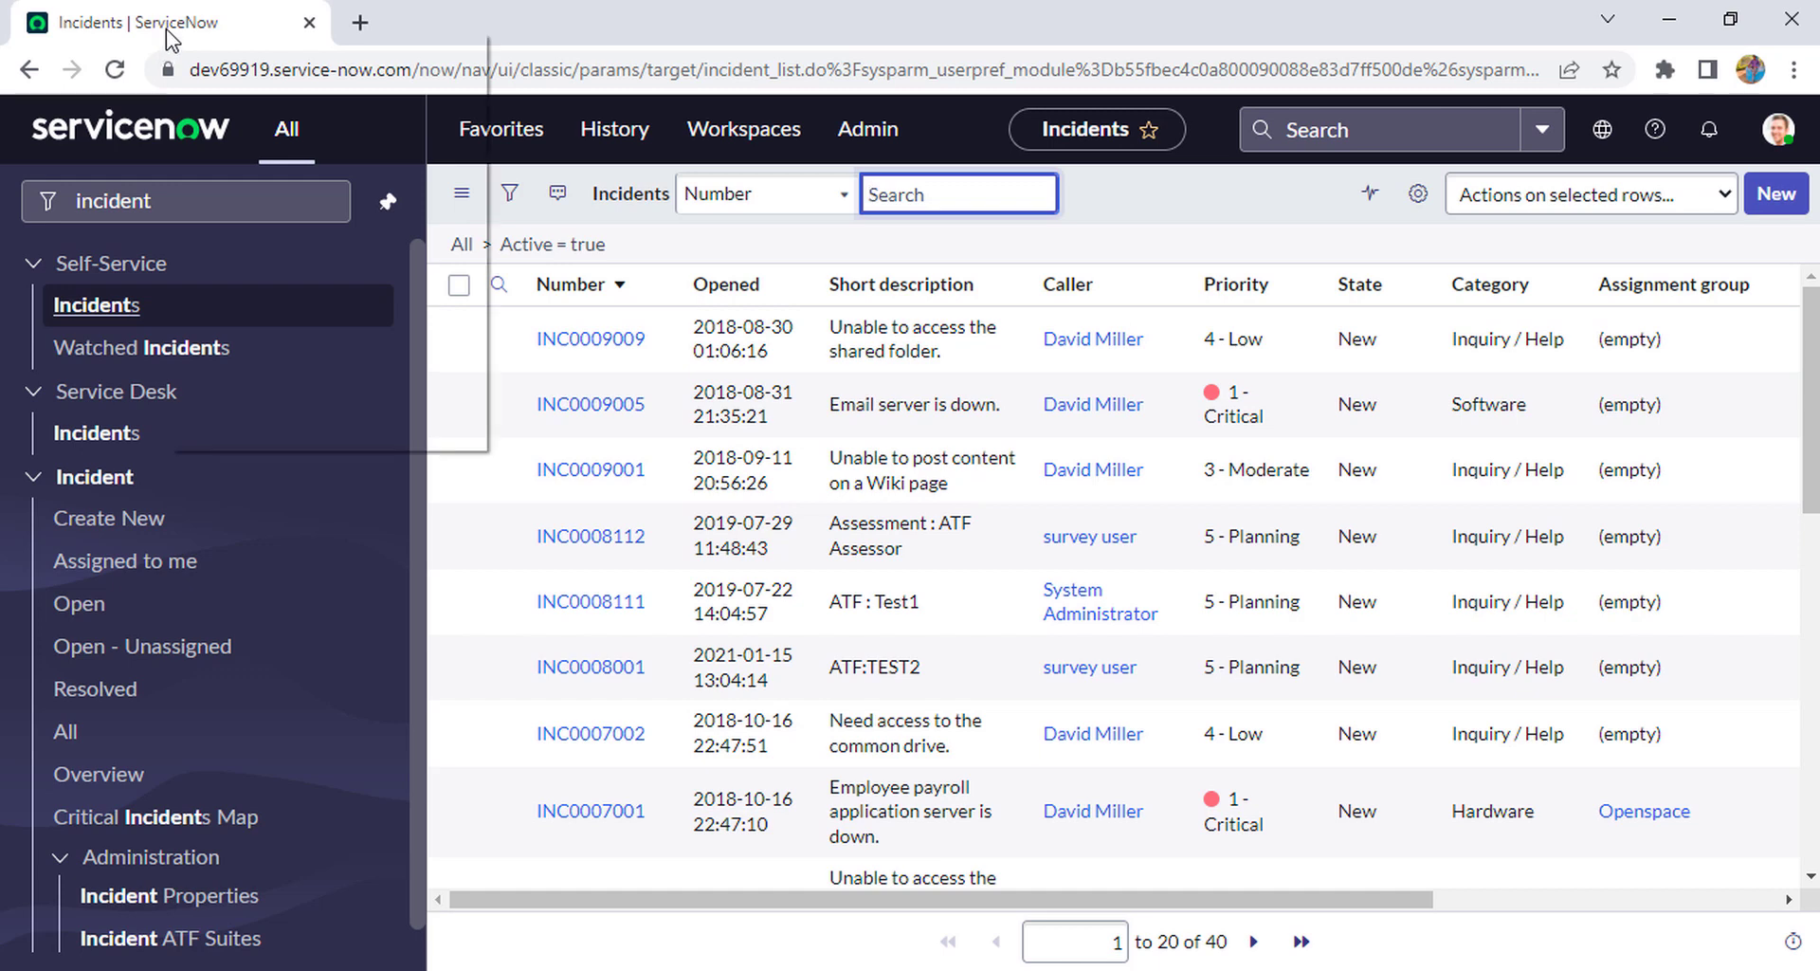
- Duplicate the Incidents browser tab and open the email Notifications list under System Notification in the copy
{"action": "left_click", "coordinate": [270, 219]}
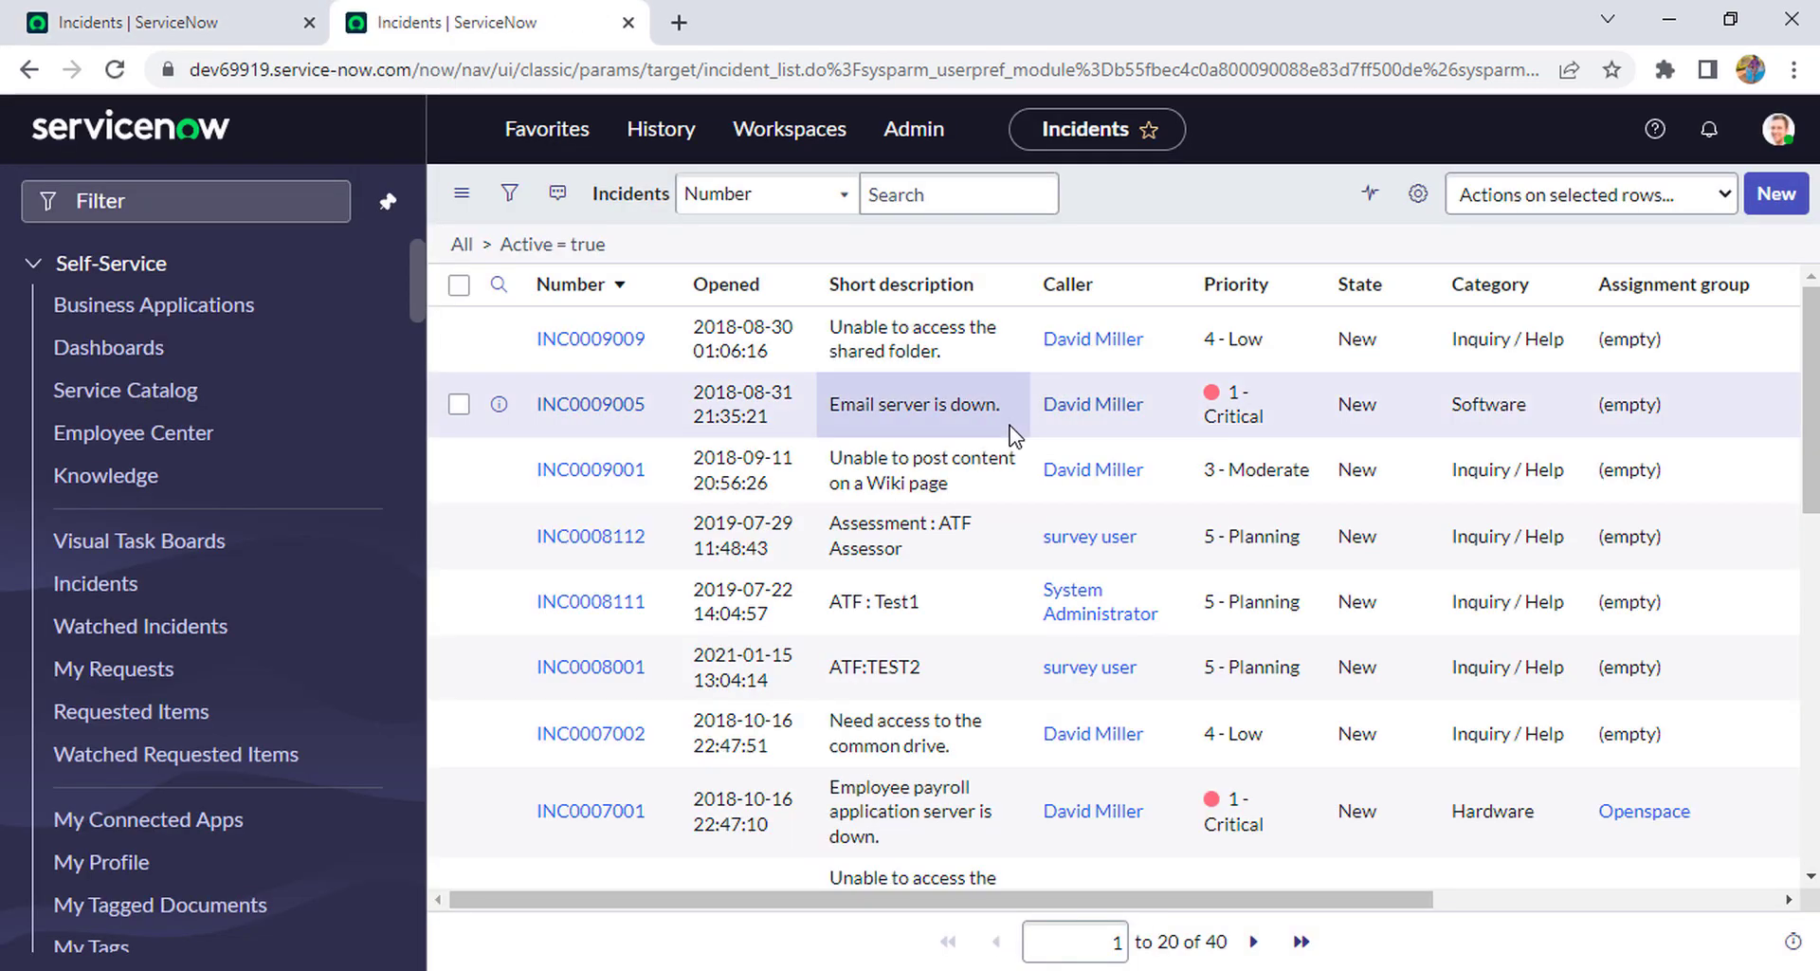
{"action": "left_click", "coordinate": [255, 197]}
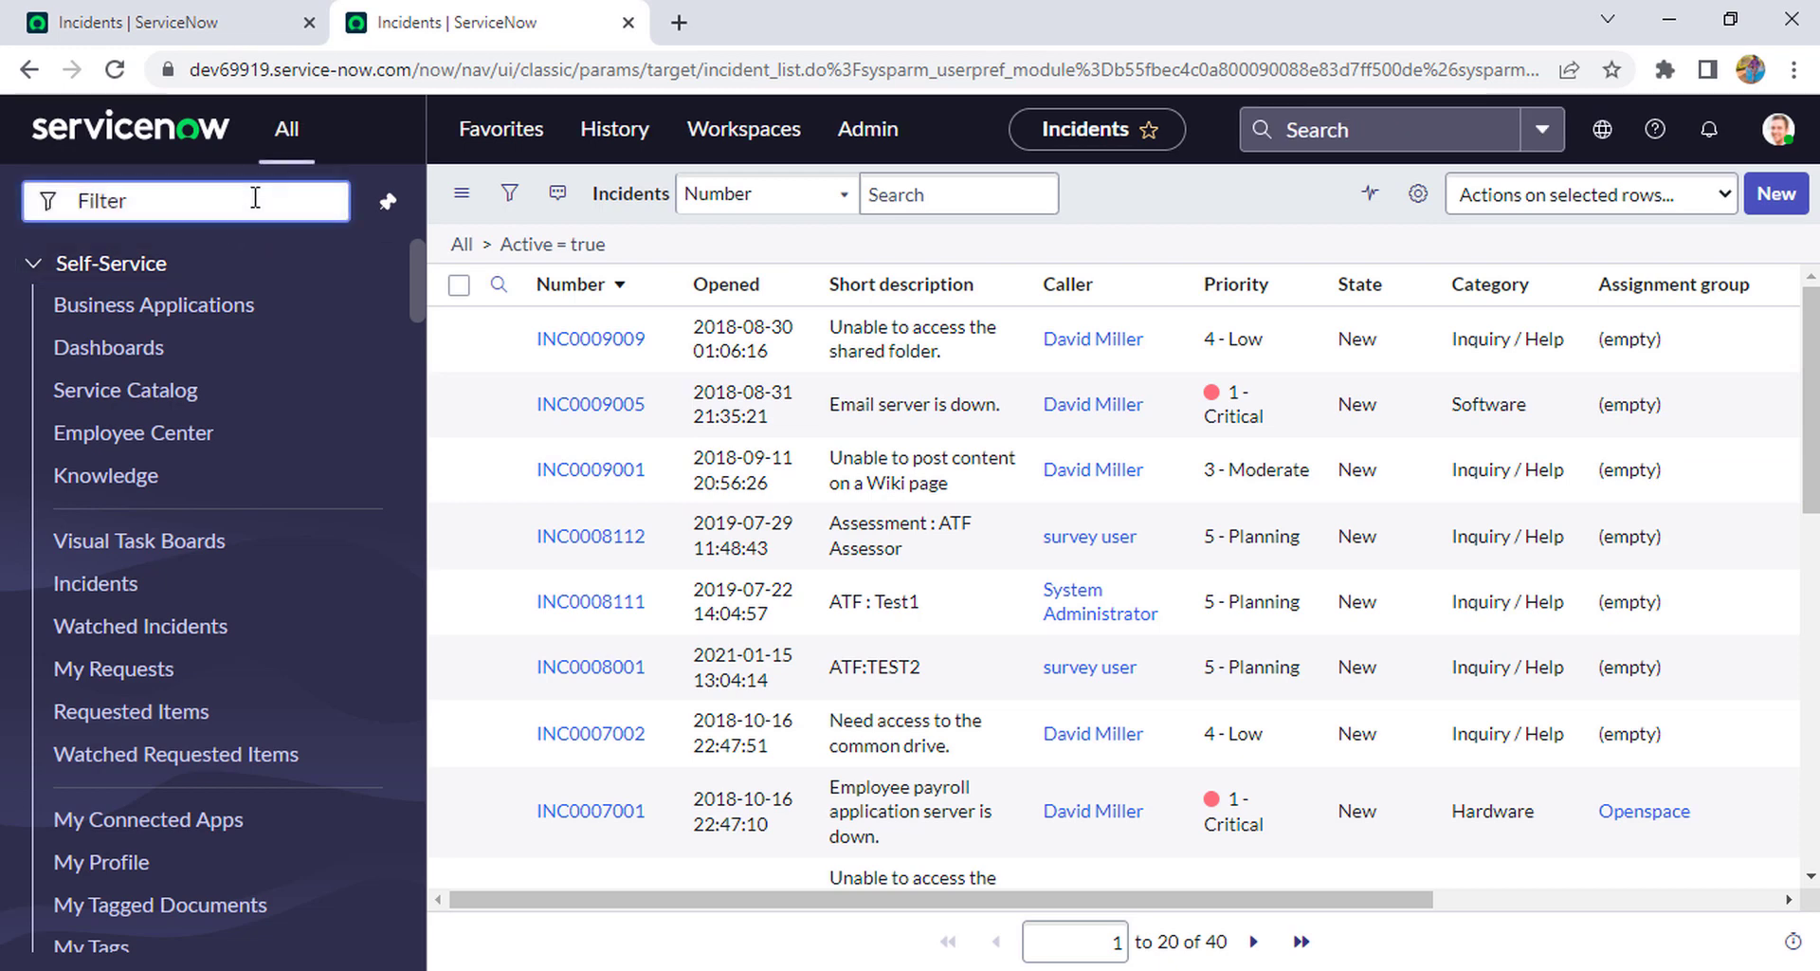
{"action": "type", "text": "notifica"}
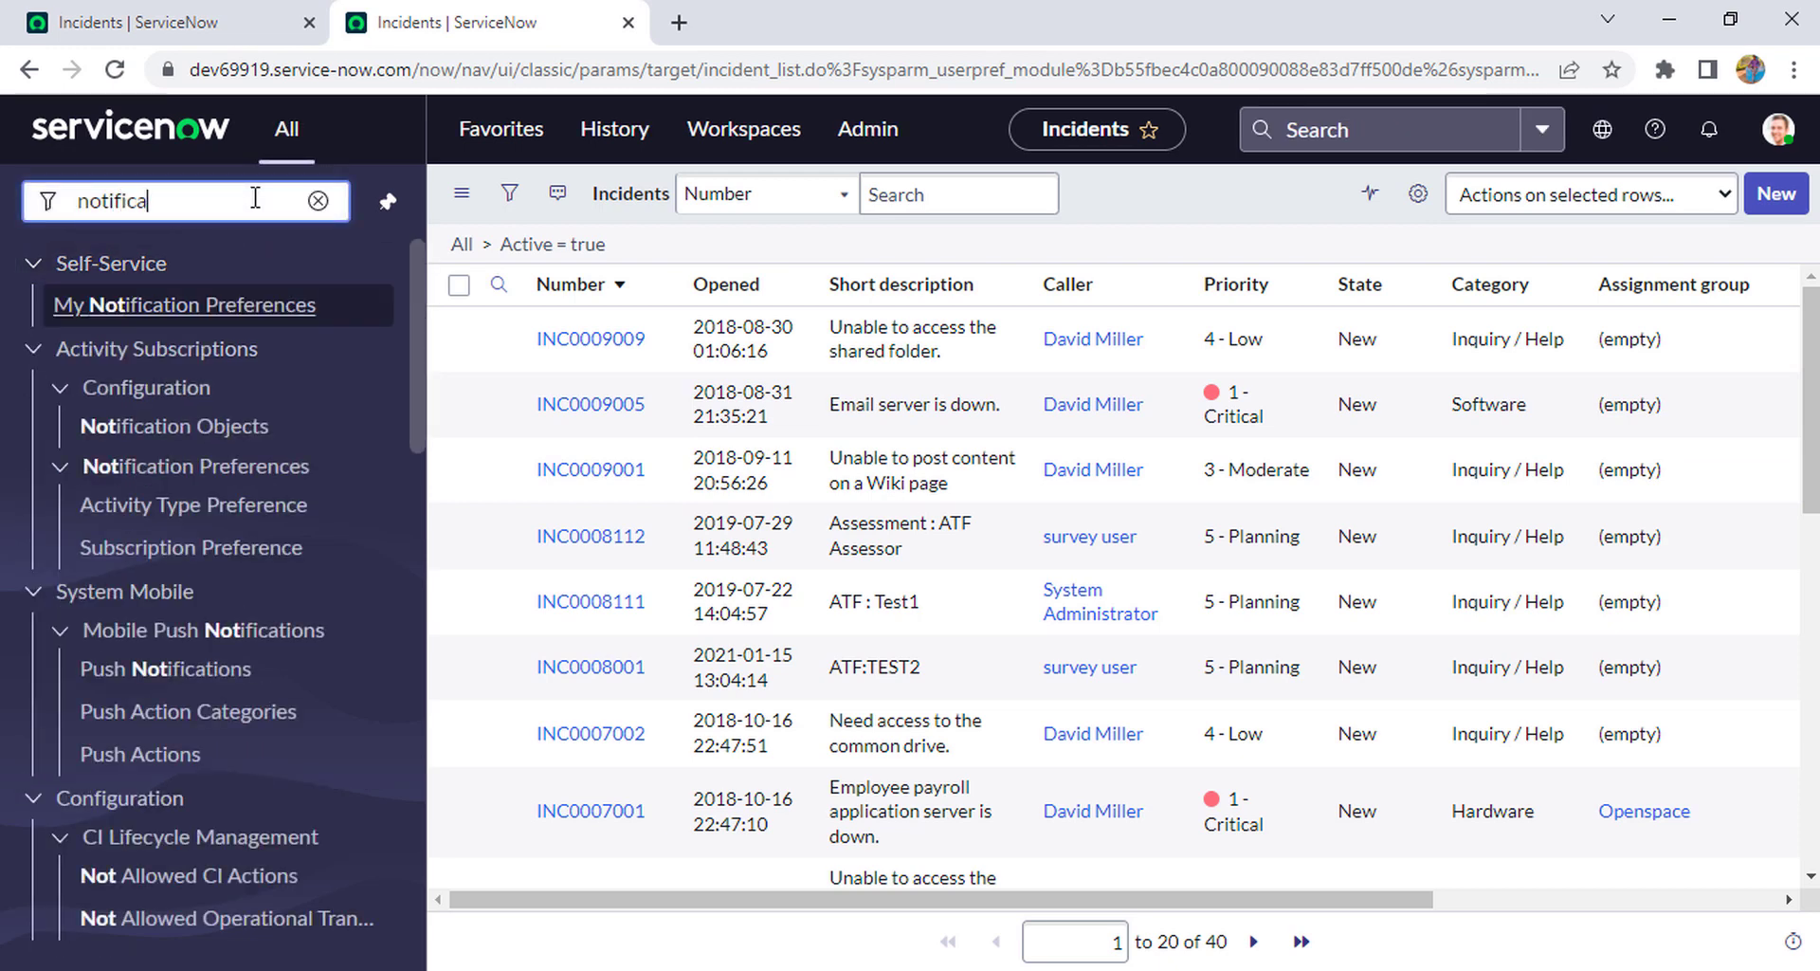
{"action": "type", "text": "tions"}
{"action": "scroll", "coordinate": [224, 423], "scroll_direction": "down", "scroll_amount": 4}
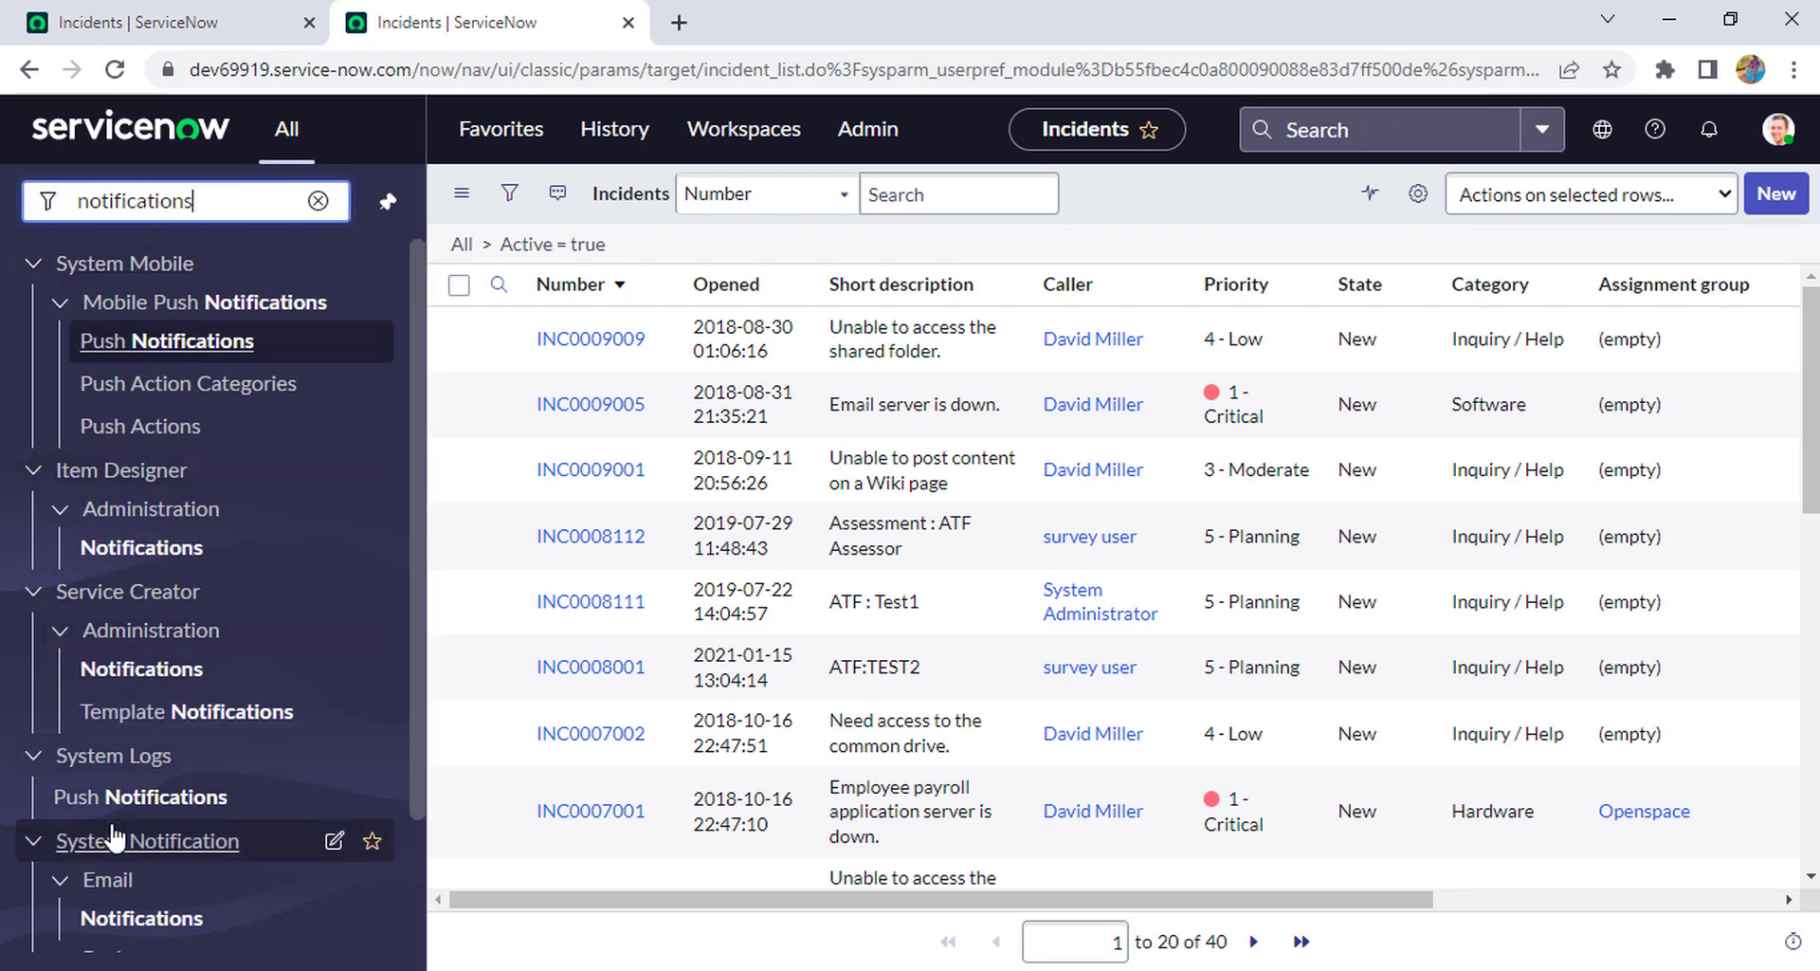
{"action": "scroll", "coordinate": [118, 849], "scroll_direction": "down", "scroll_amount": 2}
{"action": "left_click", "coordinate": [147, 783]}
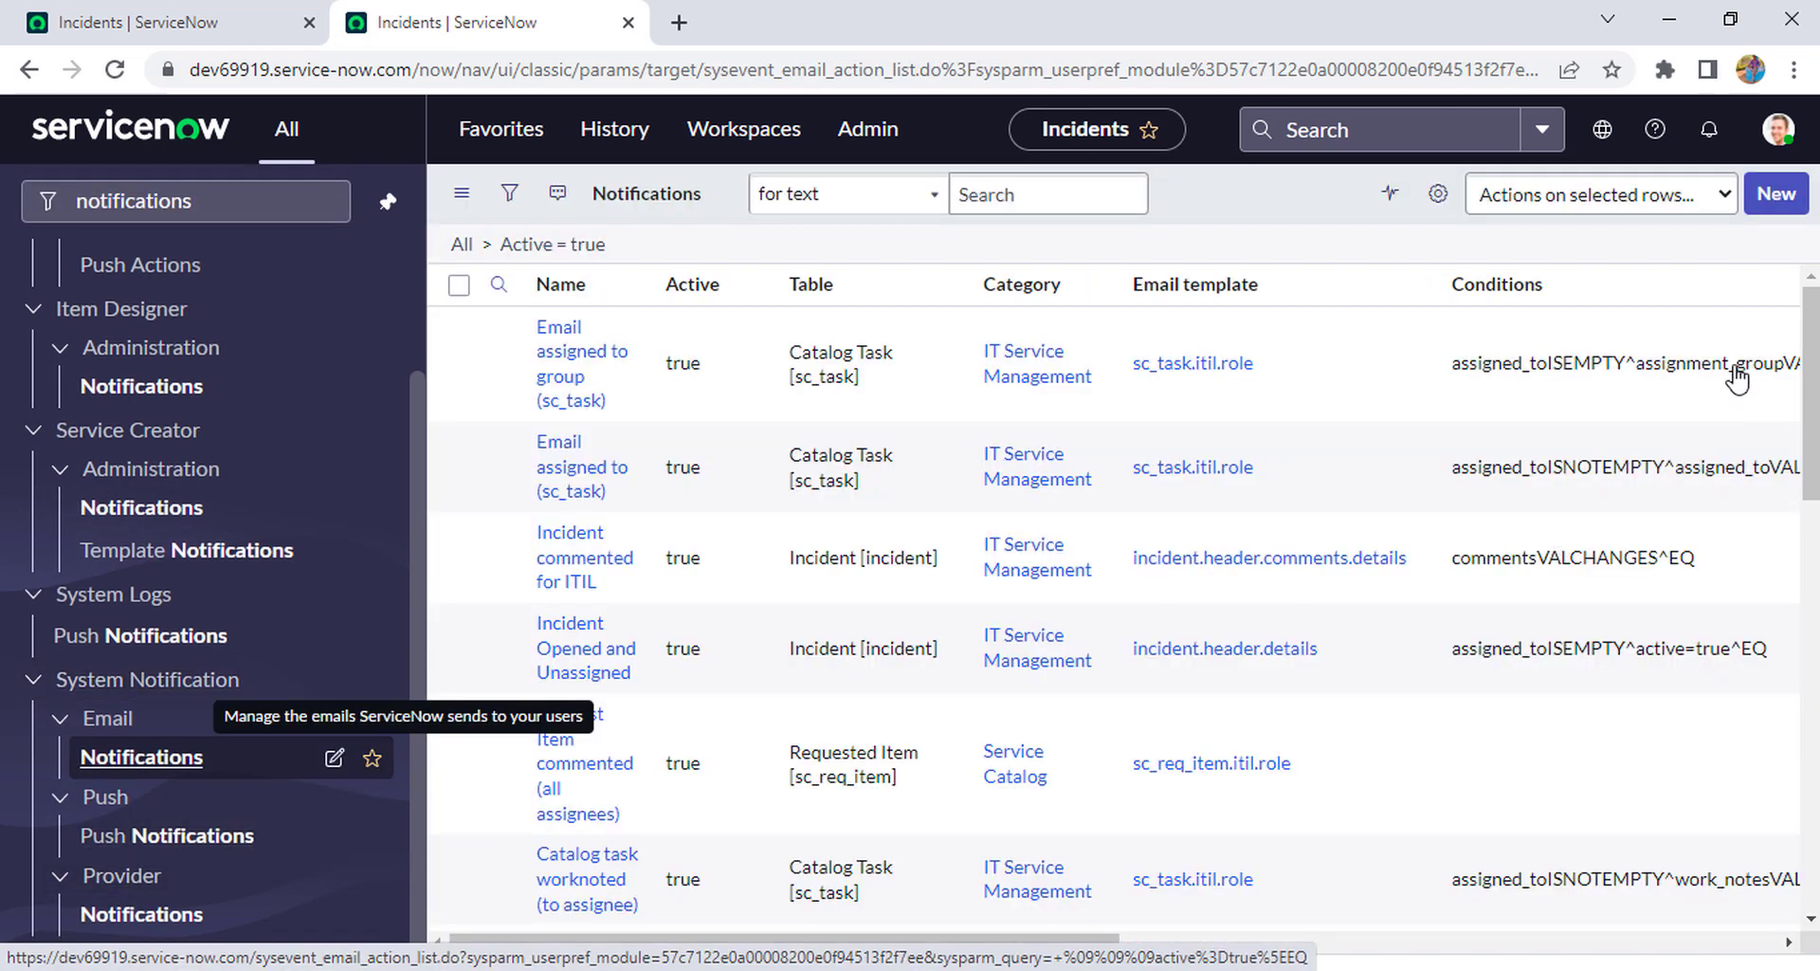
- Start a new notification record named "Demo incident link" for the Incident [incident] table
{"action": "left_click", "coordinate": [1772, 197]}
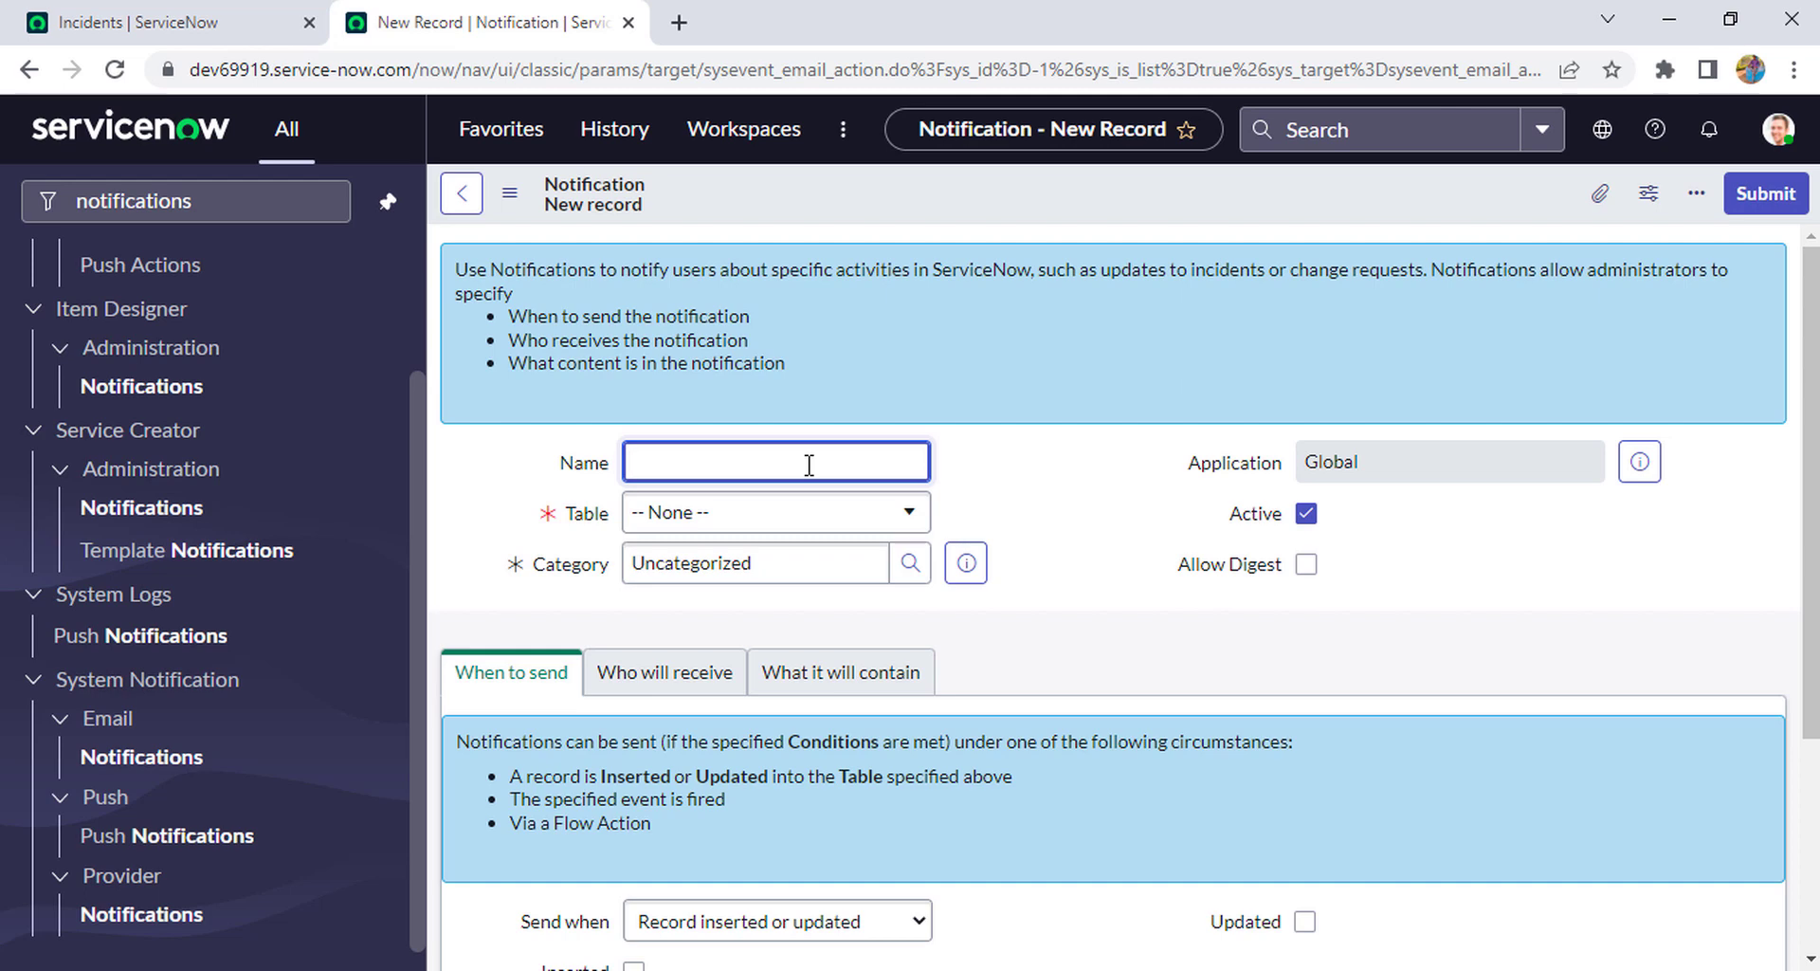
{"action": "type", "text": "Demo incident link"}
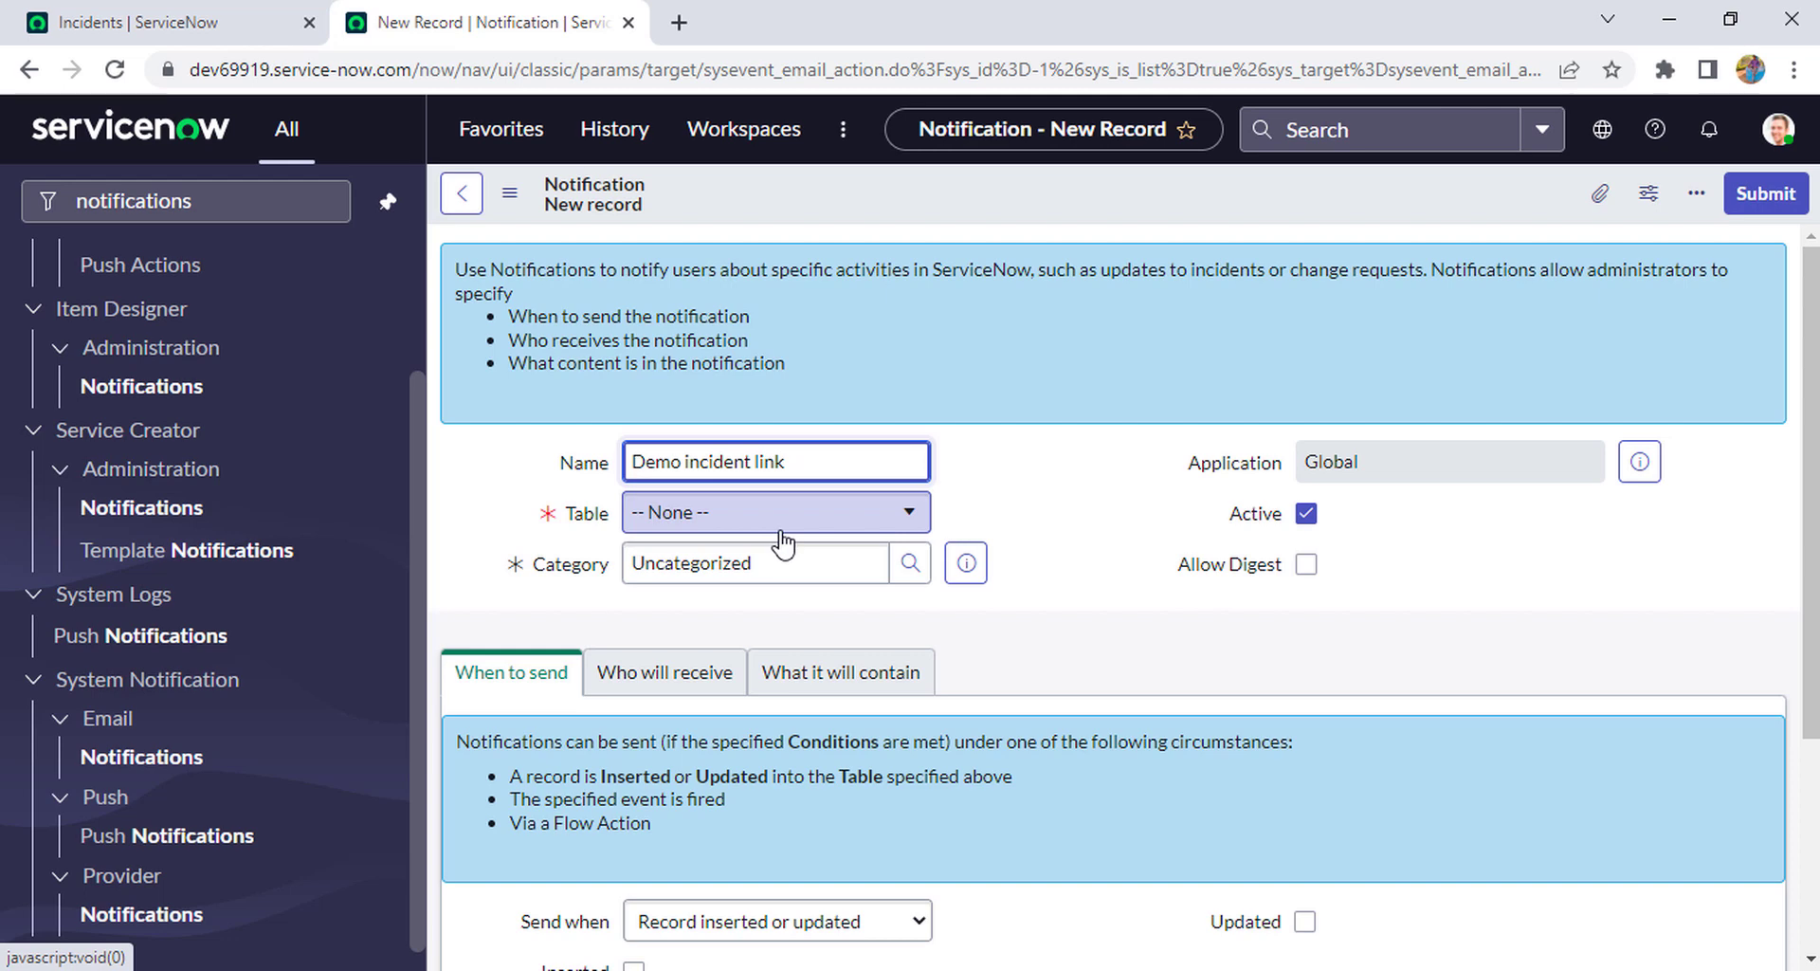
{"action": "left_click", "coordinate": [783, 516]}
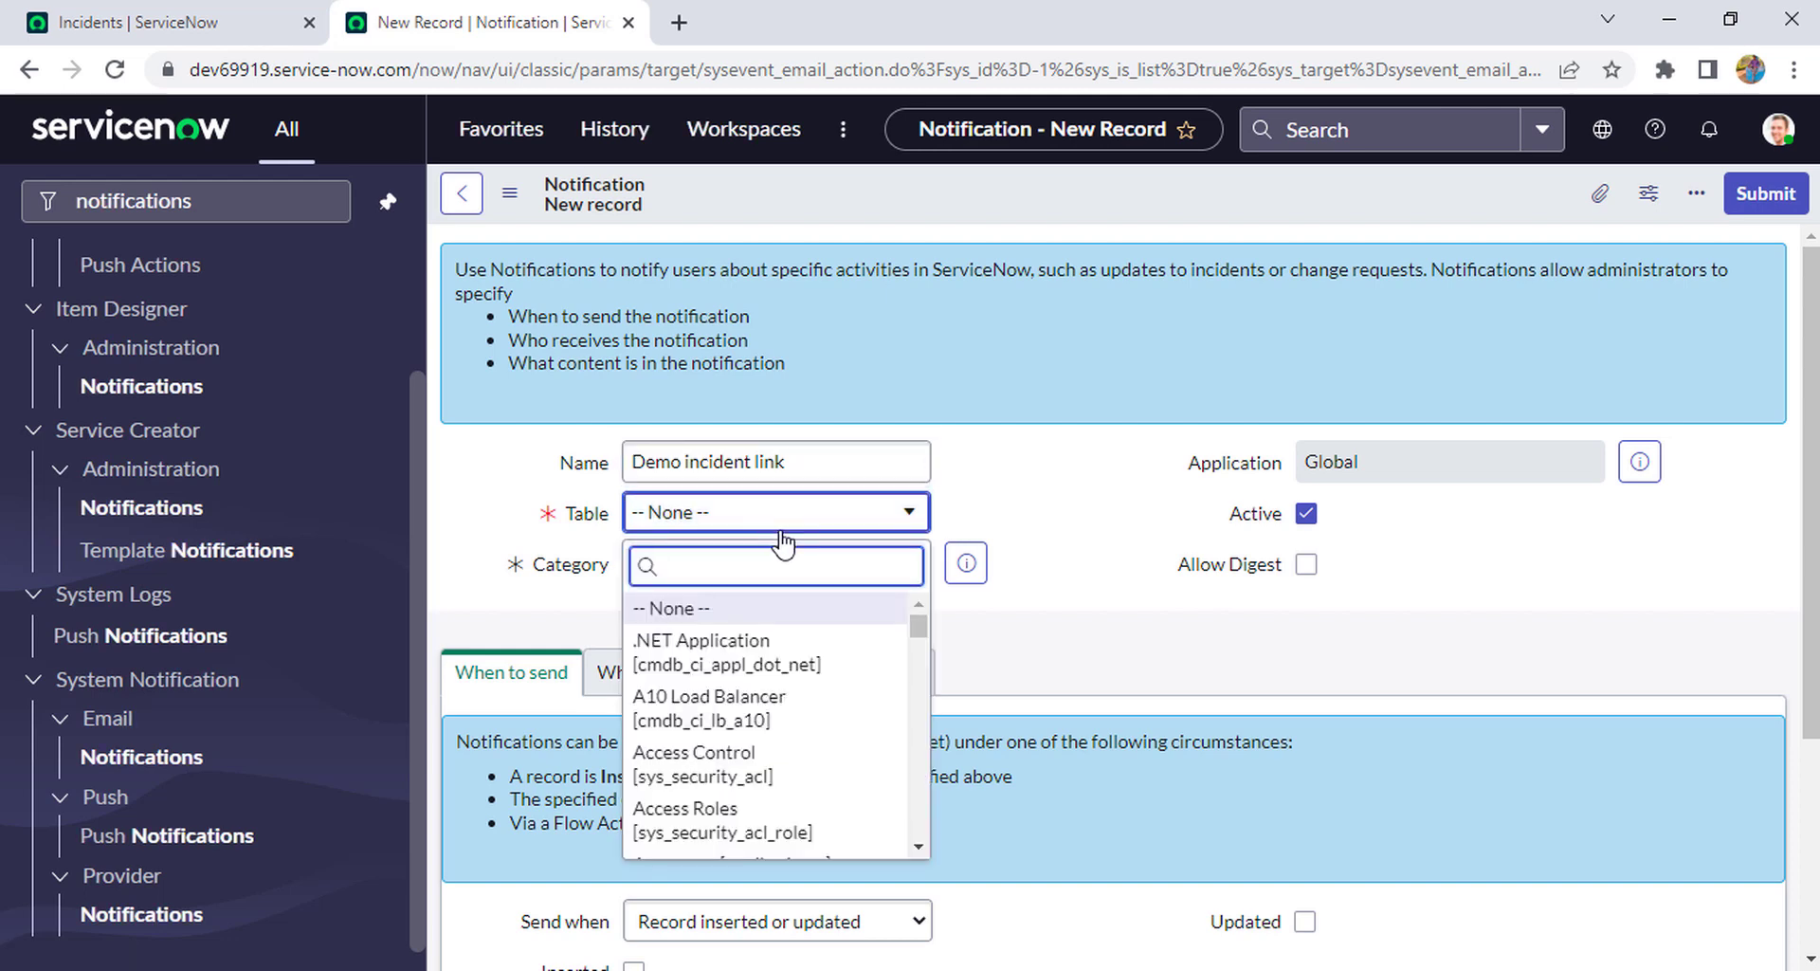
{"action": "type", "text": "incident"}
{"action": "left_click", "coordinate": [749, 608]}
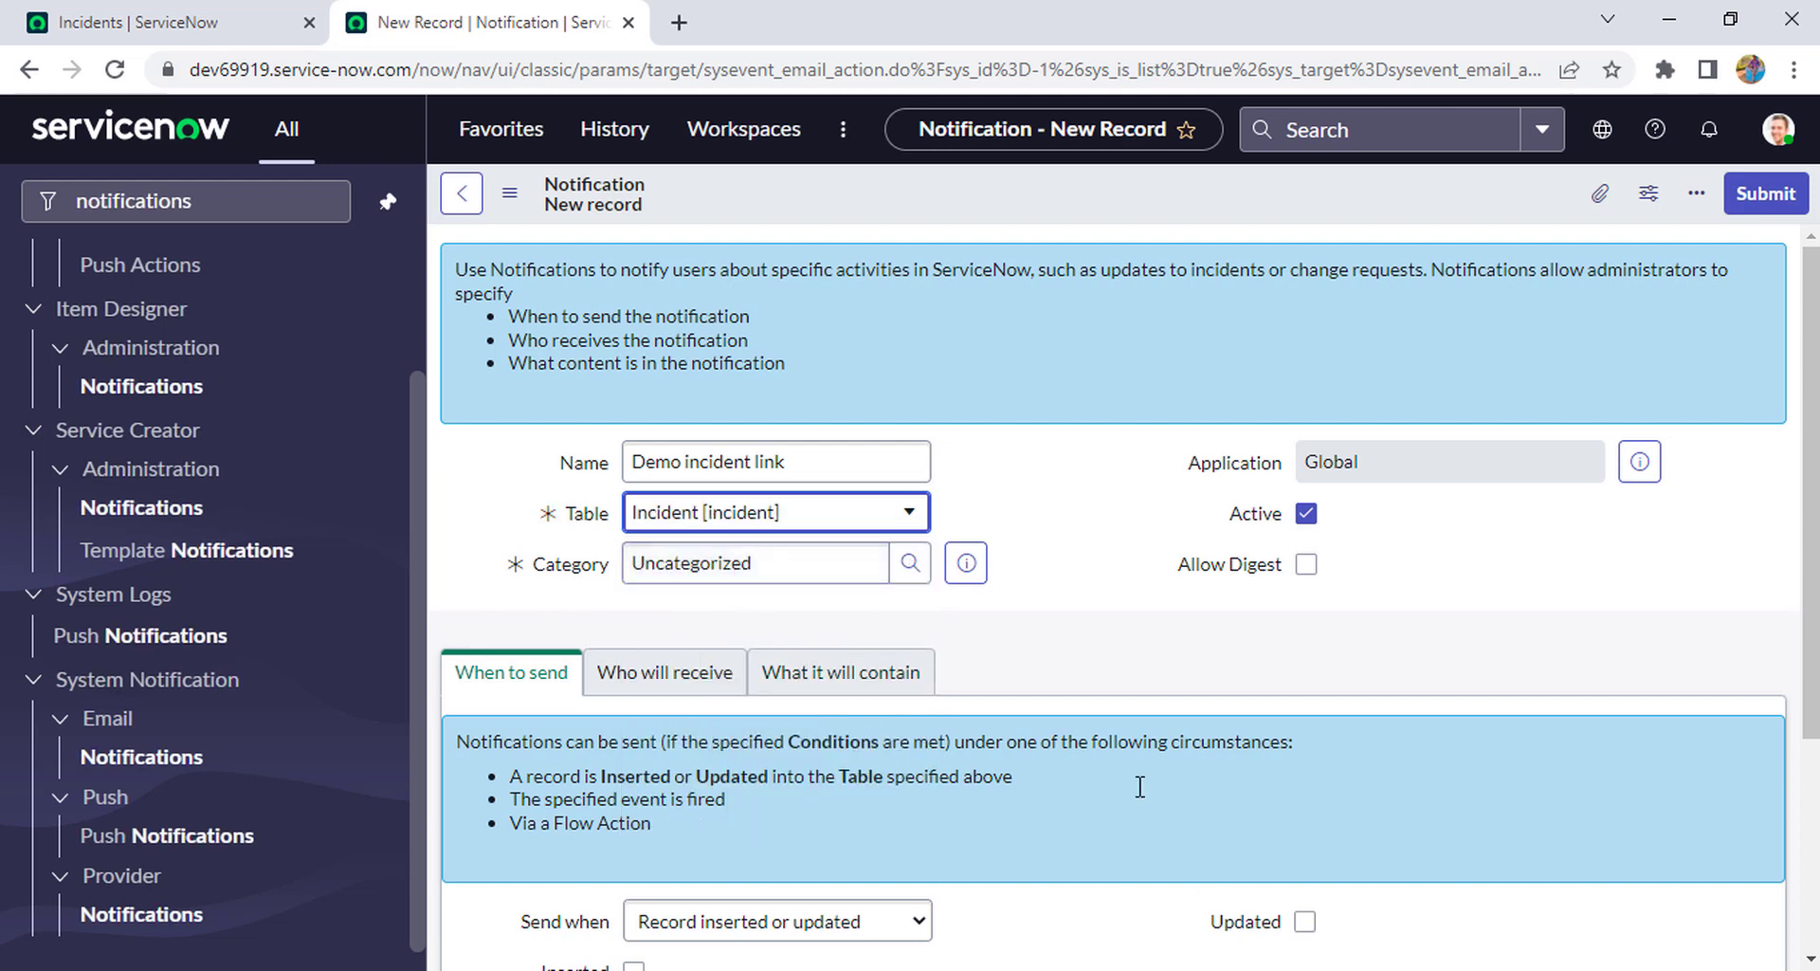
- Have the notification sent when a record is inserted, with the condition Incident state is New
{"action": "scroll", "coordinate": [1145, 536], "scroll_direction": "down", "scroll_amount": 3}
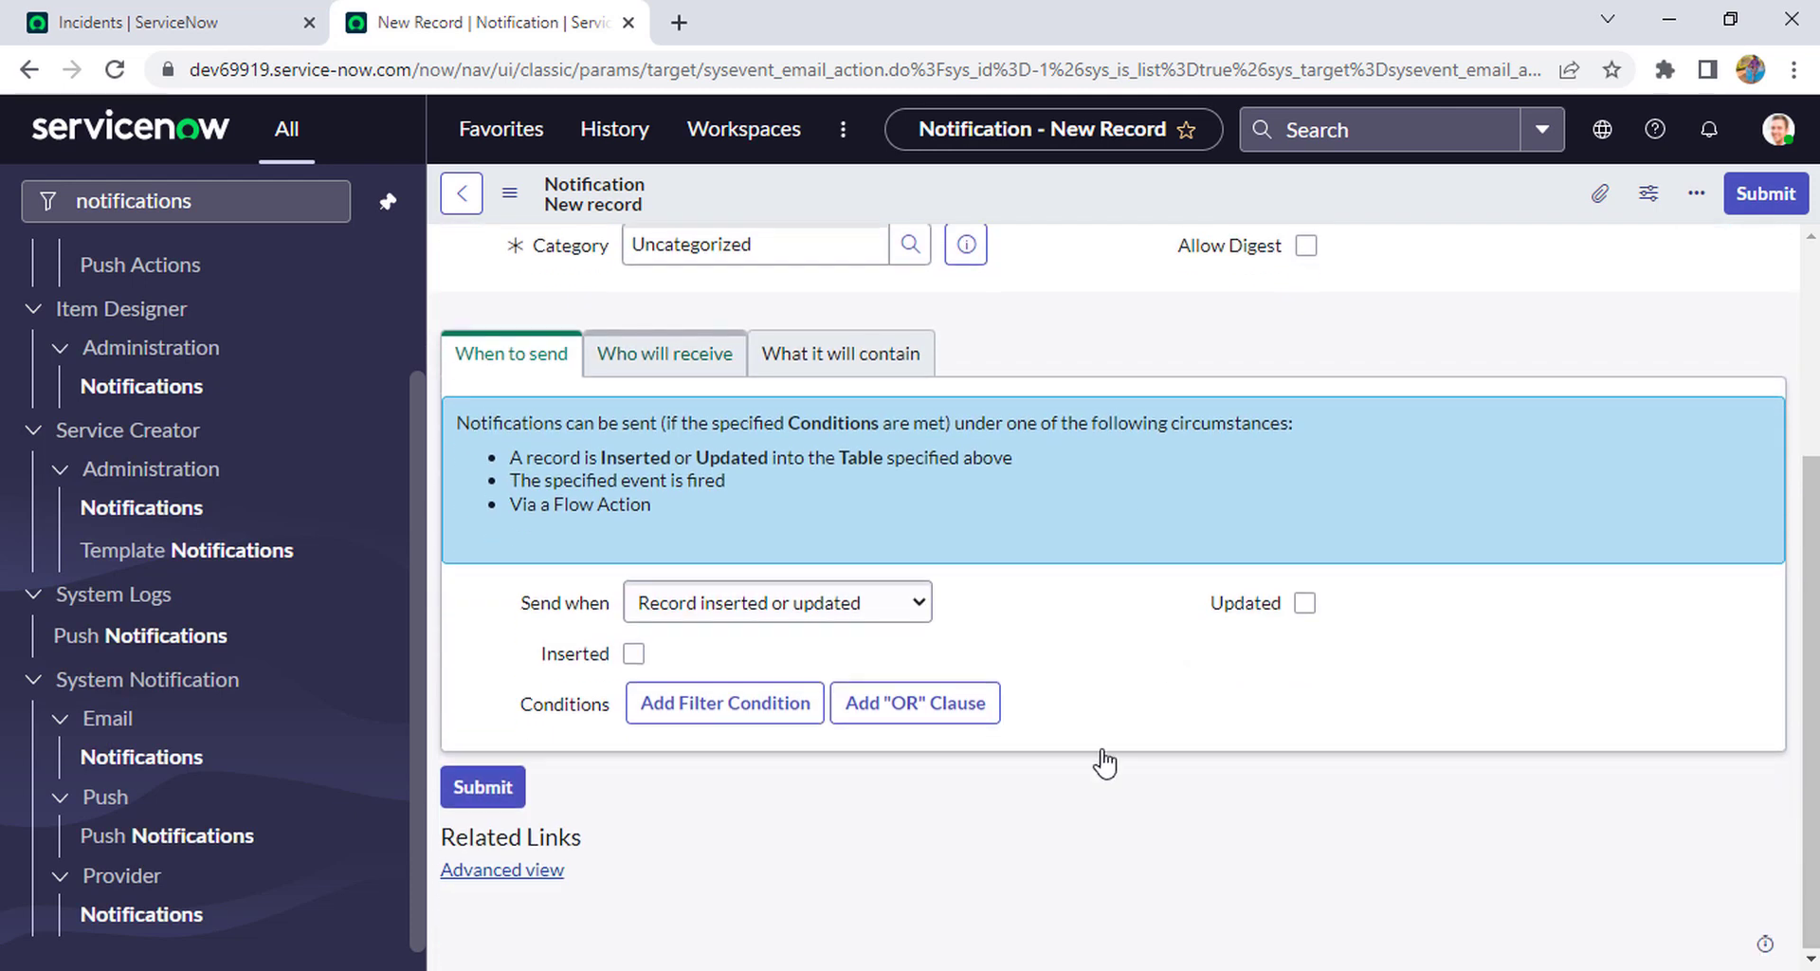
{"action": "left_click", "coordinate": [635, 655]}
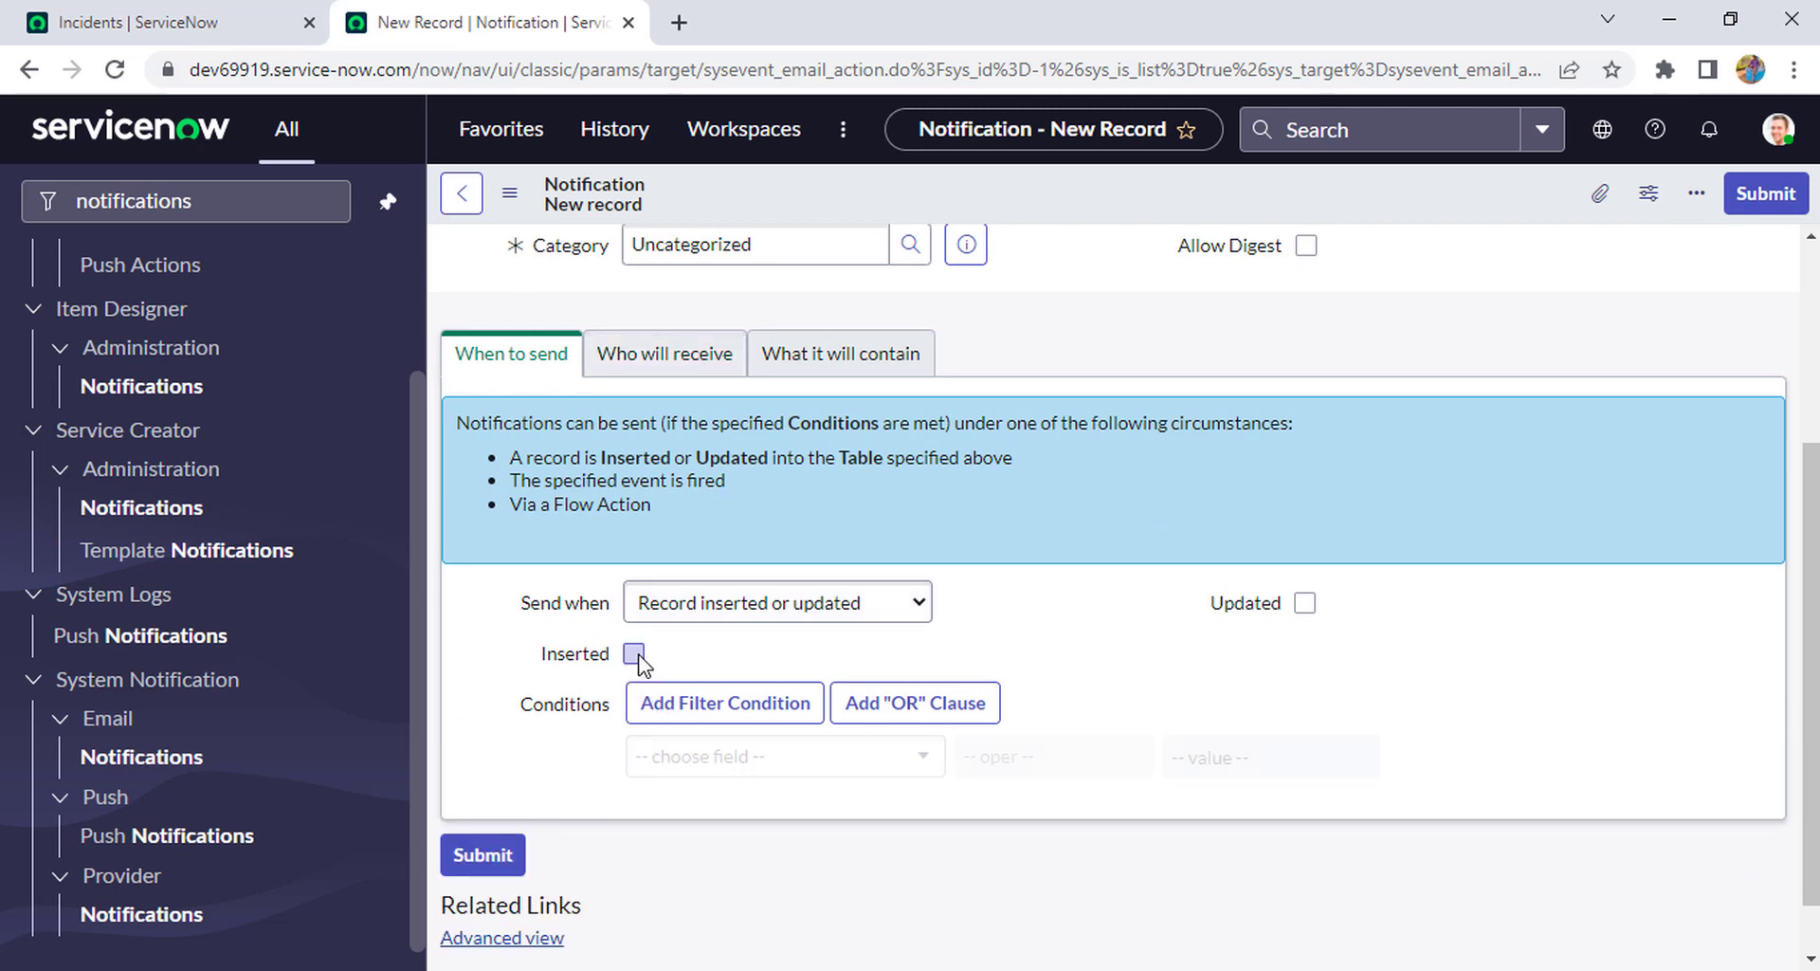
{"action": "left_click", "coordinate": [795, 758]}
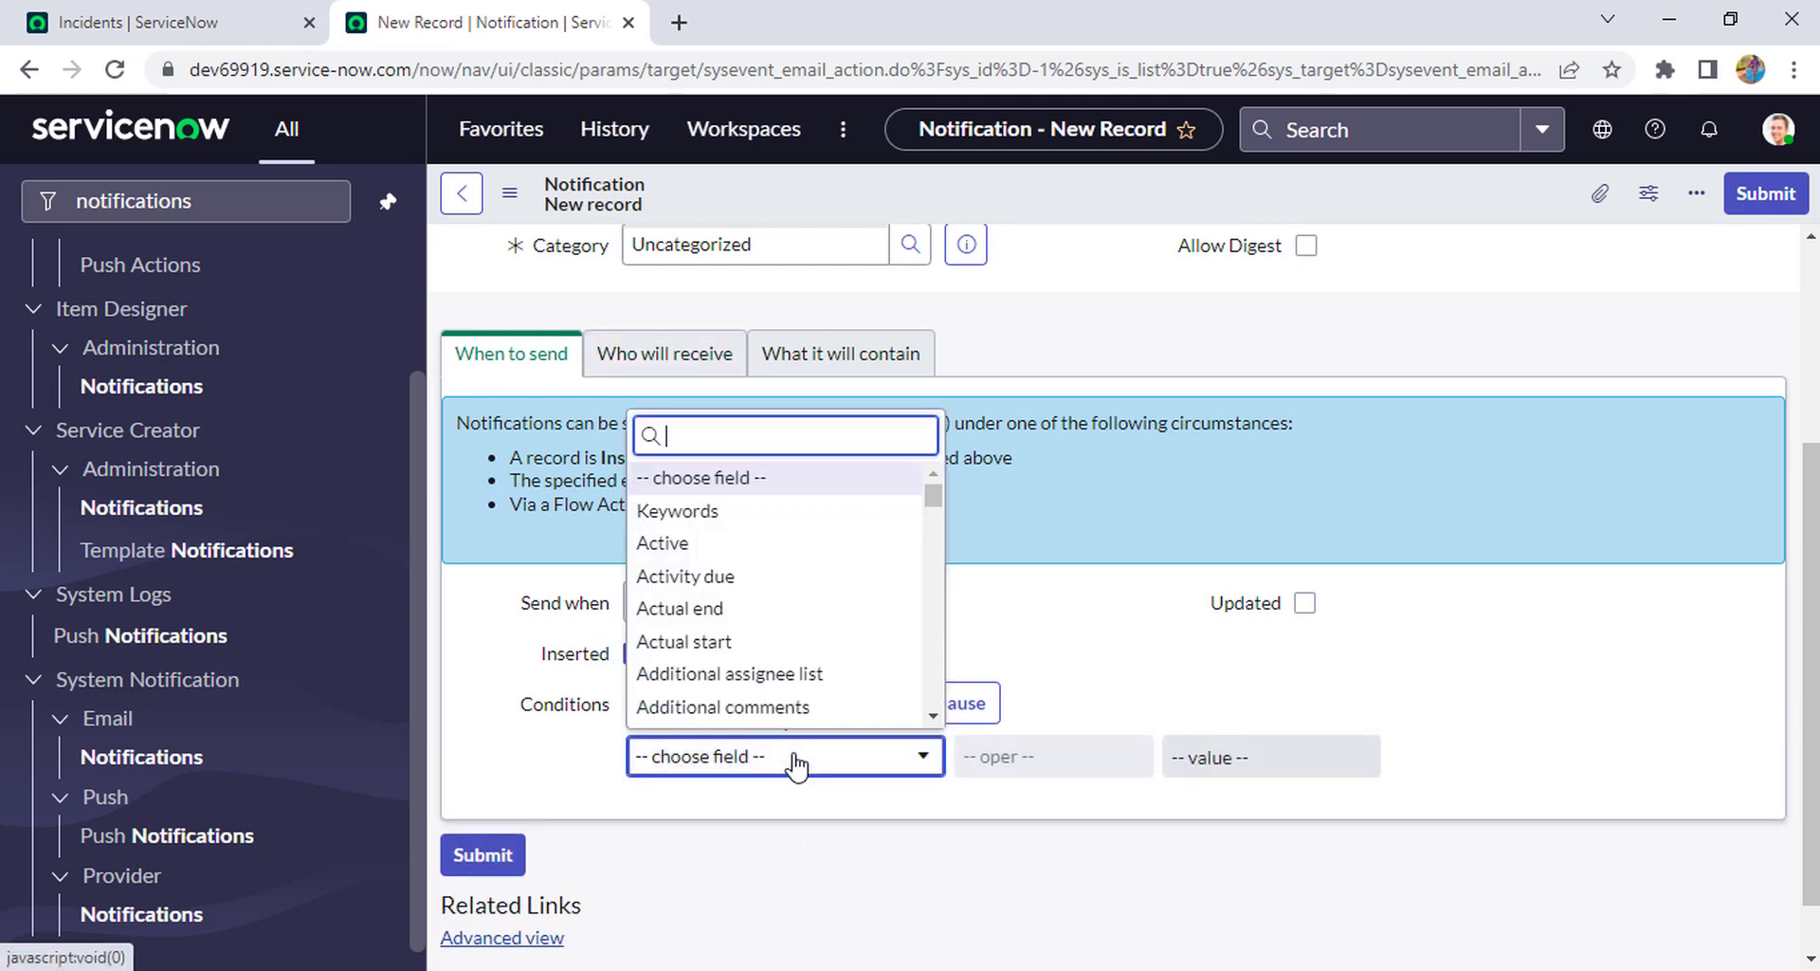
{"action": "type", "text": "incide"}
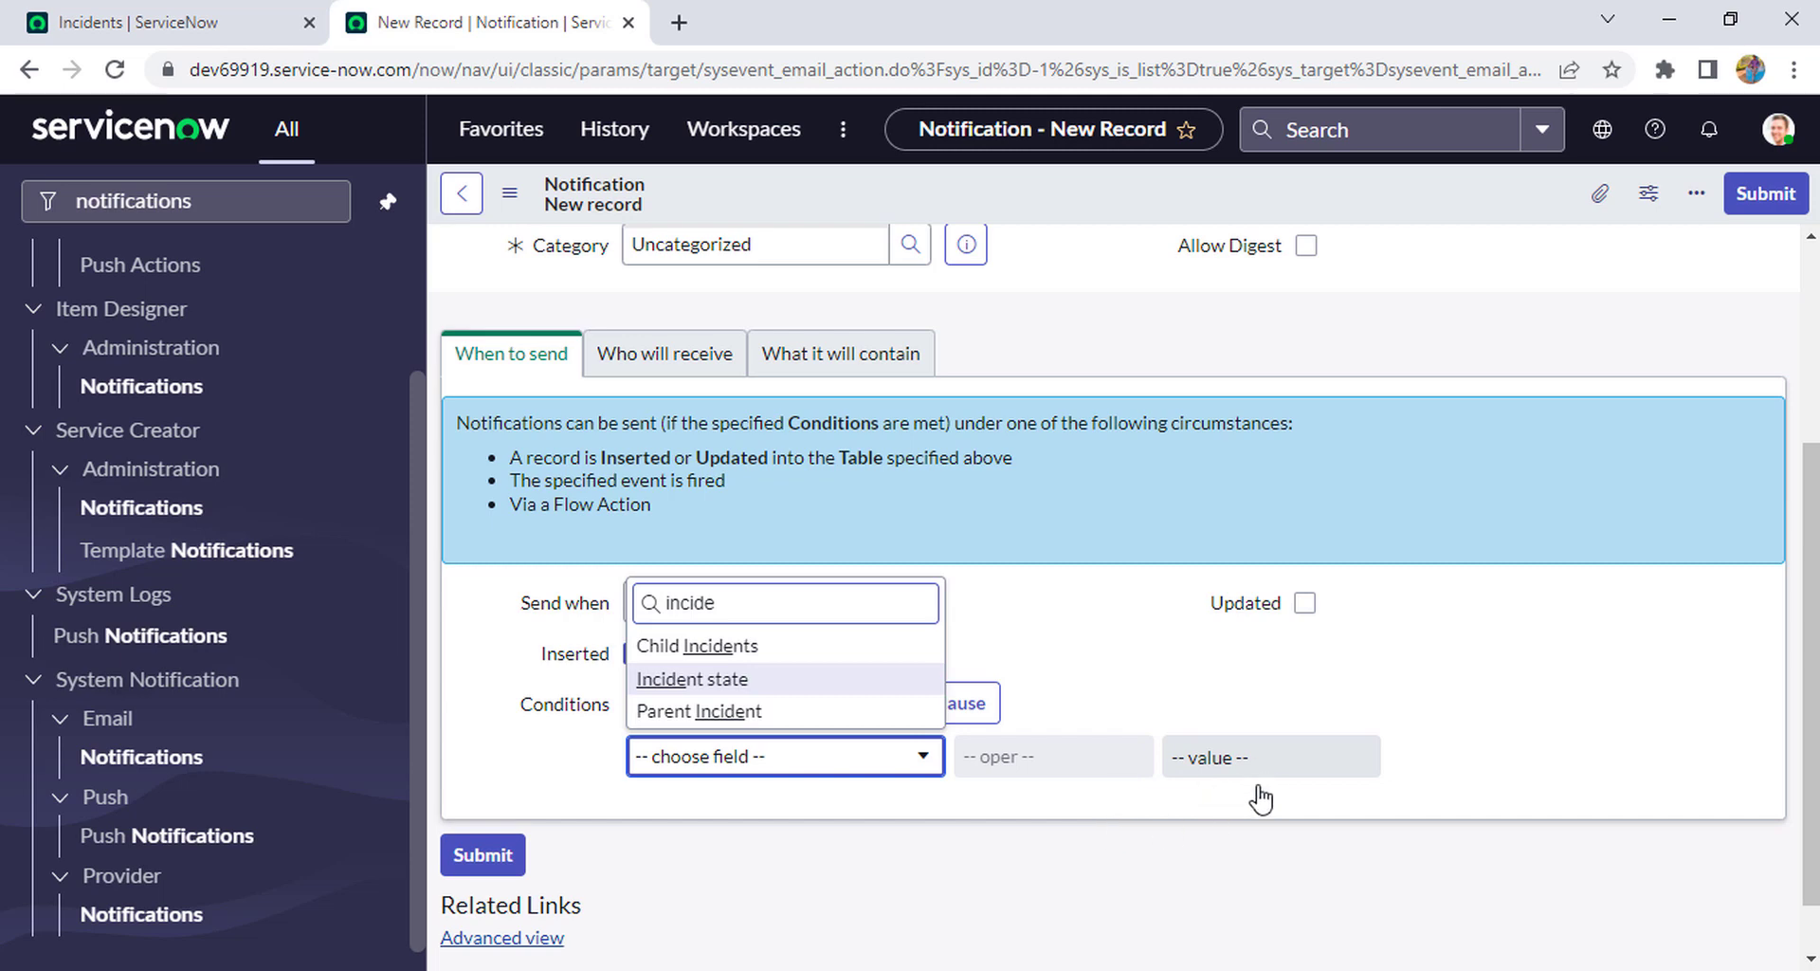
{"action": "key", "text": "Return"}
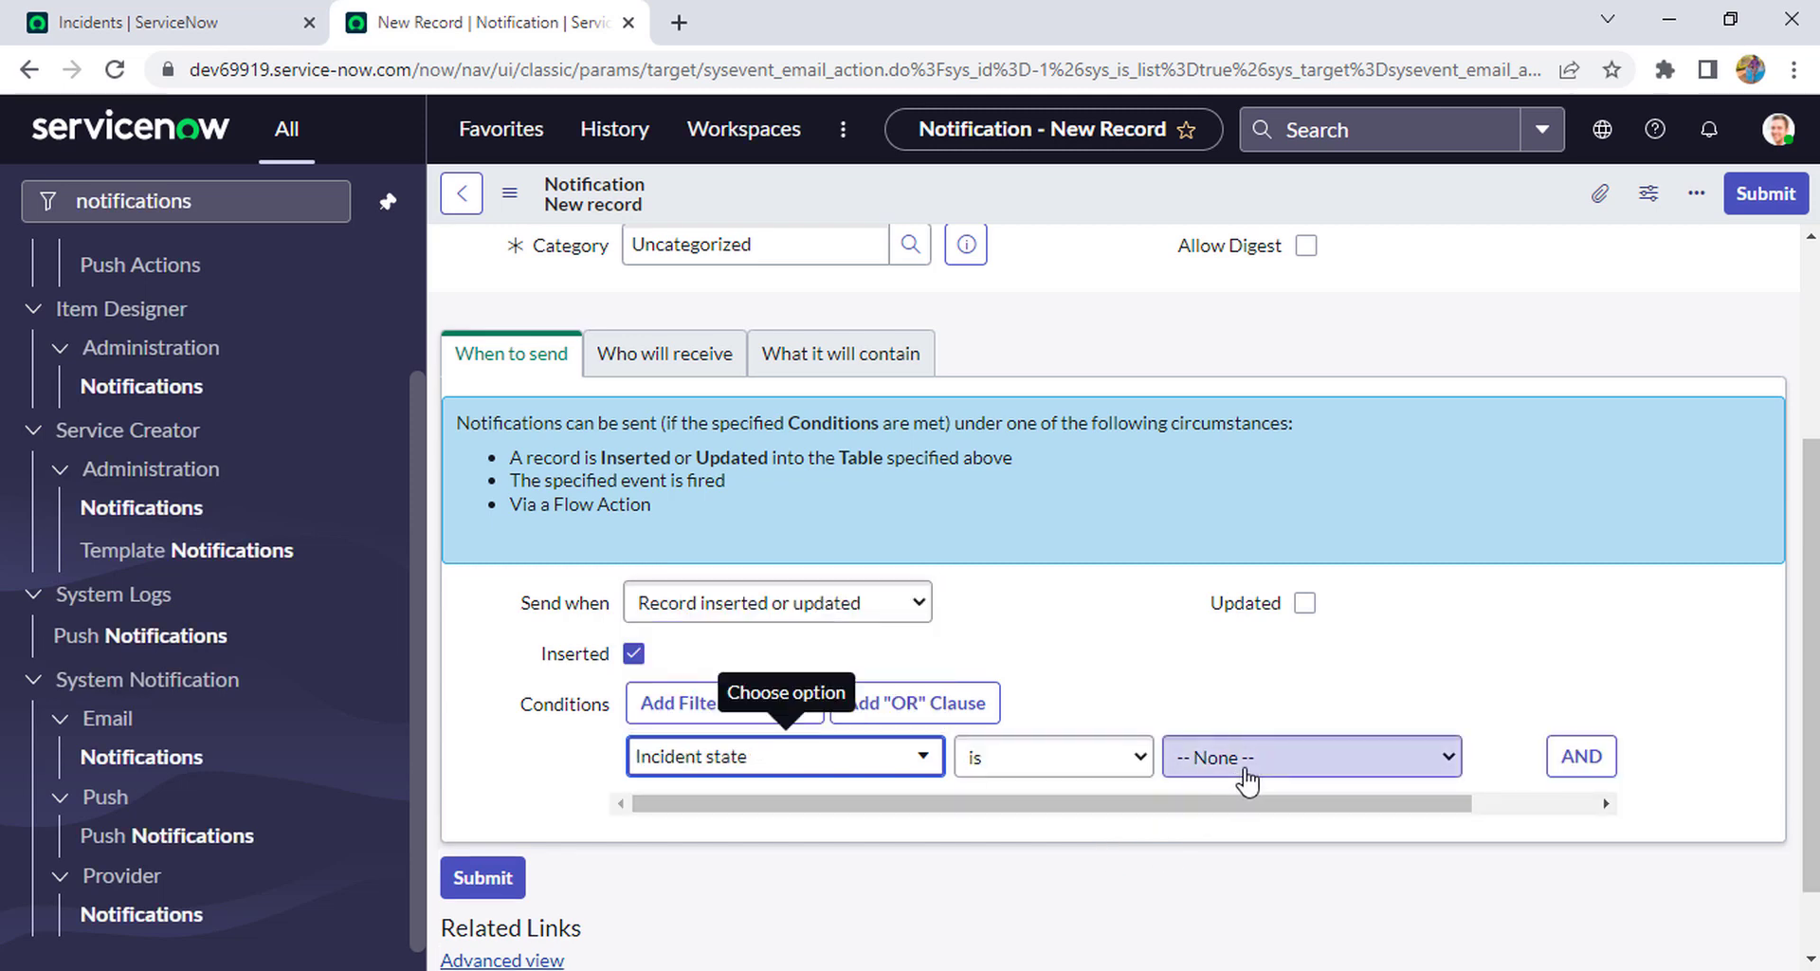
{"action": "left_click", "coordinate": [1237, 768]}
{"action": "left_click", "coordinate": [1236, 812]}
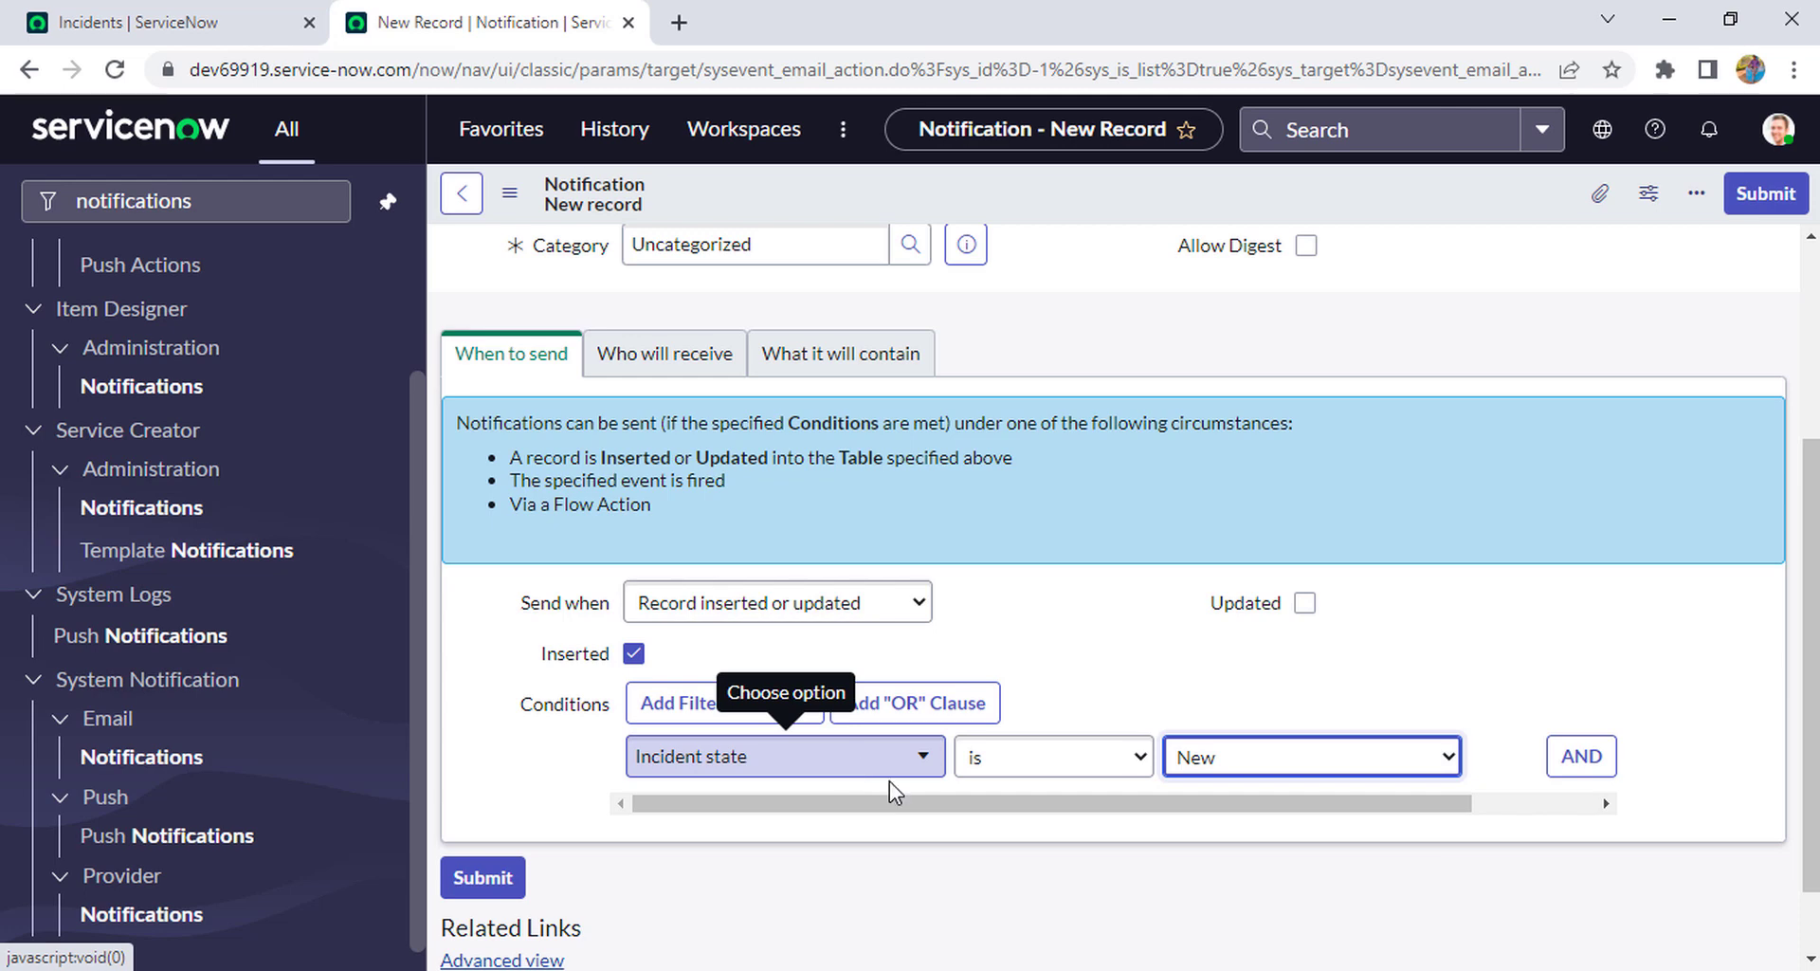
- Set the notification's recipients to the Caller field and the currently logged-in user
{"action": "left_click", "coordinate": [667, 374]}
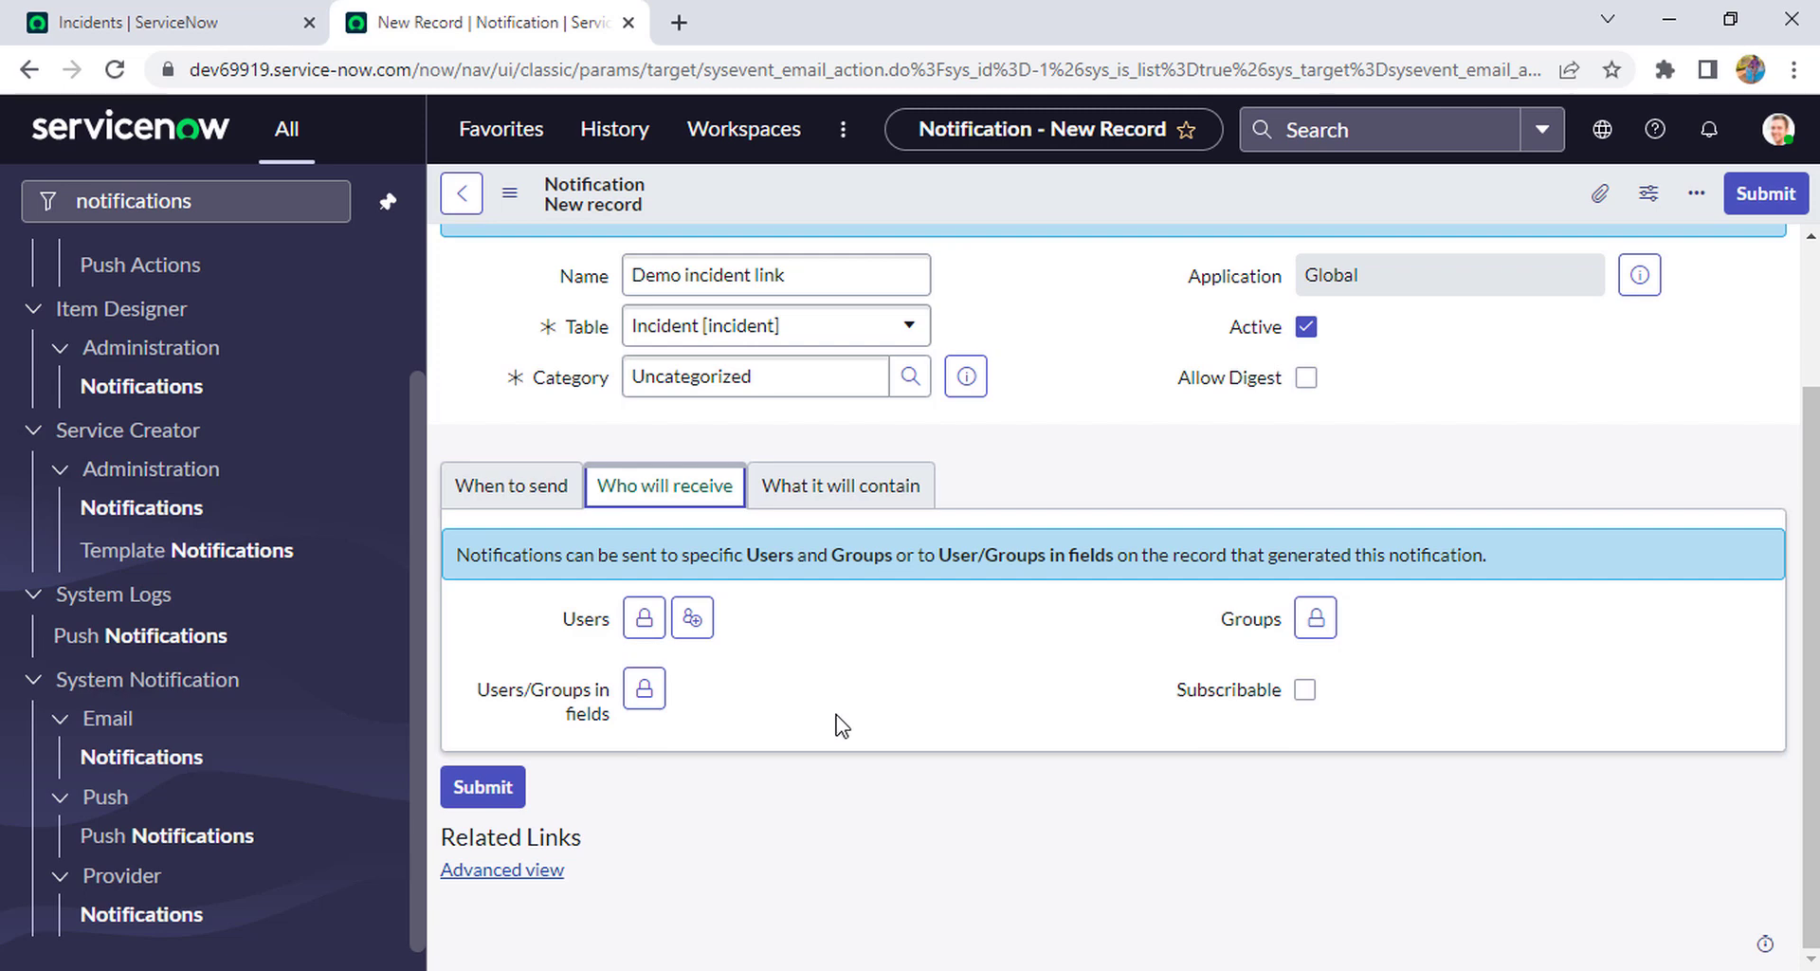
{"action": "left_click", "coordinate": [644, 688]}
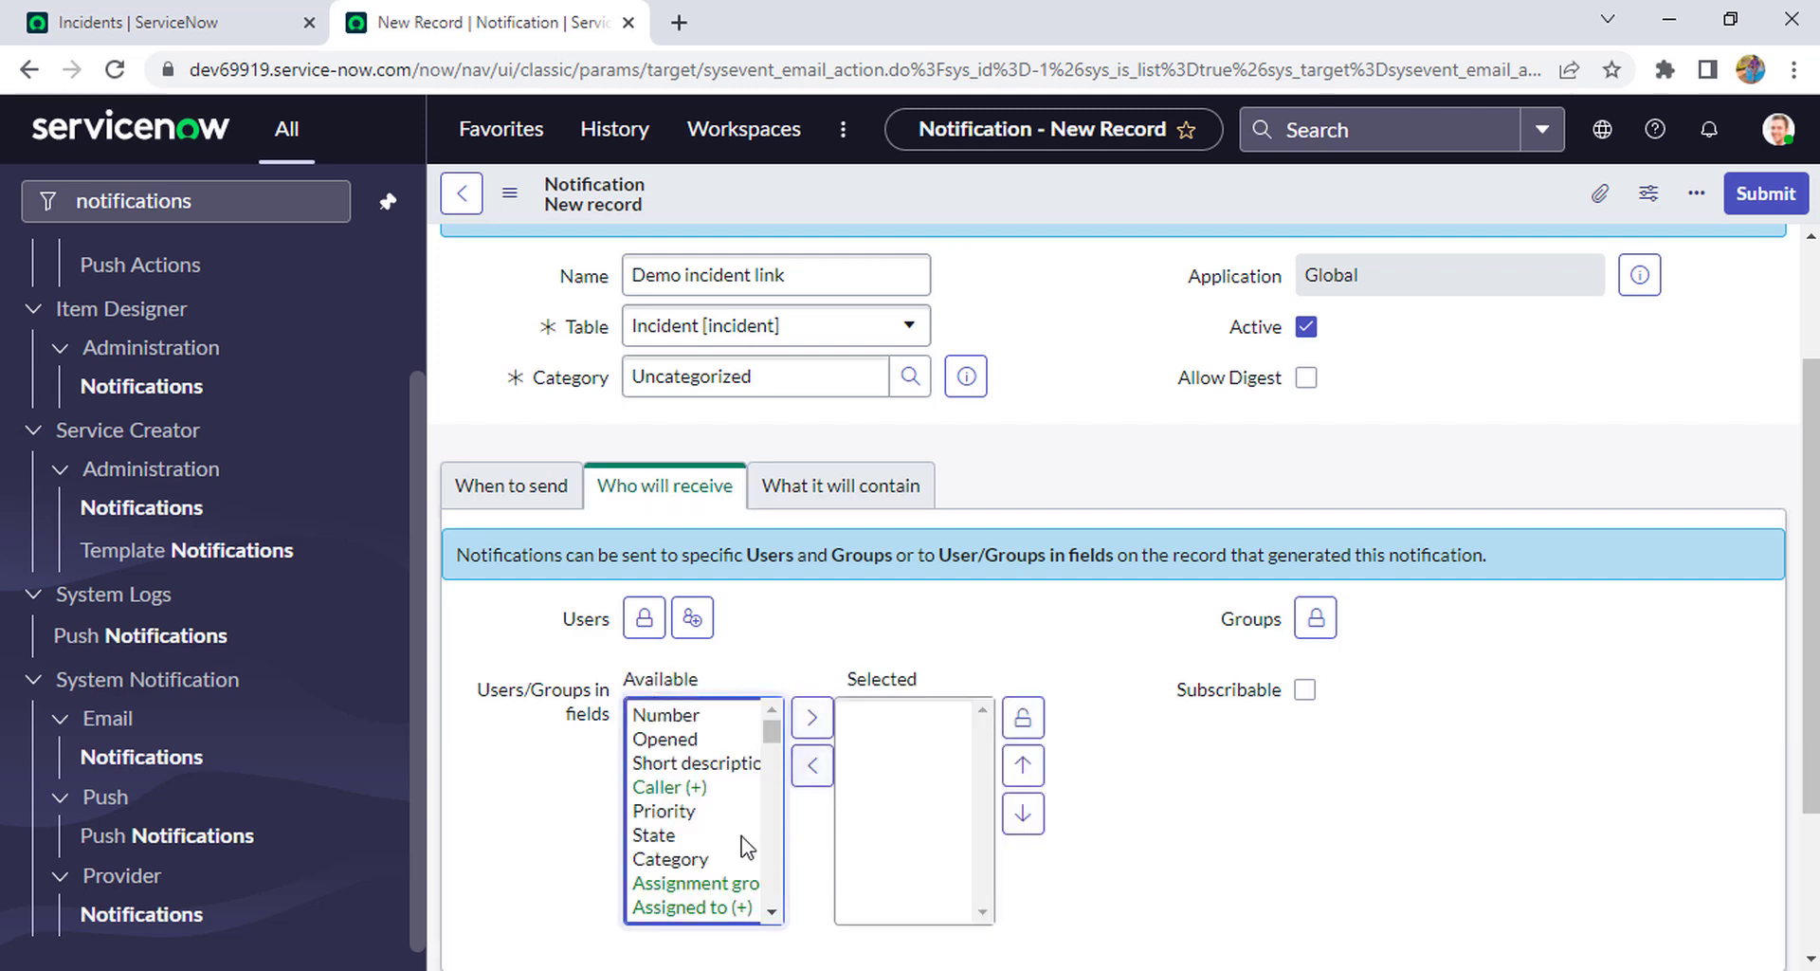
{"action": "left_click", "coordinate": [675, 789]}
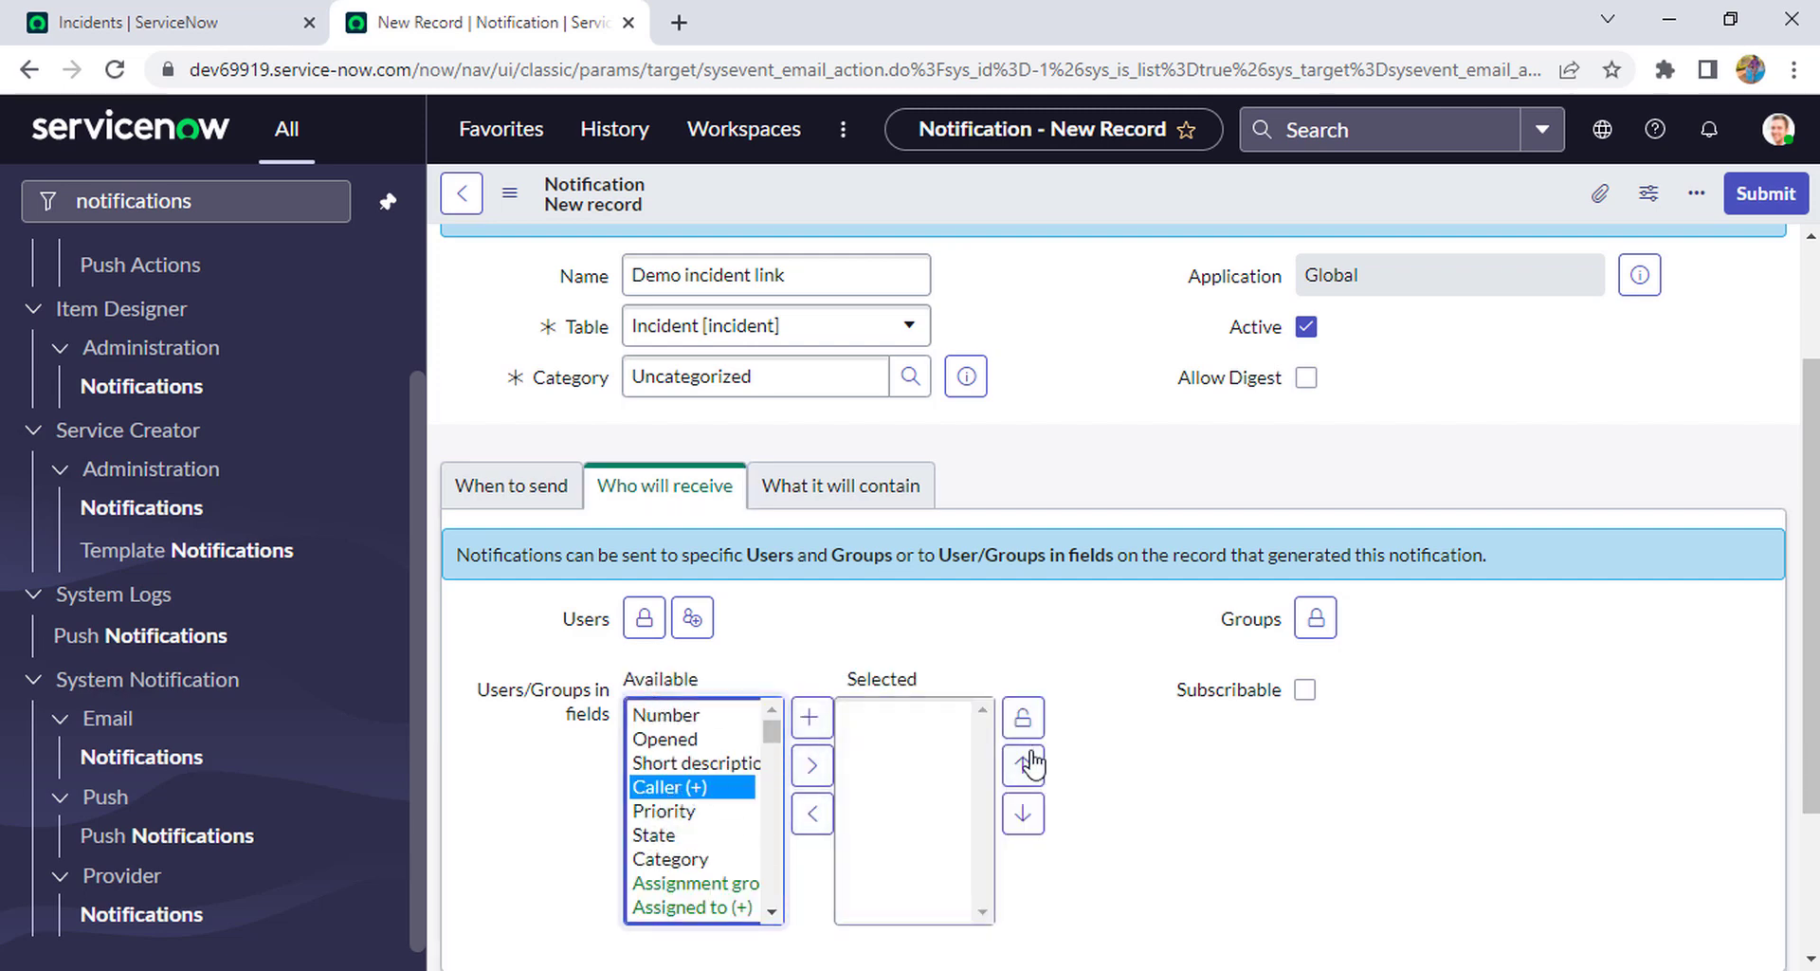
{"action": "left_click", "coordinate": [812, 766]}
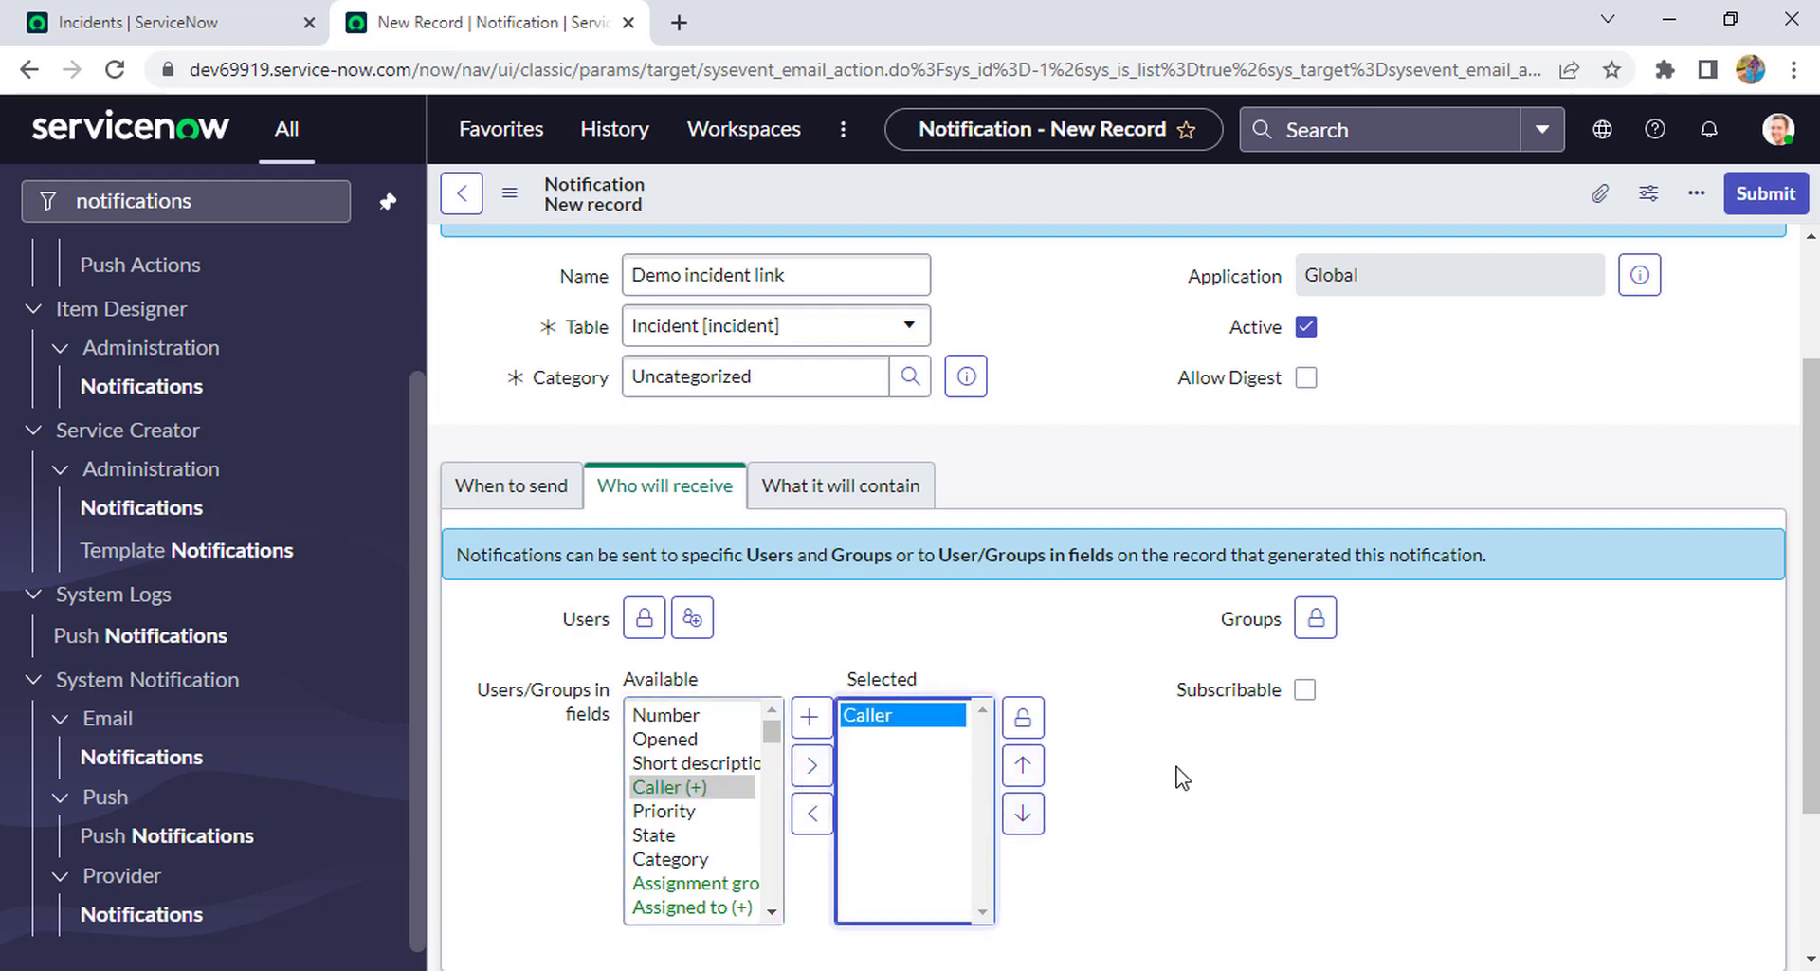
{"action": "left_click", "coordinate": [1021, 723]}
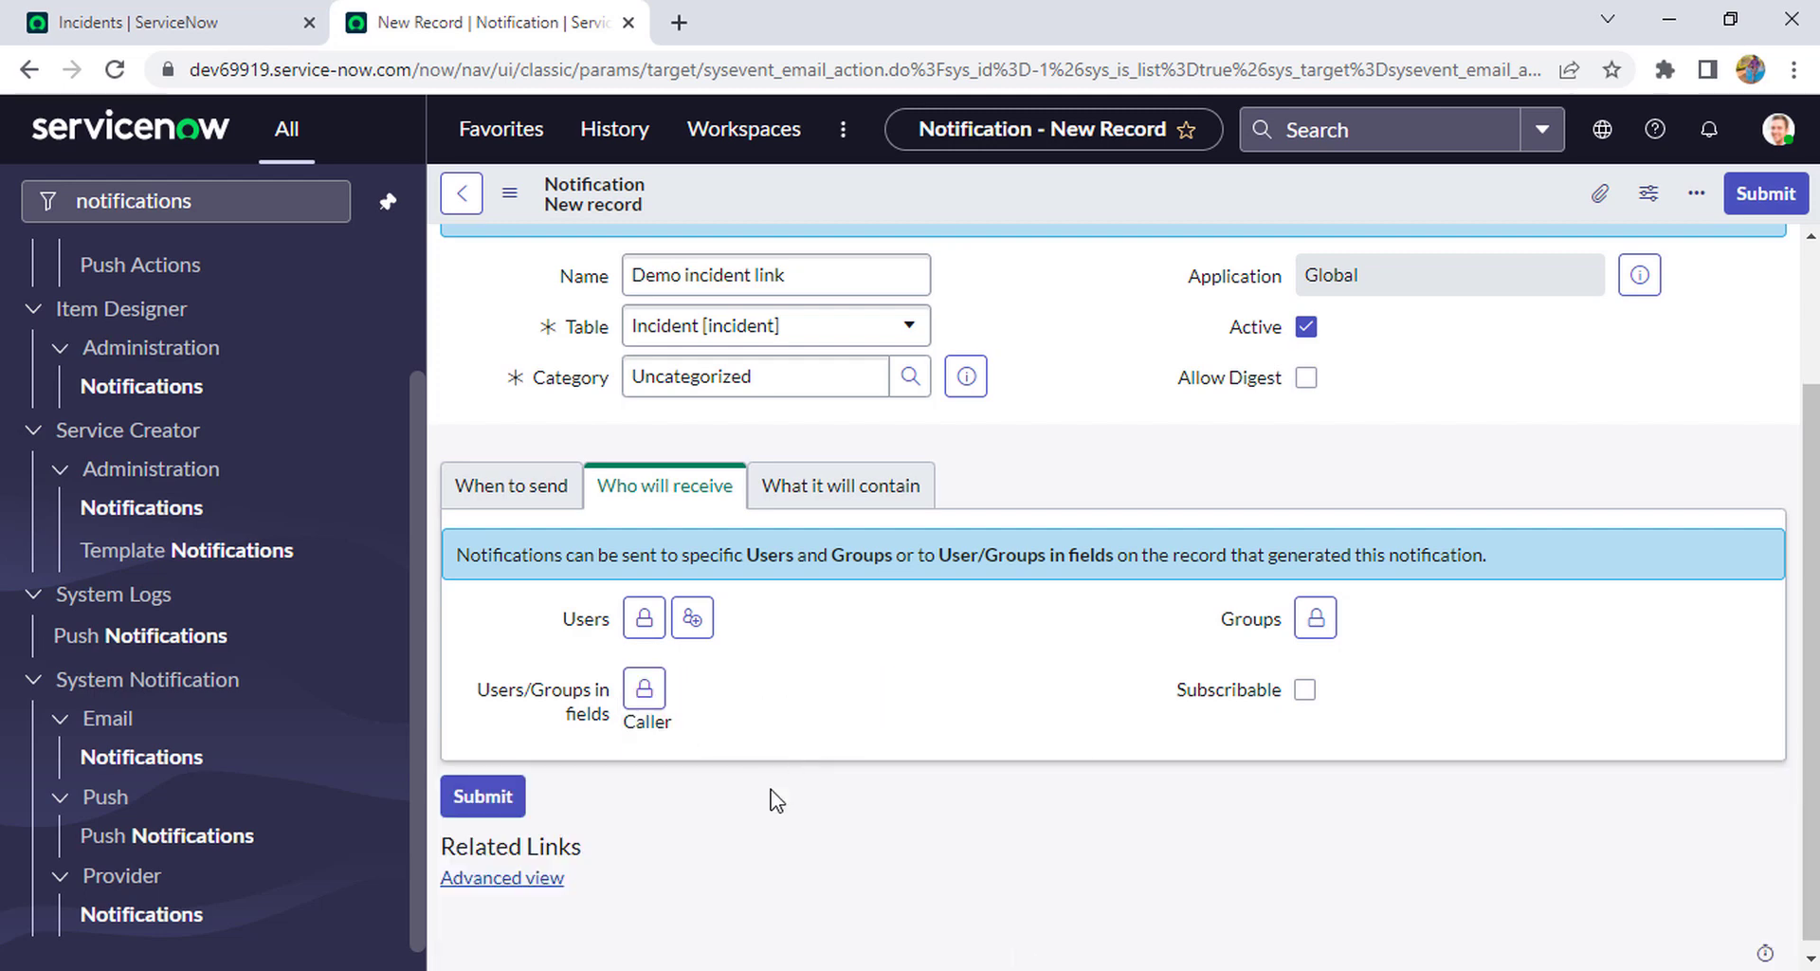
{"action": "left_click", "coordinate": [692, 617]}
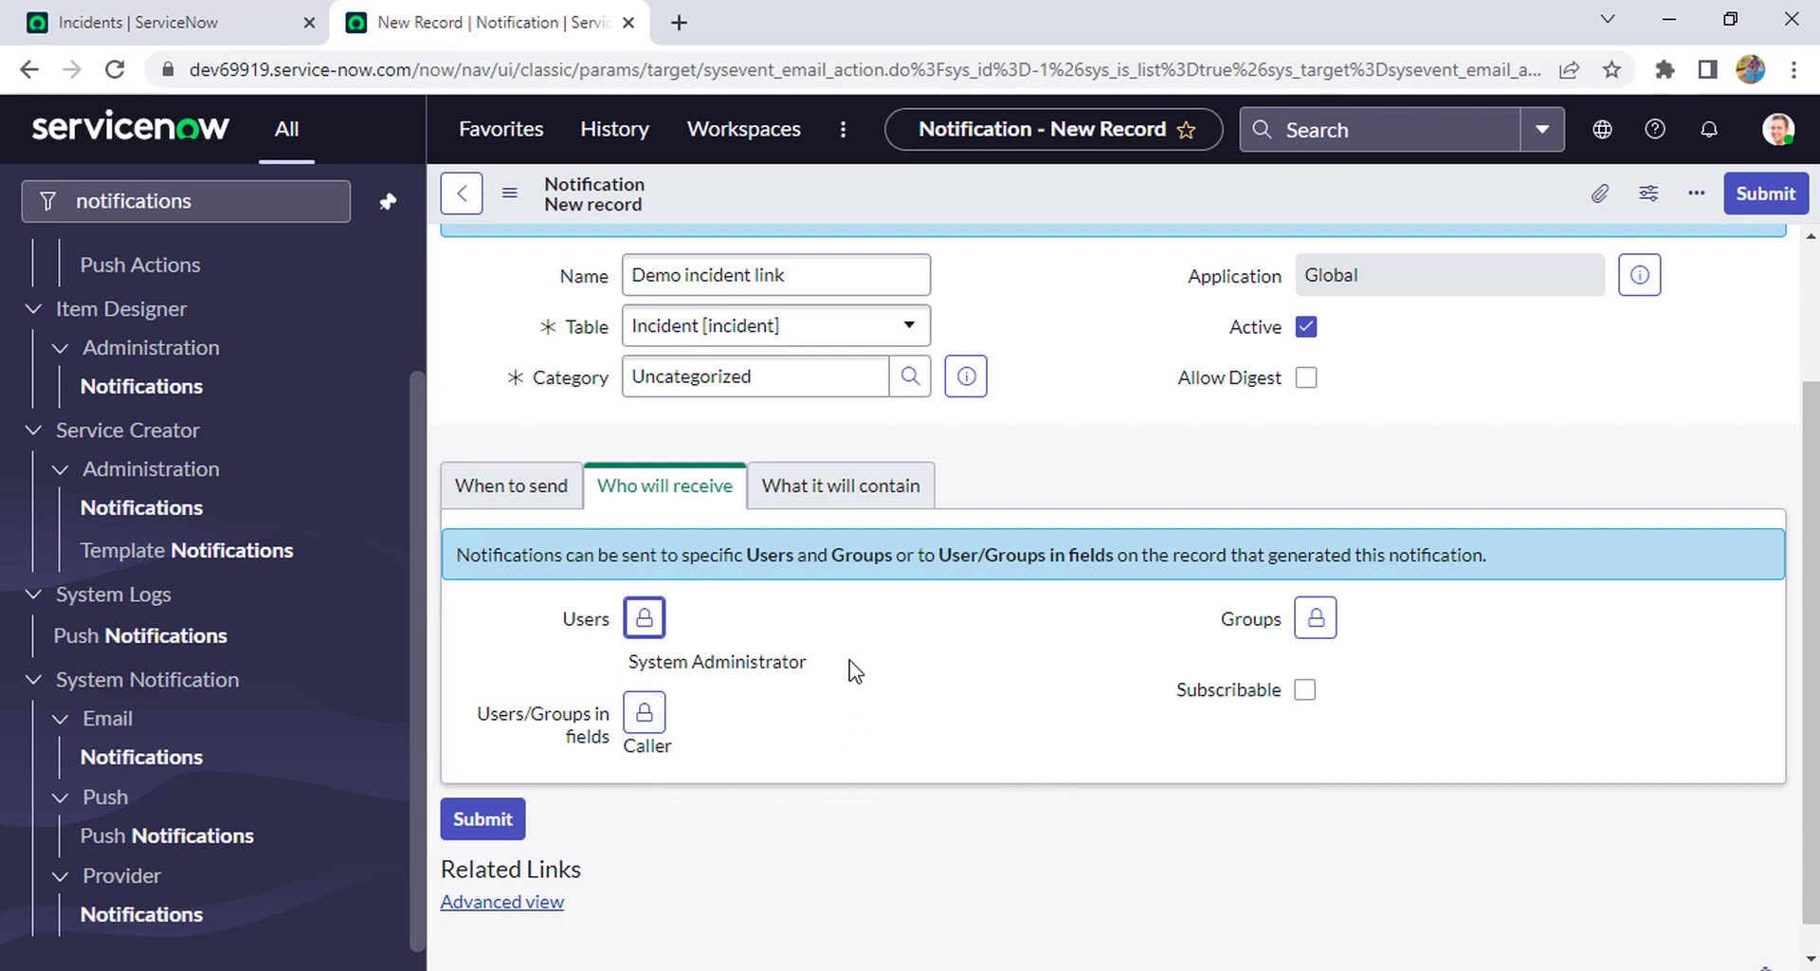
- In the notification's content, expand the variable Fields tree and set the subject to "Demo of incident record link"
{"action": "left_click", "coordinate": [877, 479]}
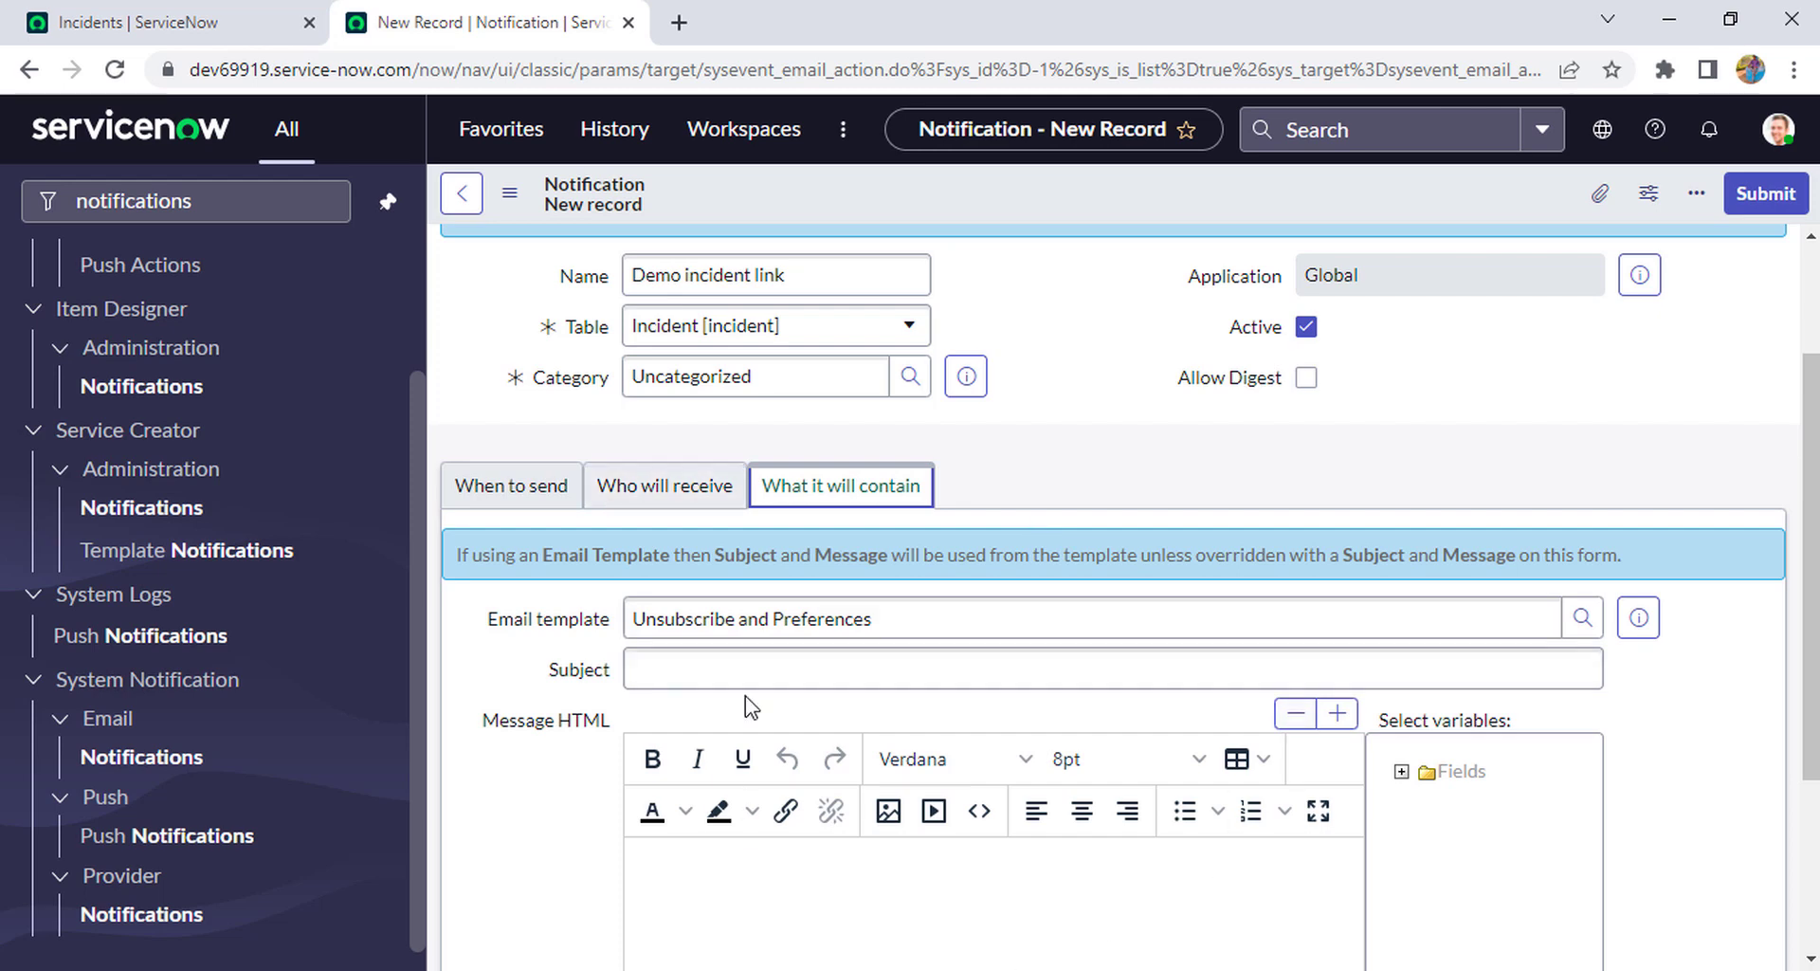
{"action": "scroll", "coordinate": [1039, 474], "scroll_direction": "down", "scroll_amount": 1}
{"action": "left_click", "coordinate": [787, 537]}
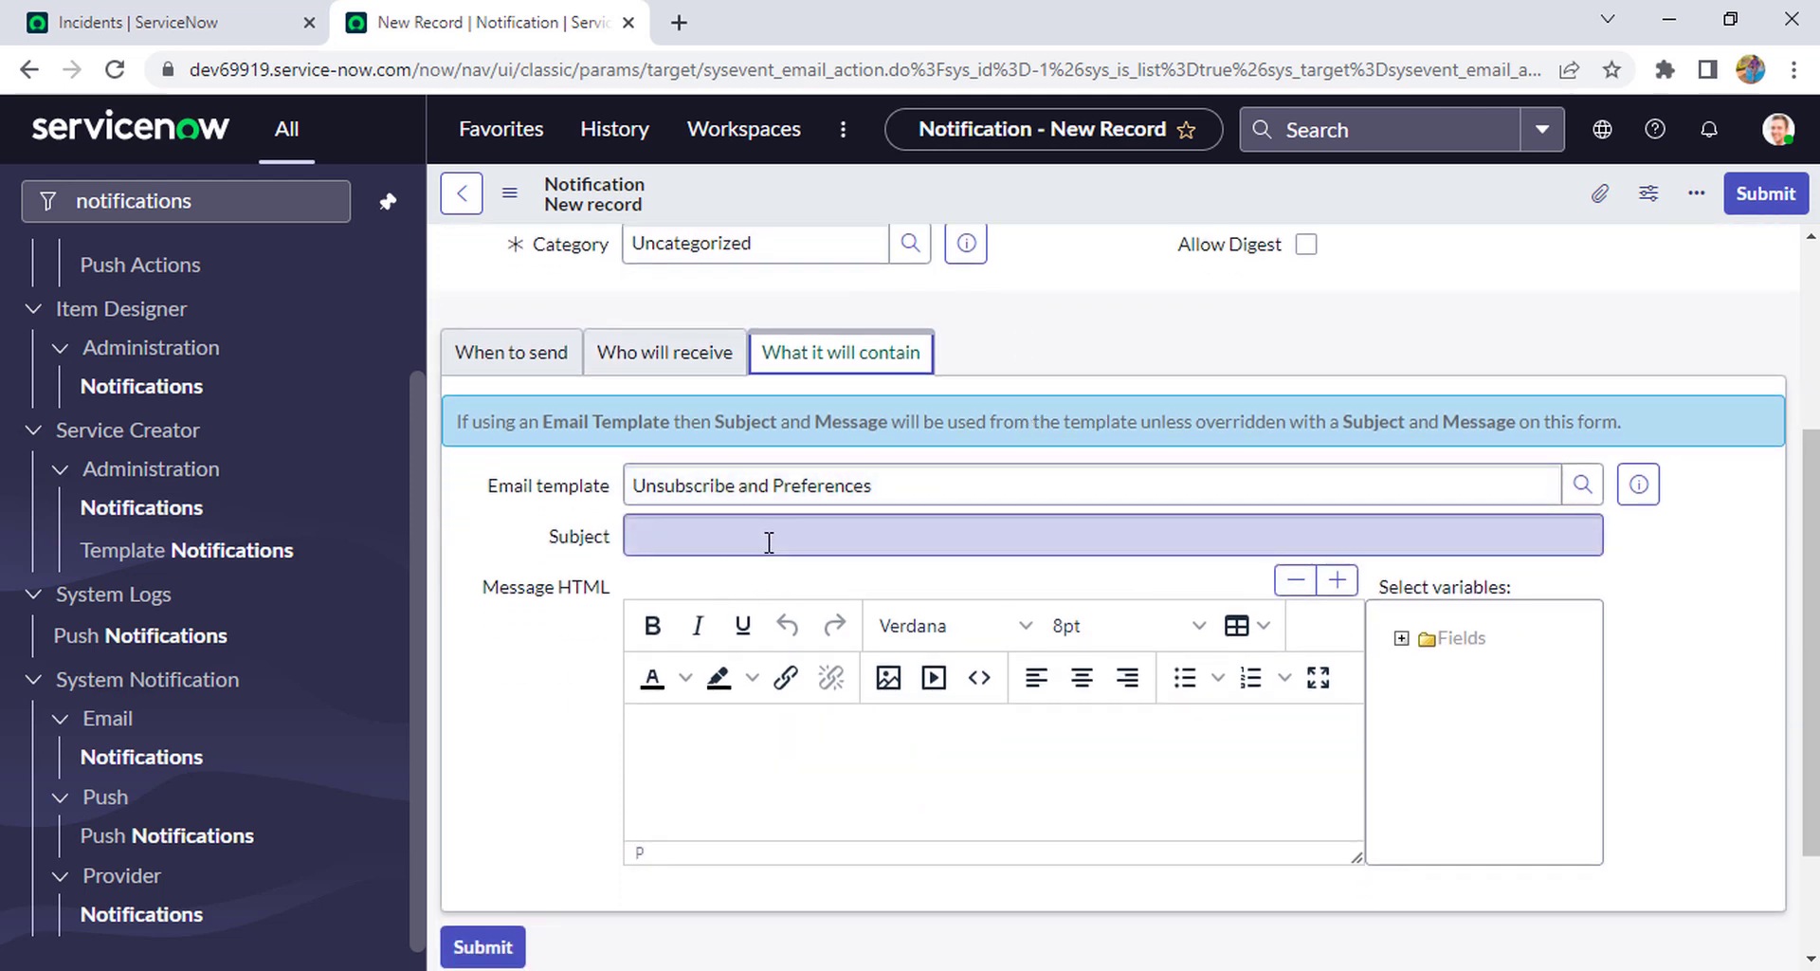
{"action": "left_click", "coordinate": [769, 543]}
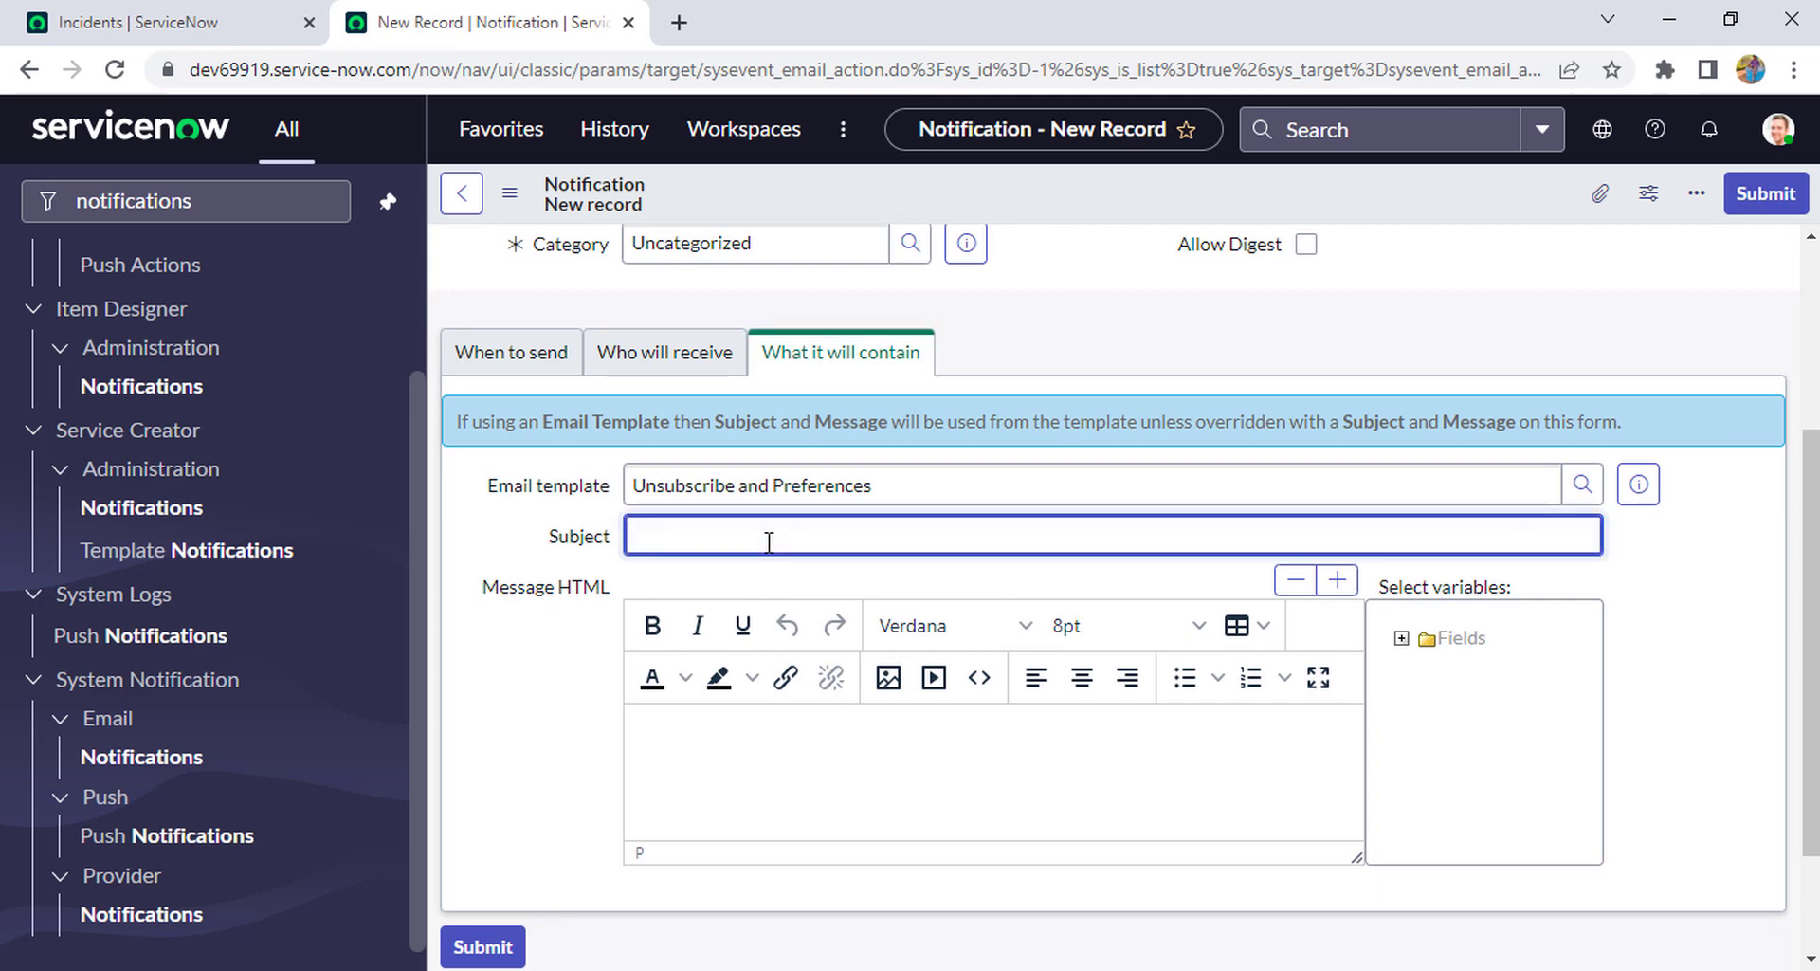
{"action": "left_click", "coordinate": [1399, 647]}
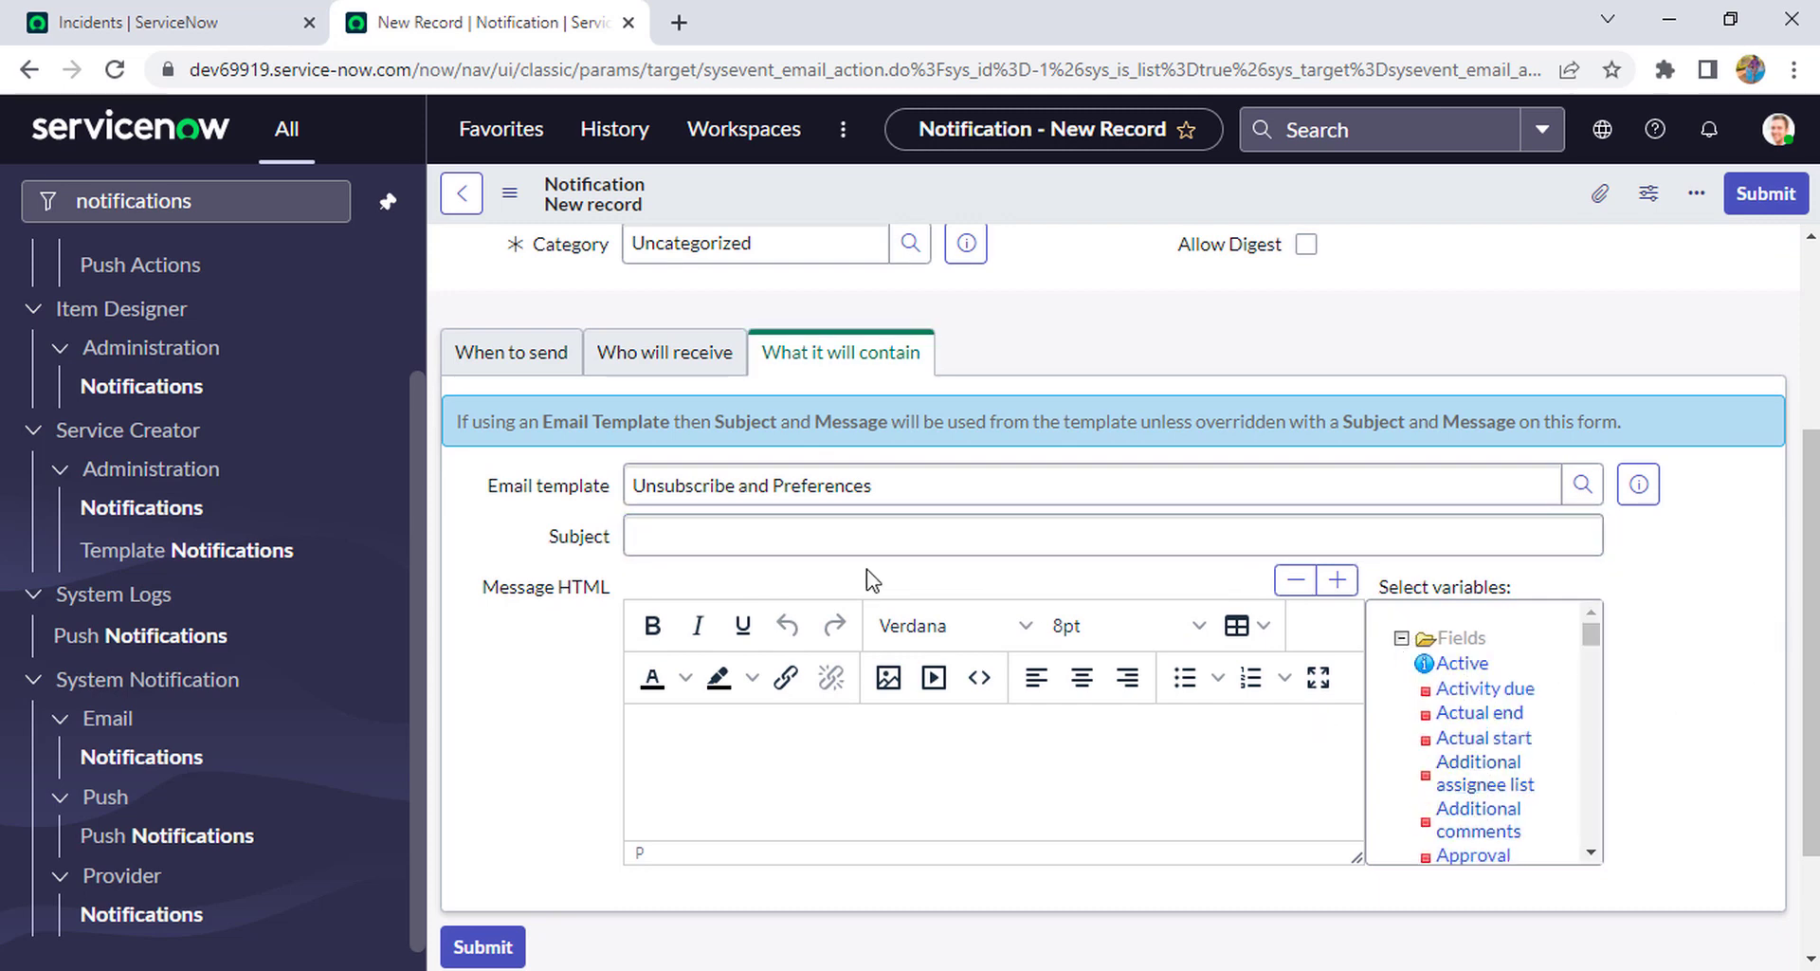
{"action": "left_click", "coordinate": [894, 540]}
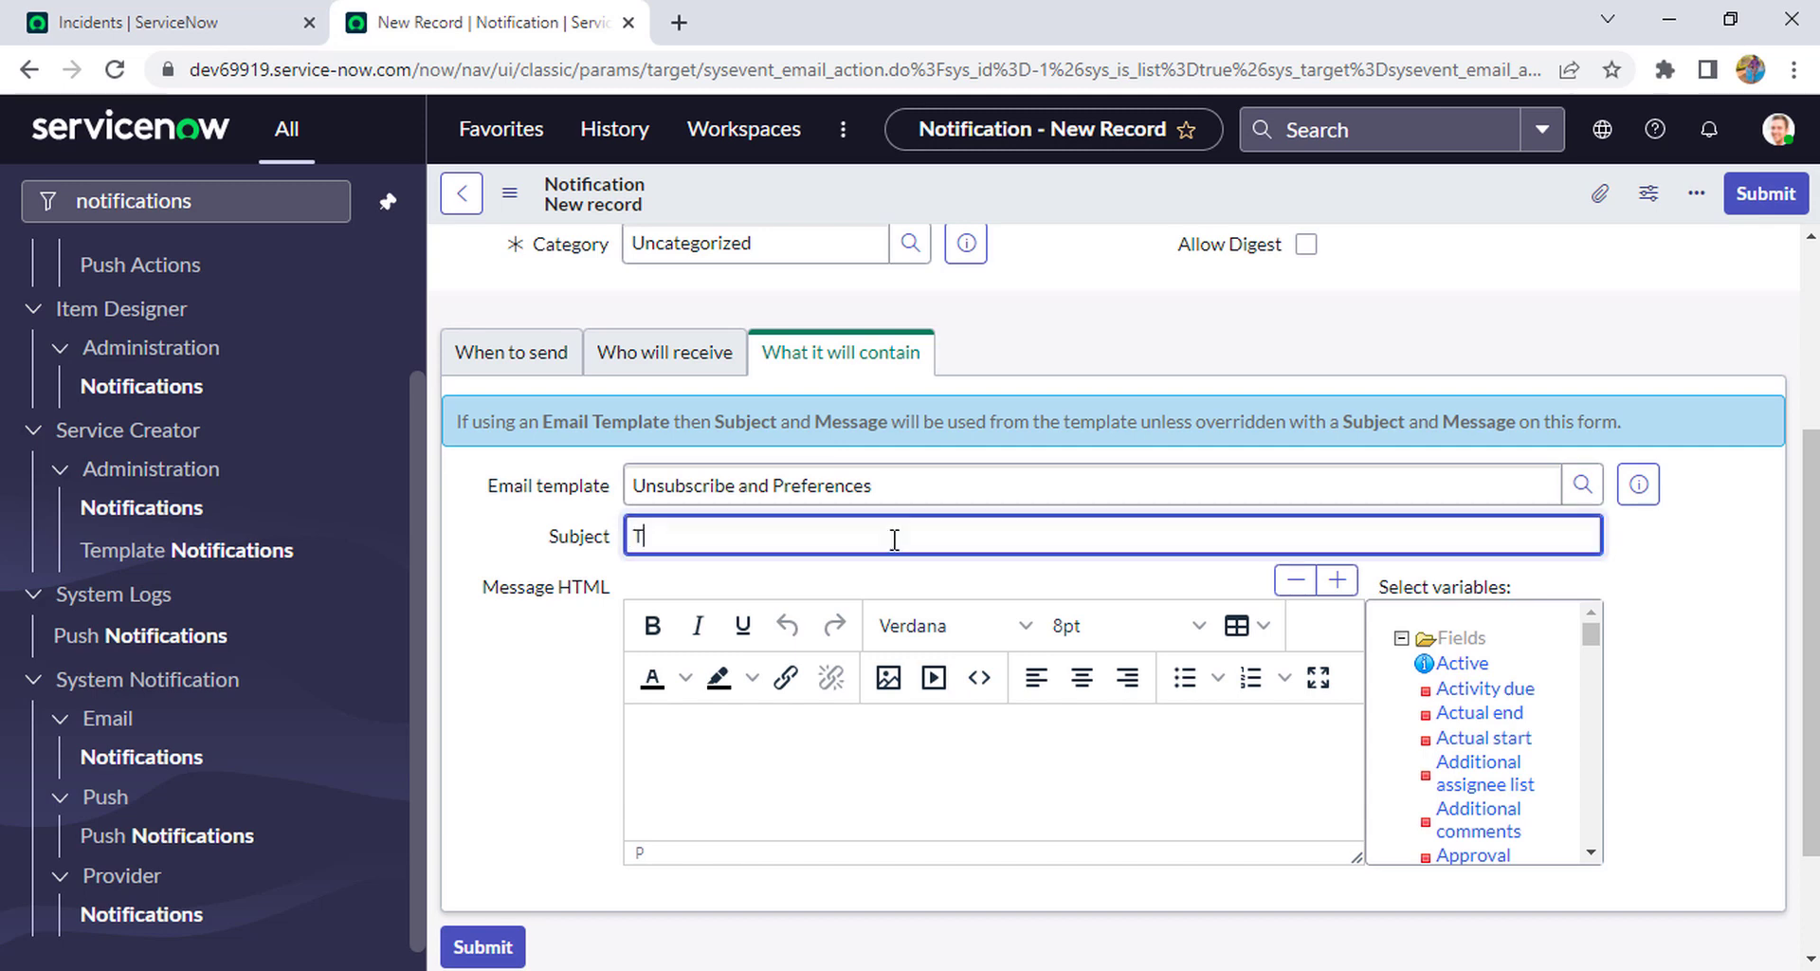
{"action": "type", "text": "Demo of incident reocord link"}
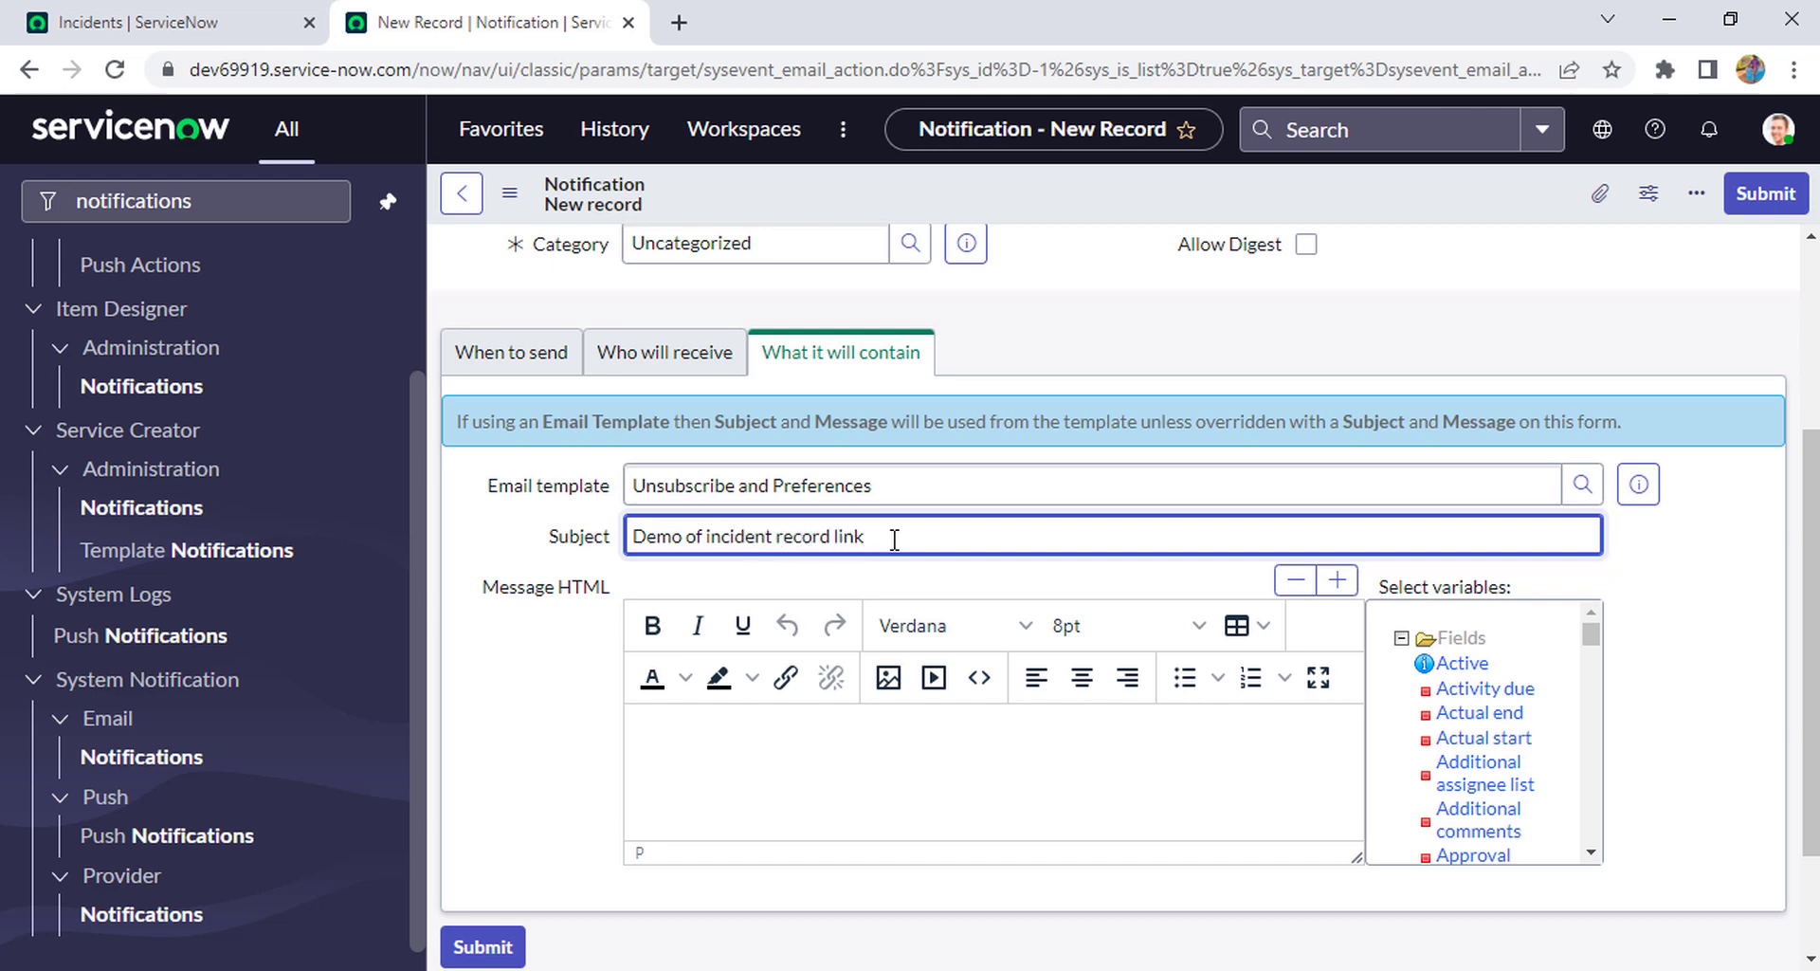
- Begin the HTML message with "Hi" and expand the Caller fields in the variable tree
{"action": "left_click", "coordinate": [872, 766]}
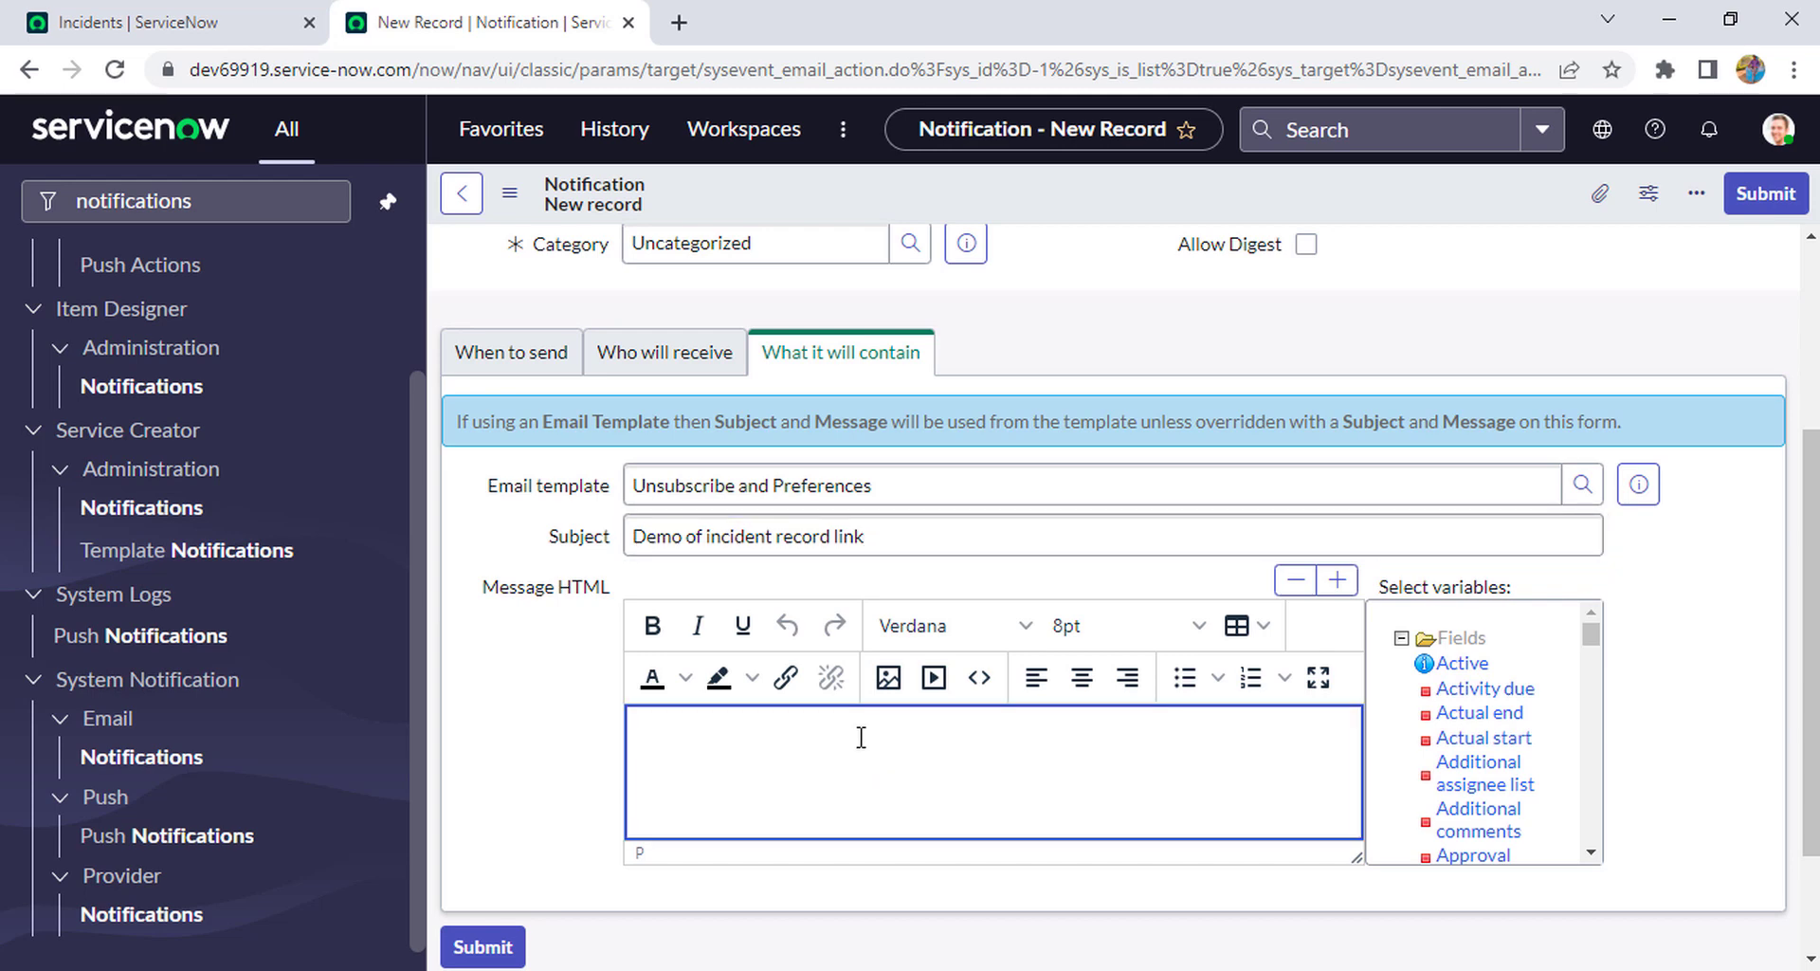
{"action": "type", "text": "Hi"}
{"action": "left_click", "coordinate": [1591, 852]}
{"action": "left_click", "coordinate": [1592, 852]}
{"action": "left_click", "coordinate": [1592, 852]}
{"action": "left_click", "coordinate": [1591, 852]}
{"action": "left_click", "coordinate": [1592, 853]}
{"action": "left_click", "coordinate": [1592, 853]}
{"action": "scroll", "coordinate": [1592, 853], "scroll_direction": "up", "scroll_amount": 4}
{"action": "scroll", "coordinate": [1591, 852], "scroll_direction": "up", "scroll_amount": 5}
{"action": "scroll", "coordinate": [1592, 853], "scroll_direction": "down", "scroll_amount": 3}
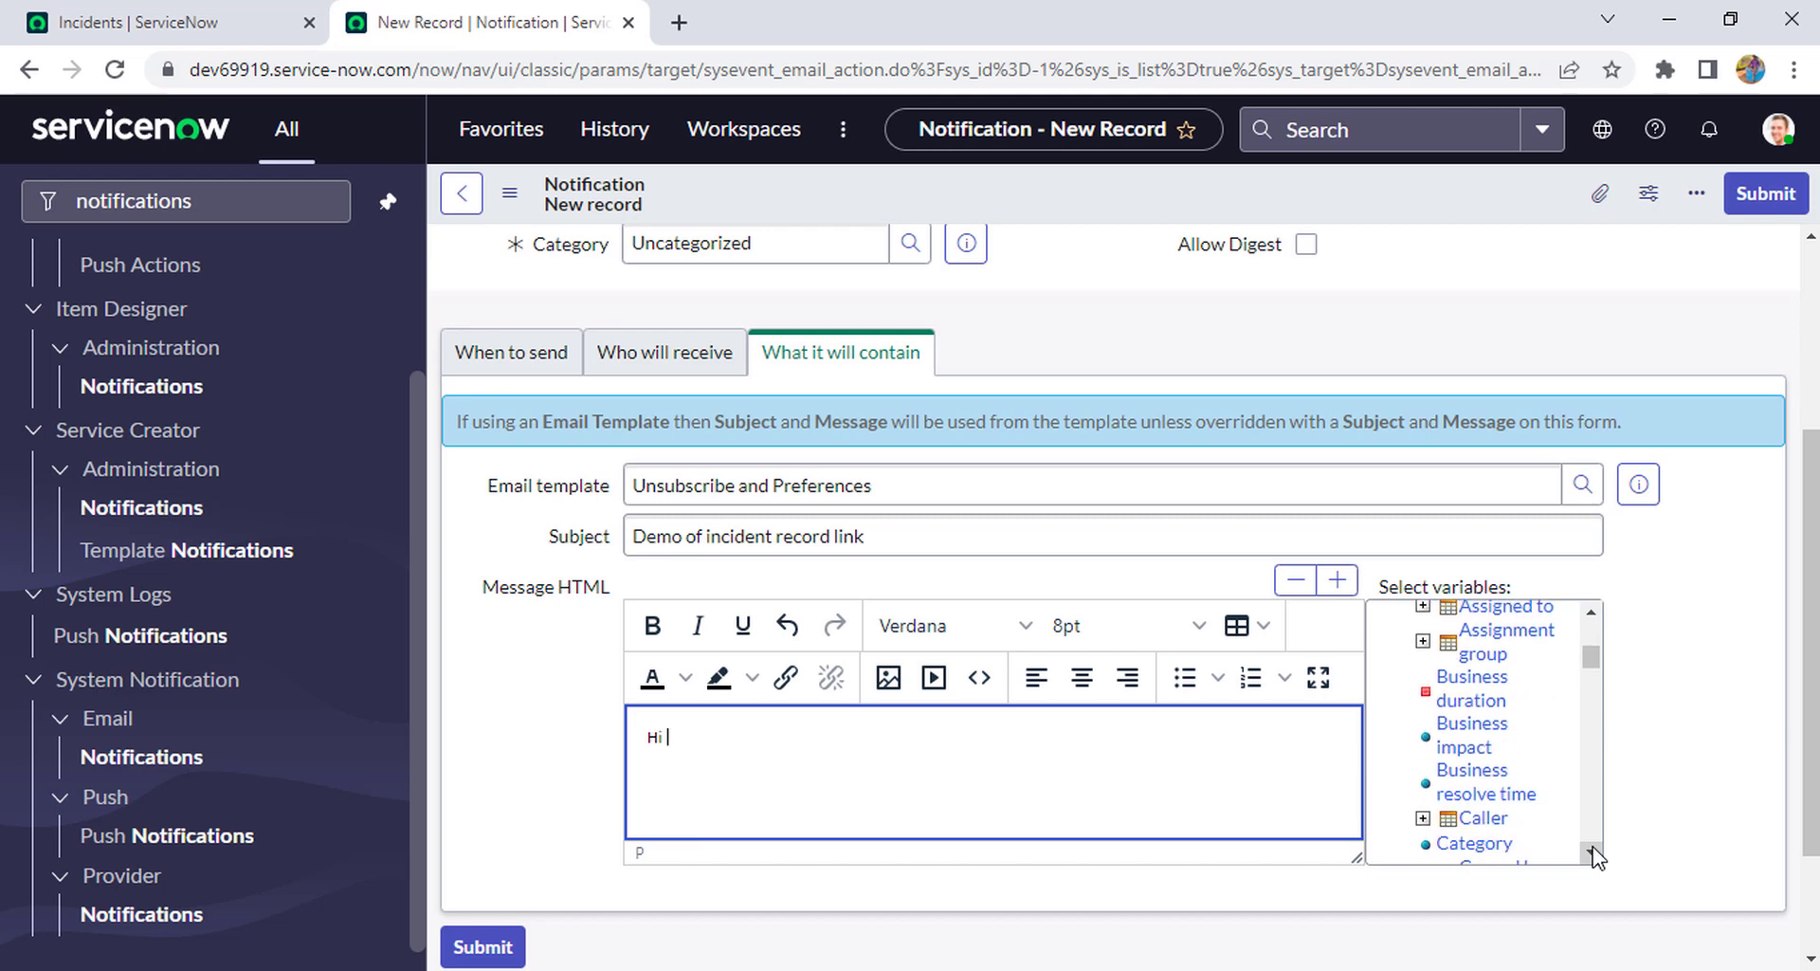
{"action": "scroll", "coordinate": [1597, 856], "scroll_direction": "down", "scroll_amount": 3}
{"action": "left_click", "coordinate": [1422, 685]}
- Insert the caller's First name variable after "Hi" and delete its "Caller First name:" label, keeping ${caller_id.first_name}
{"action": "left_click", "coordinate": [1592, 852]}
{"action": "left_click", "coordinate": [1597, 861]}
{"action": "left_click", "coordinate": [1597, 861]}
{"action": "left_click", "coordinate": [1597, 861]}
{"action": "left_click", "coordinate": [1597, 861]}
{"action": "left_click", "coordinate": [1597, 861]}
{"action": "left_click", "coordinate": [1596, 860]}
{"action": "left_click", "coordinate": [1596, 860]}
{"action": "left_click", "coordinate": [1597, 861]}
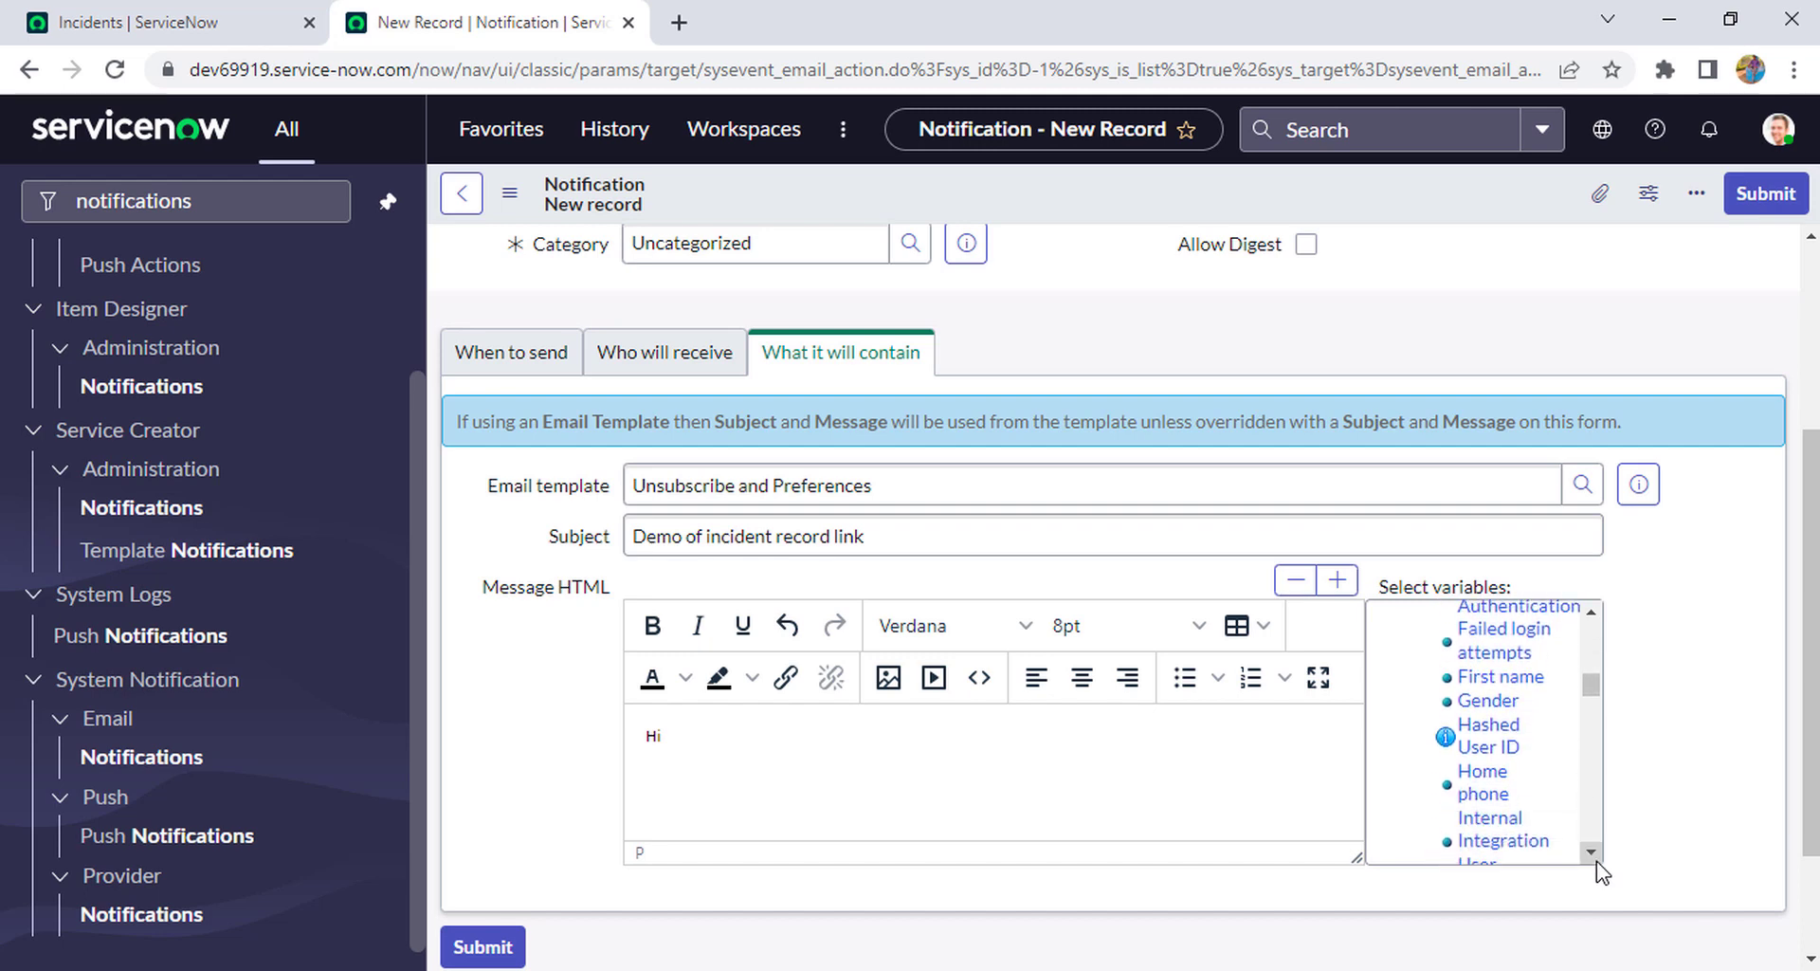
{"action": "left_click", "coordinate": [1501, 676]}
{"action": "left_click", "coordinate": [675, 738]}
{"action": "left_click_drag", "start_coordinate": [678, 741], "coordinate": [806, 740]}
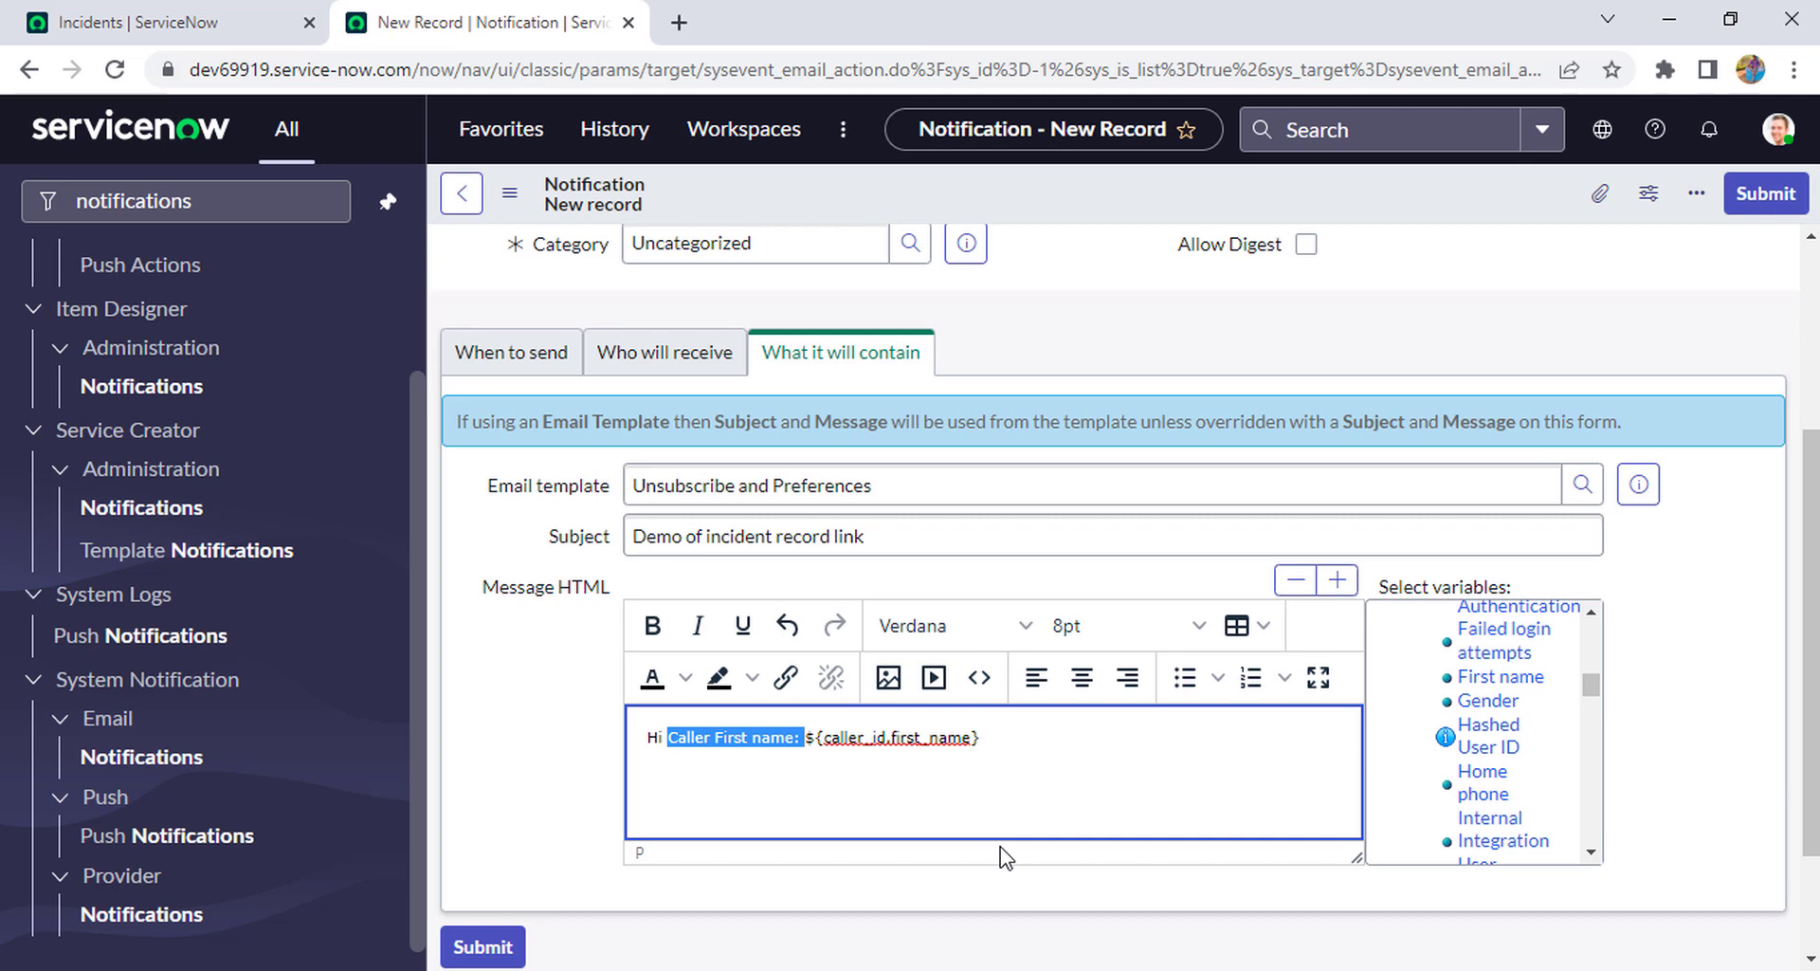
{"action": "key", "text": "BackSpace"}
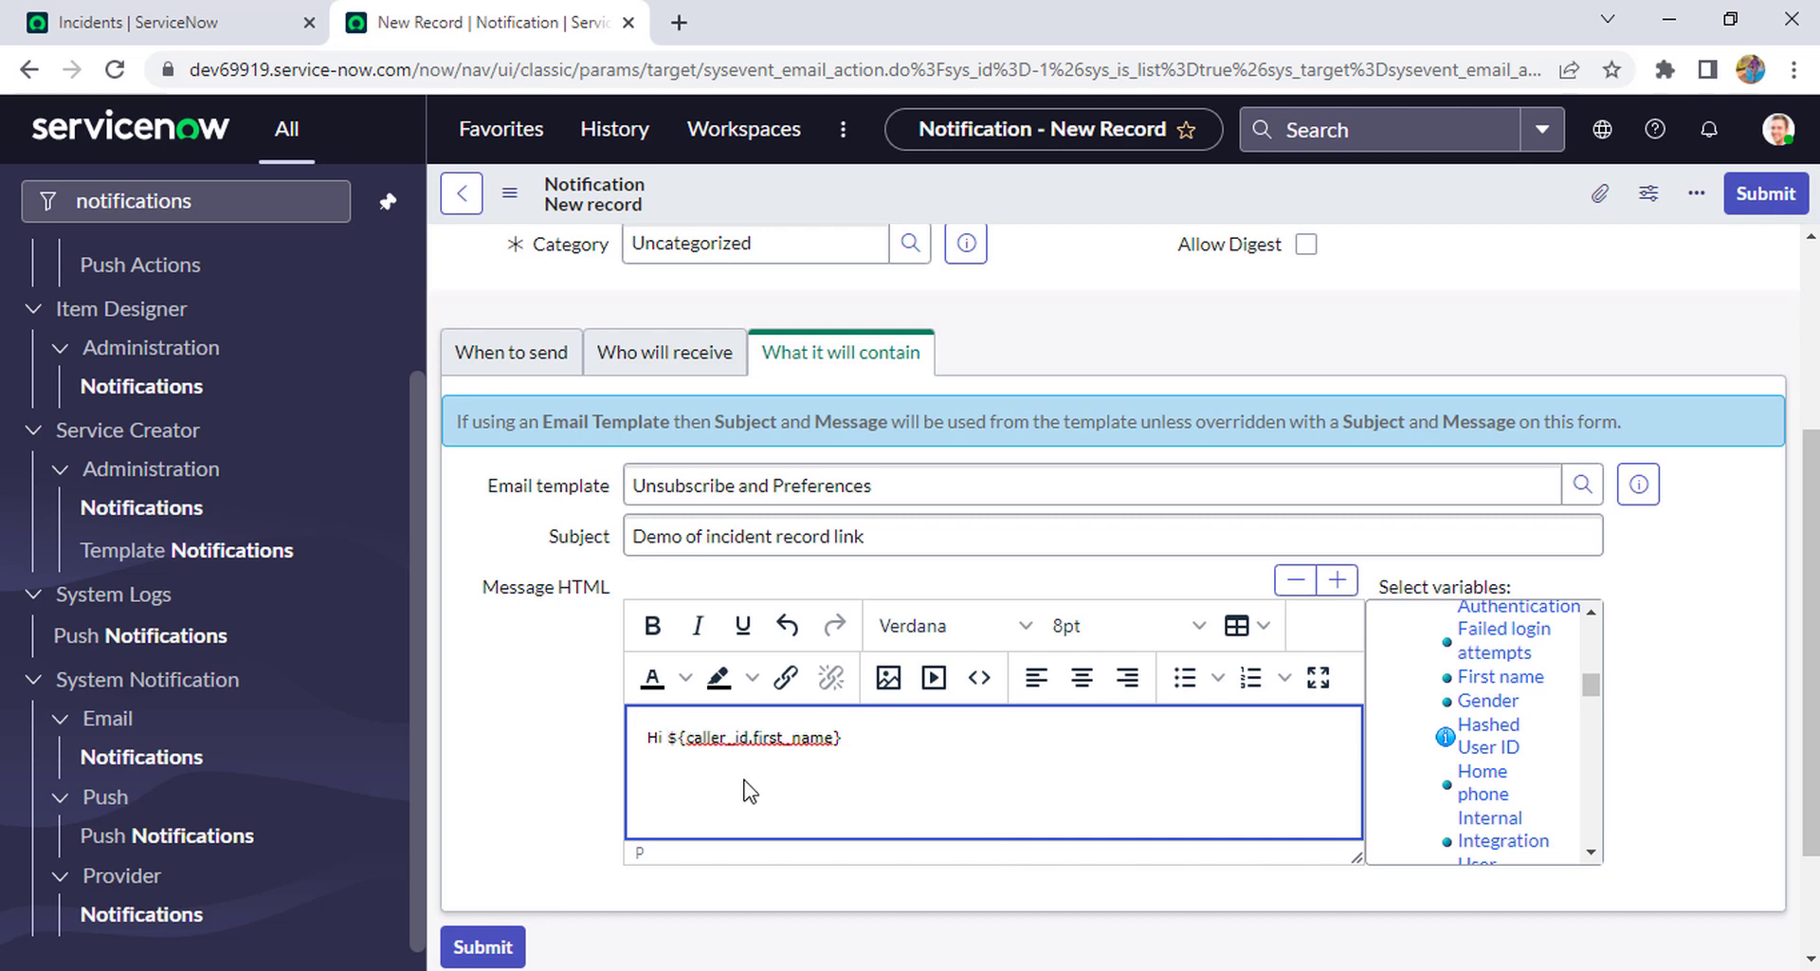
- End the greeting with a comma and add below "Thank you contacting service desk. Our service desk representative will contact you soon.", followed by a new line
{"action": "left_click", "coordinate": [865, 738]}
{"action": "type", "text": "Thnak"}
{"action": "key", "text": "BackSpace"}
{"action": "type", "text": "ans"}
{"action": "type", "text": "ks "}
{"action": "type", "text": "k "}
{"action": "type", "text": "you conti"}
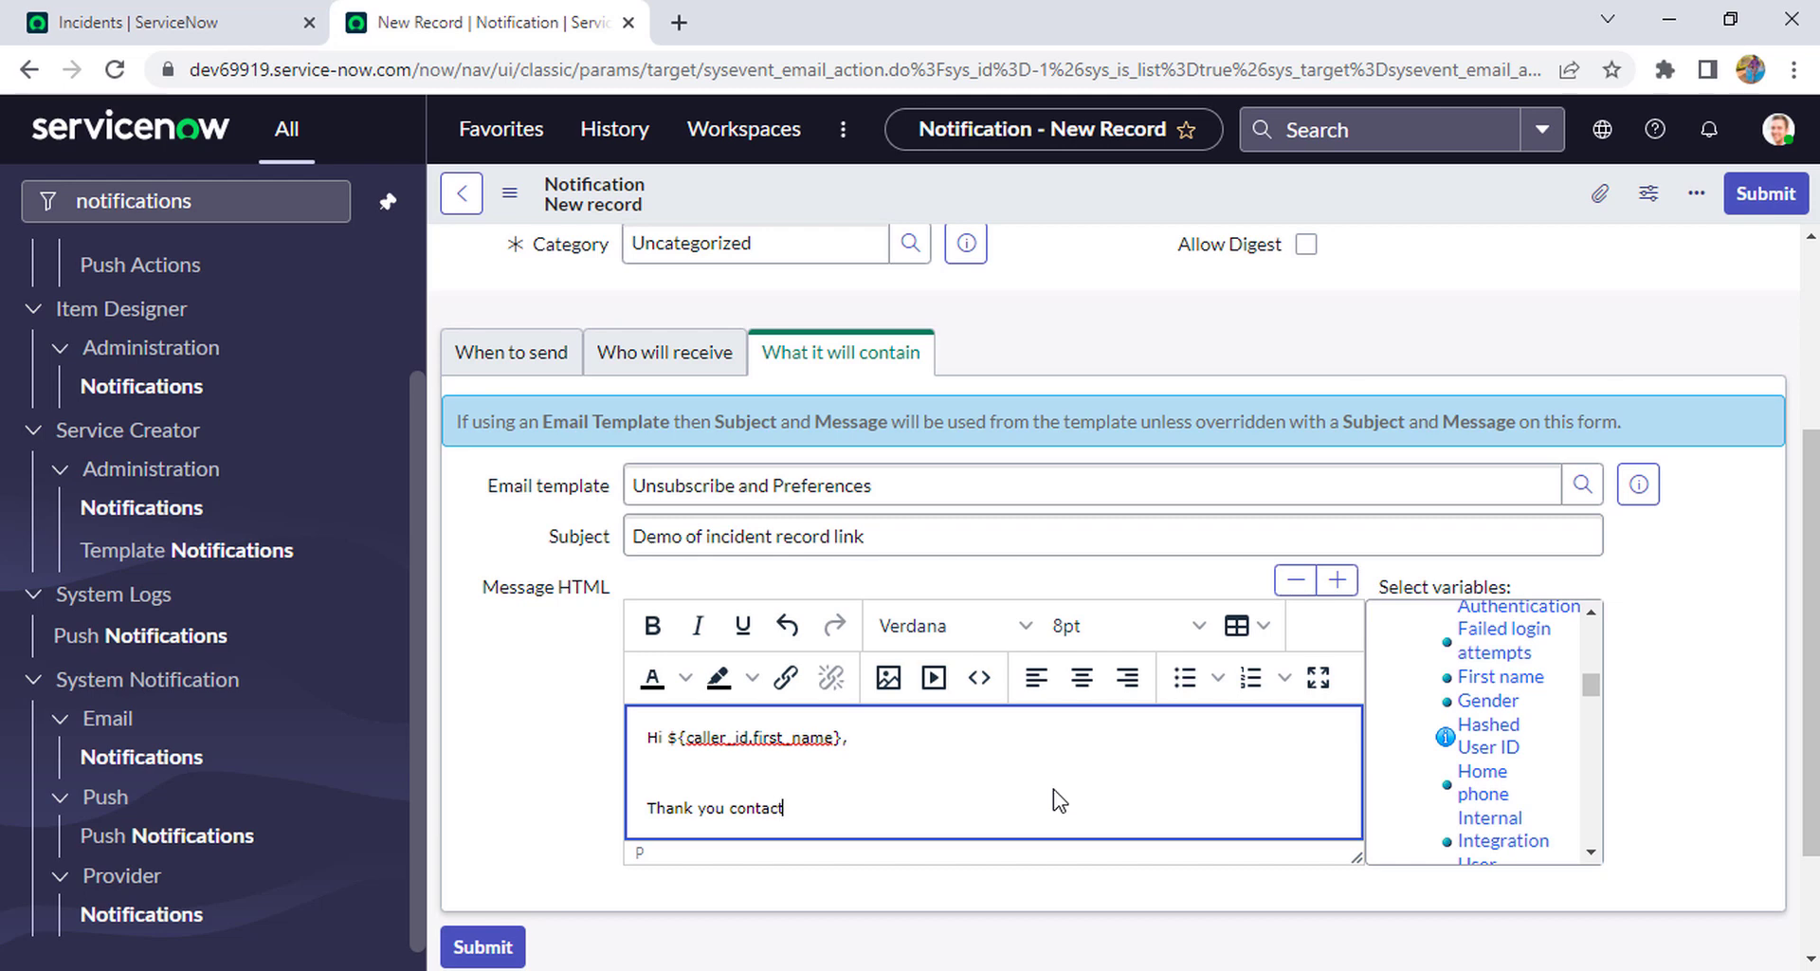
{"action": "type", "text": "ng service"}
{"action": "type", "text": " desk"}
{"action": "type", "text": ". On"}
{"action": "type", "text": "ser"}
{"action": "type", "text": "vice desk "}
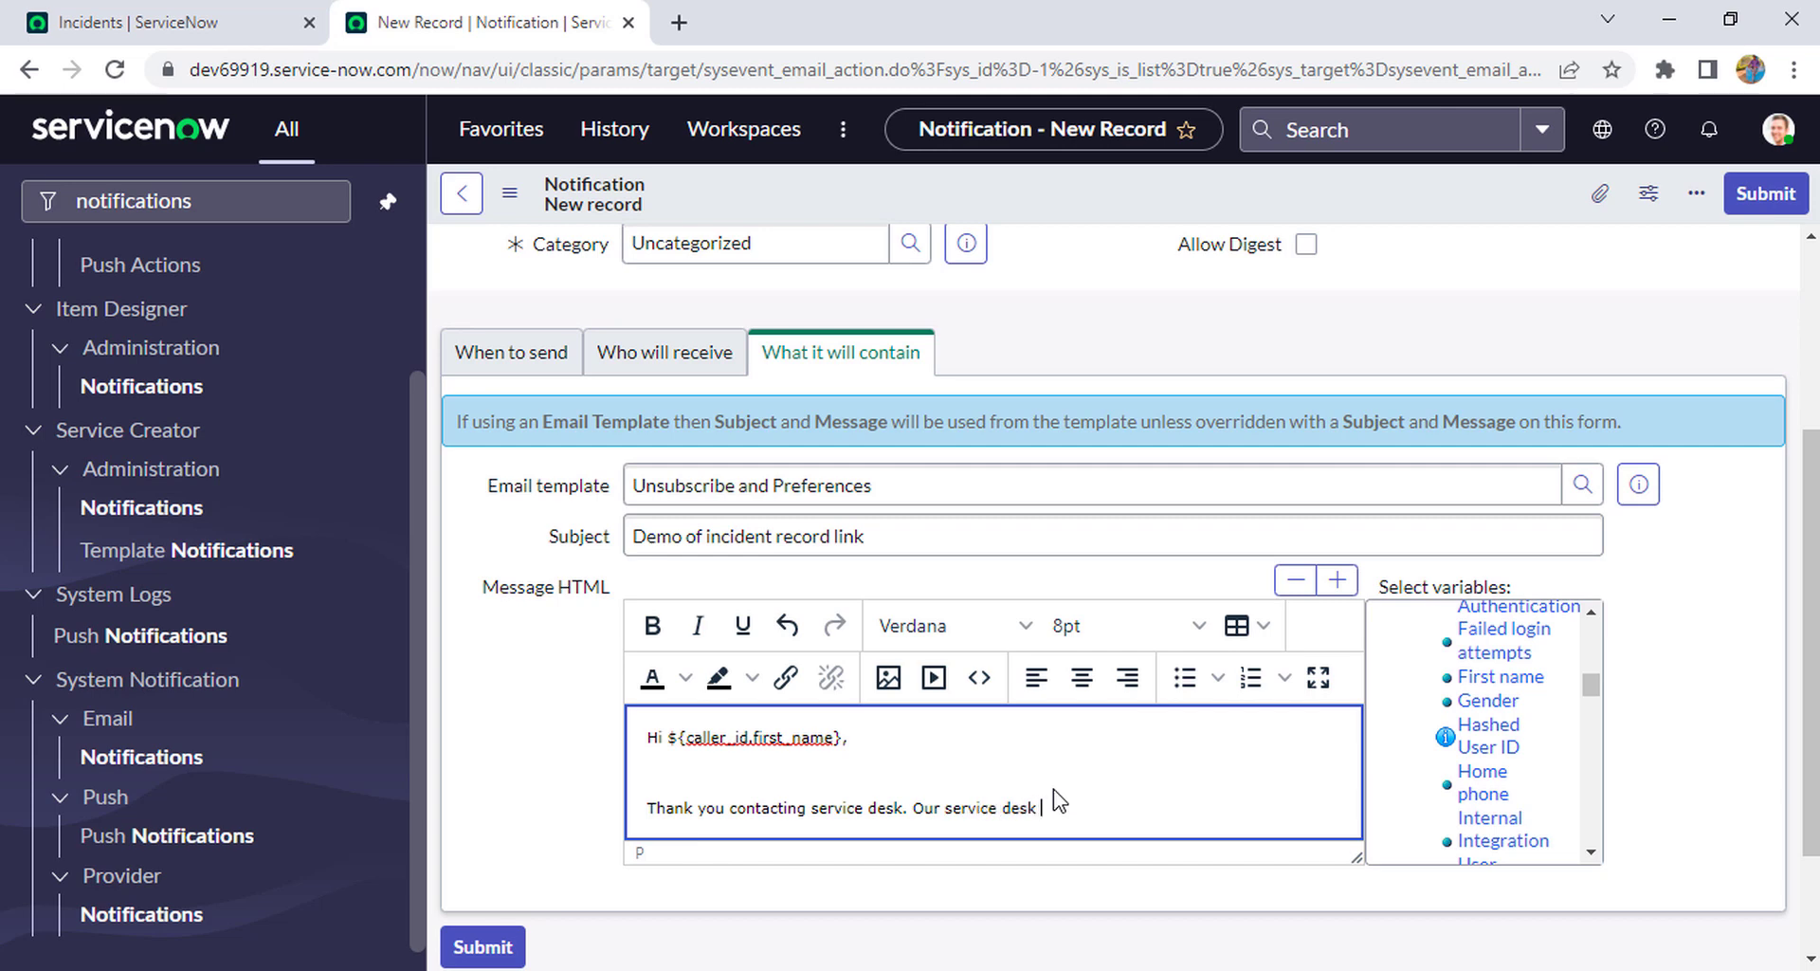
{"action": "type", "text": "representative will contact you soon."}
{"action": "key", "text": "Return"}
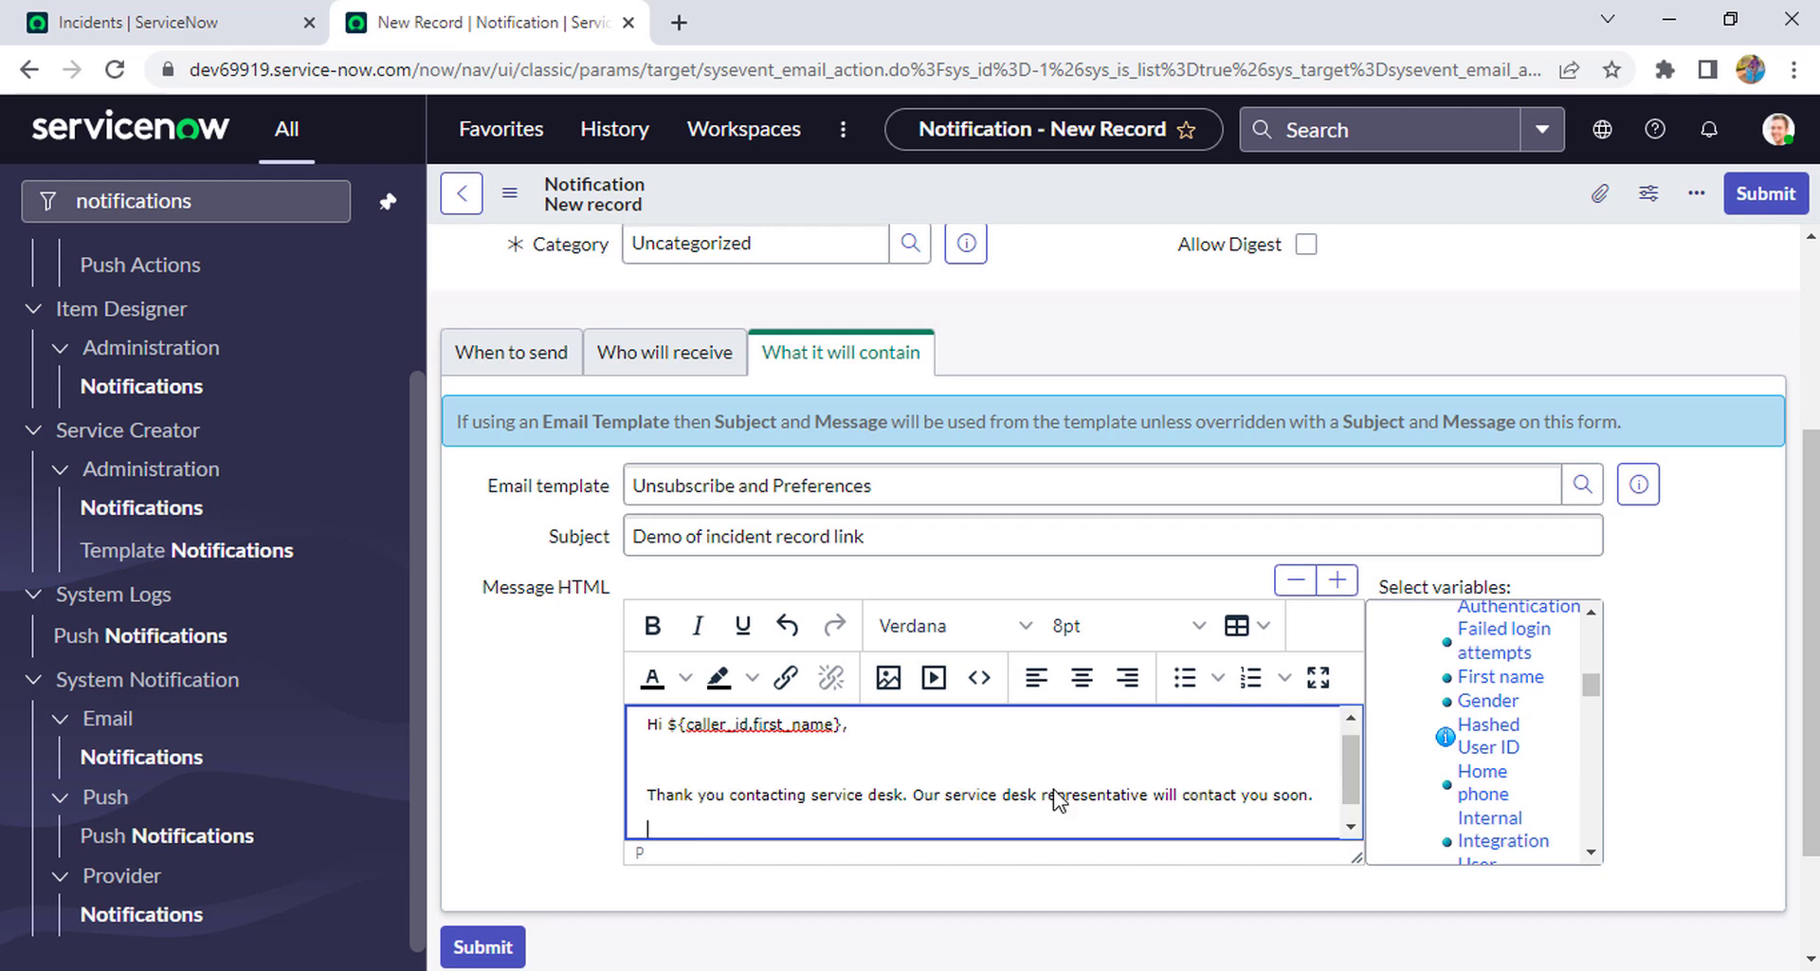
- Add the line "Click here to view incident record : ${URI_REF}" to the HTML message, followed by blank lines
{"action": "type", "text": "c"}
{"action": "key", "text": "BackSpace"}
{"action": "type", "text": "Click here to view incident record : $"}
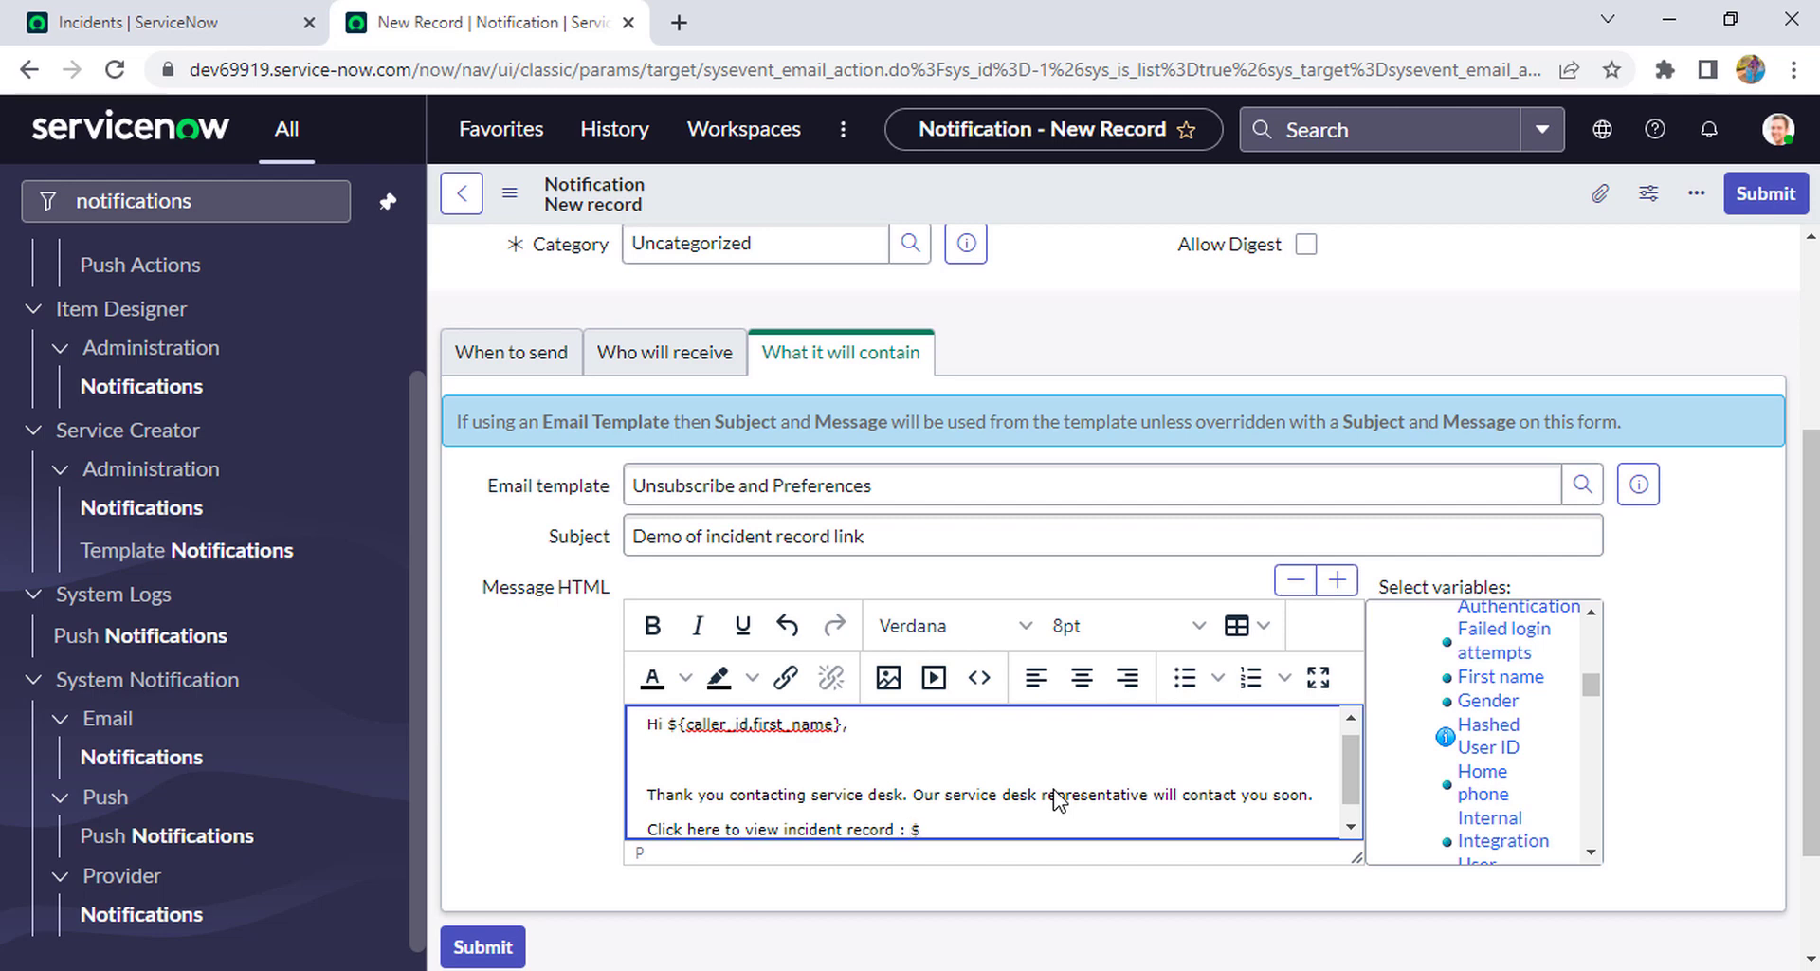
{"action": "type", "text": "{}"}
{"action": "type", "text": "URI_REF"}
{"action": "left_click", "coordinate": [1033, 827]}
{"action": "key", "text": "Return"}
{"action": "key", "text": "Return"}
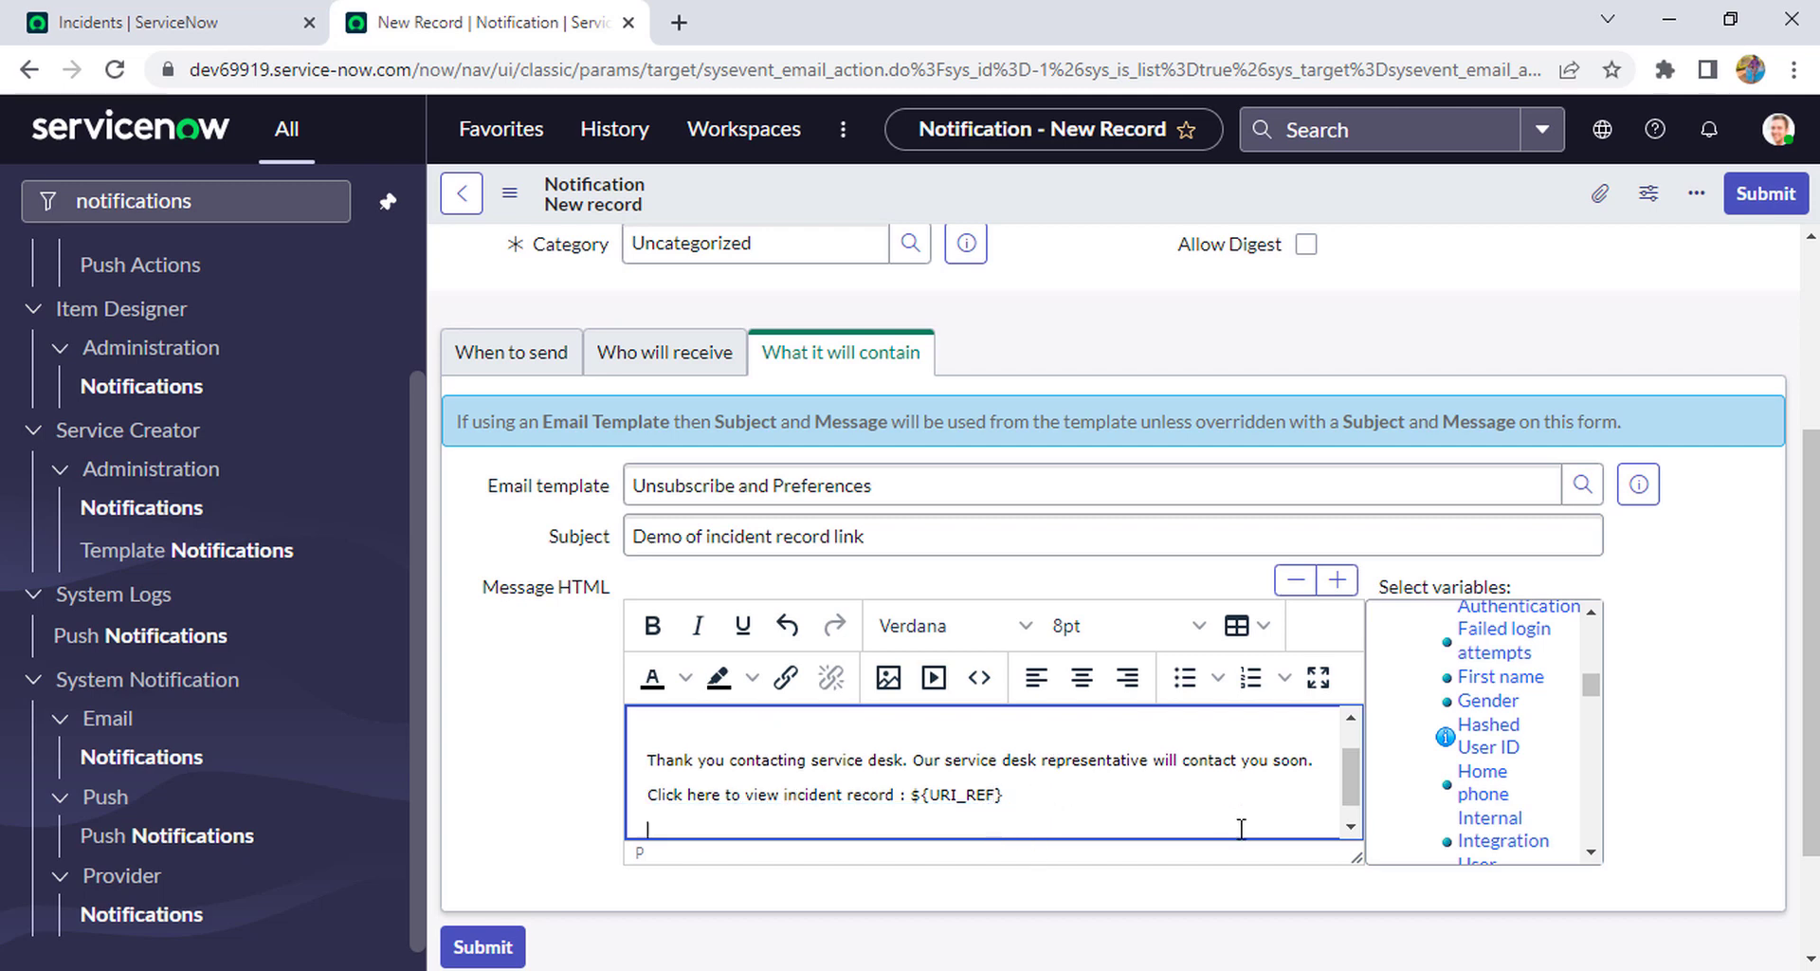
- Sign off the message with "Regards," and "Service desk team" on separate lines, and save the notification
{"action": "type", "text": "REgar"}
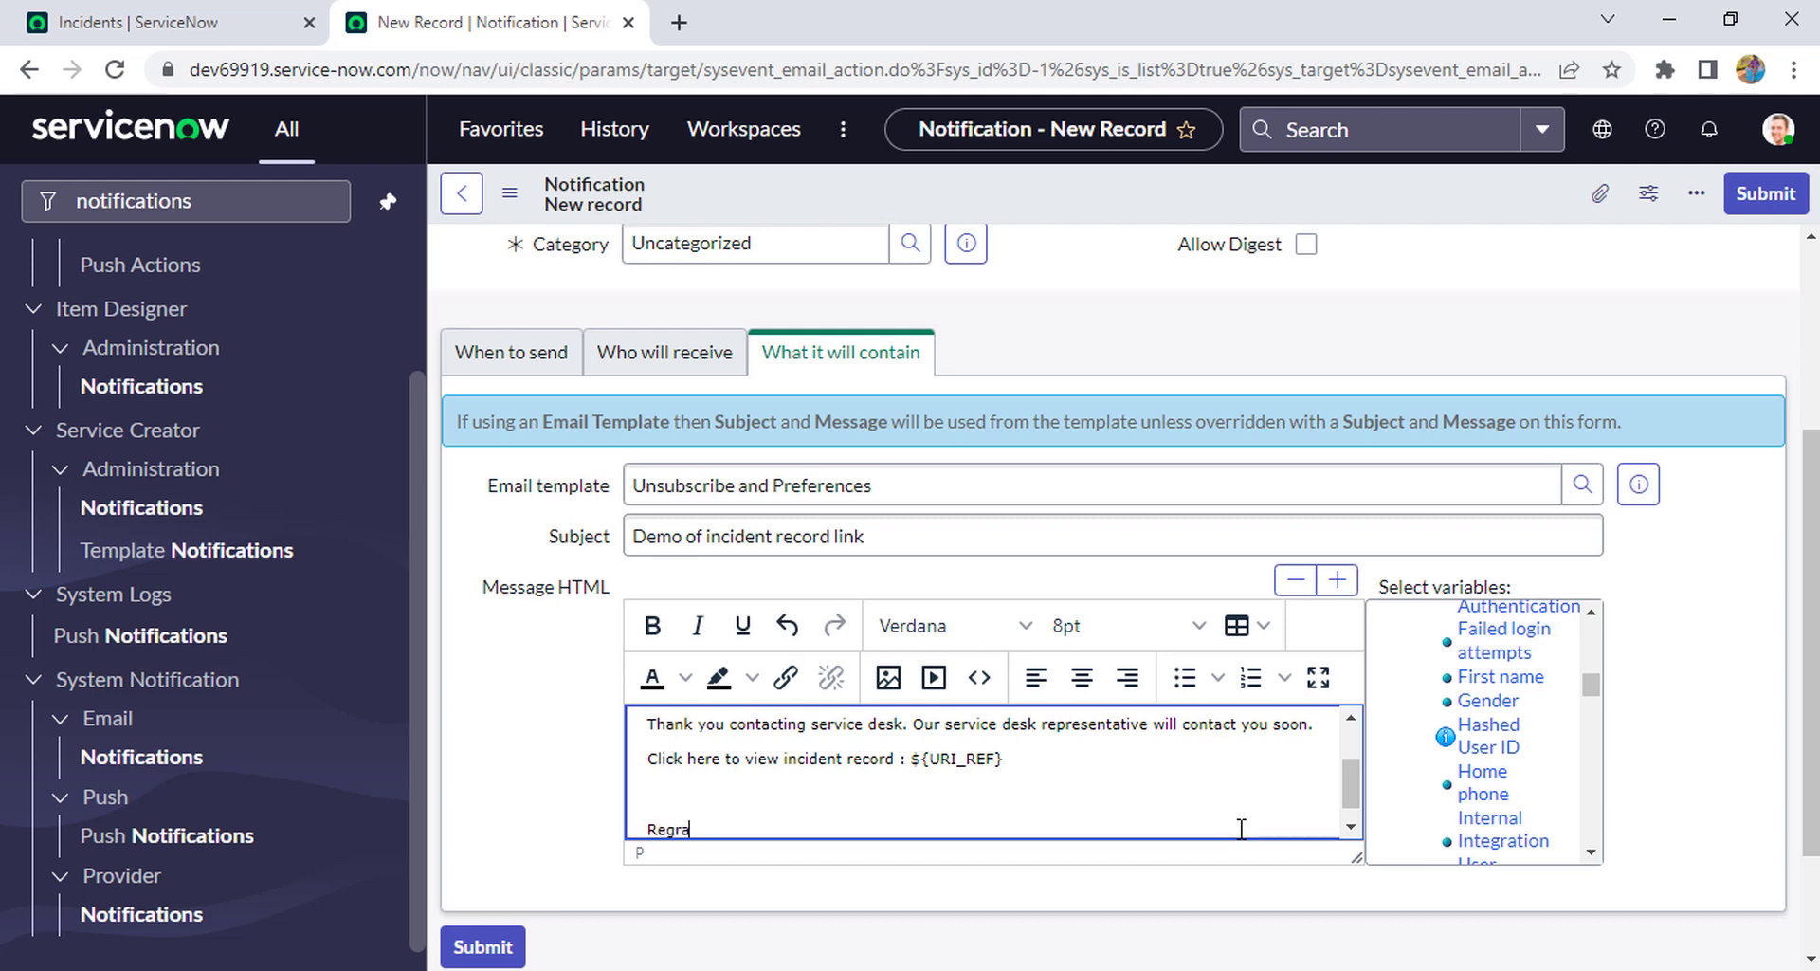
{"action": "type", "text": "ards,"}
{"action": "key", "text": "Return"}
{"action": "type", "text": "Service desk team"}
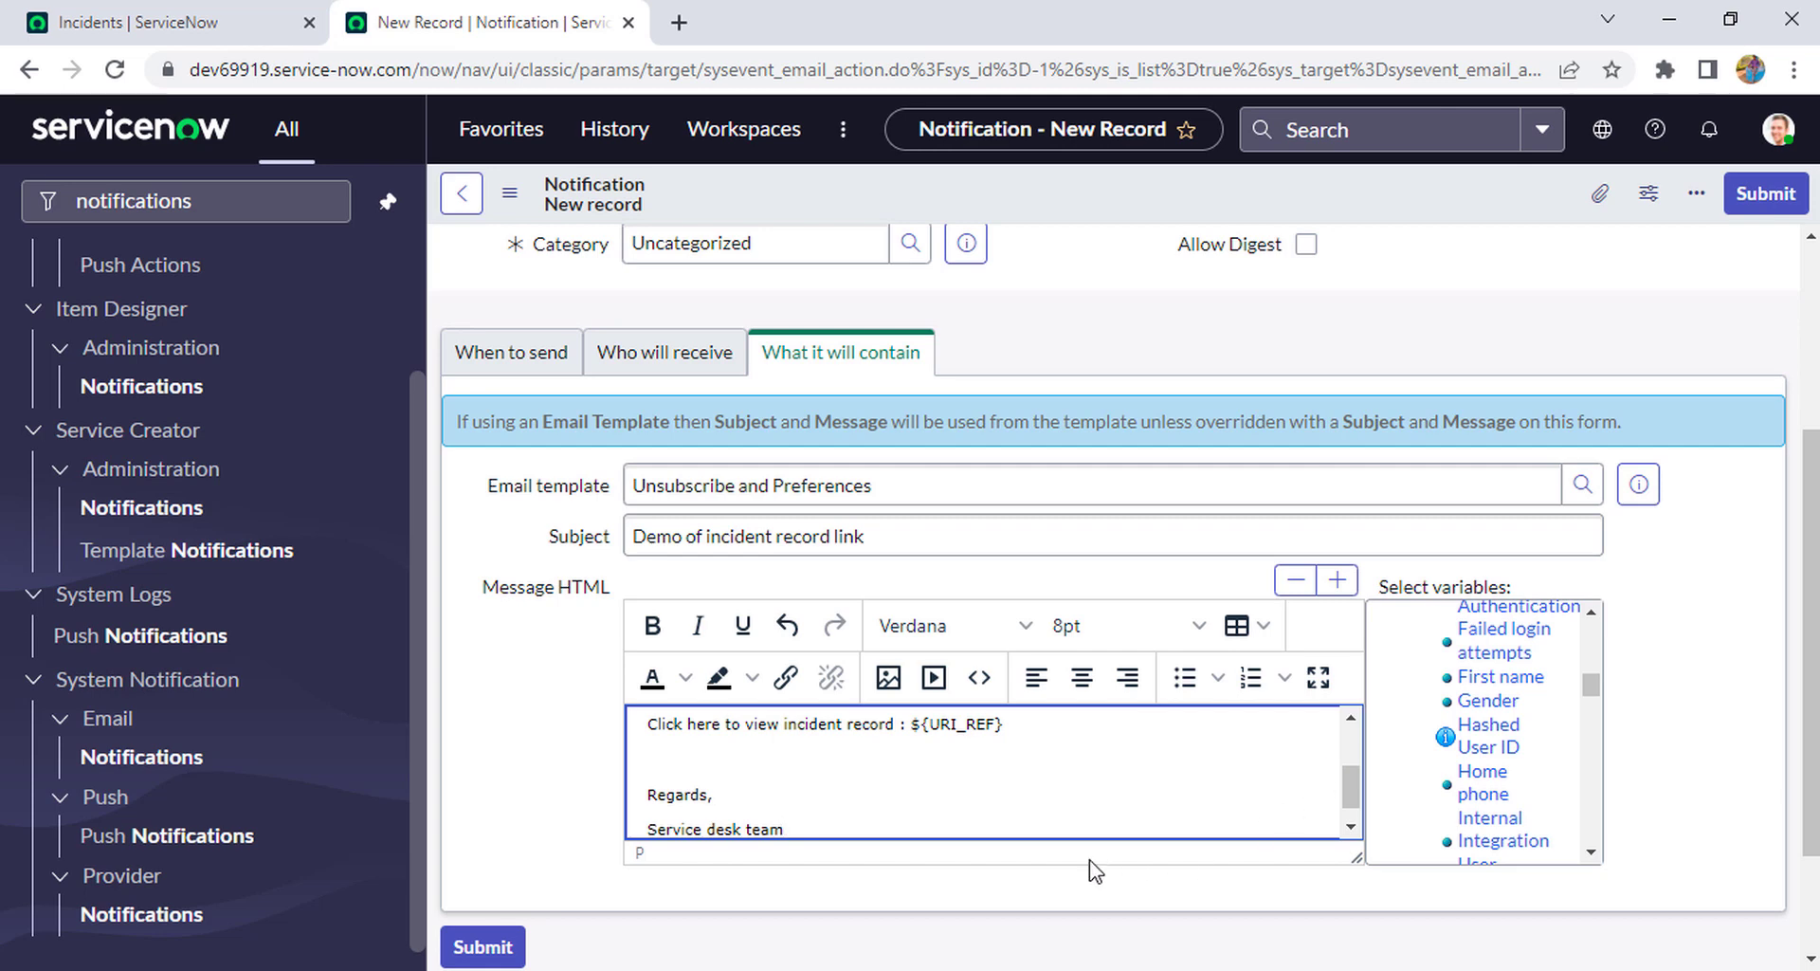
{"action": "right_click", "coordinate": [1273, 189]}
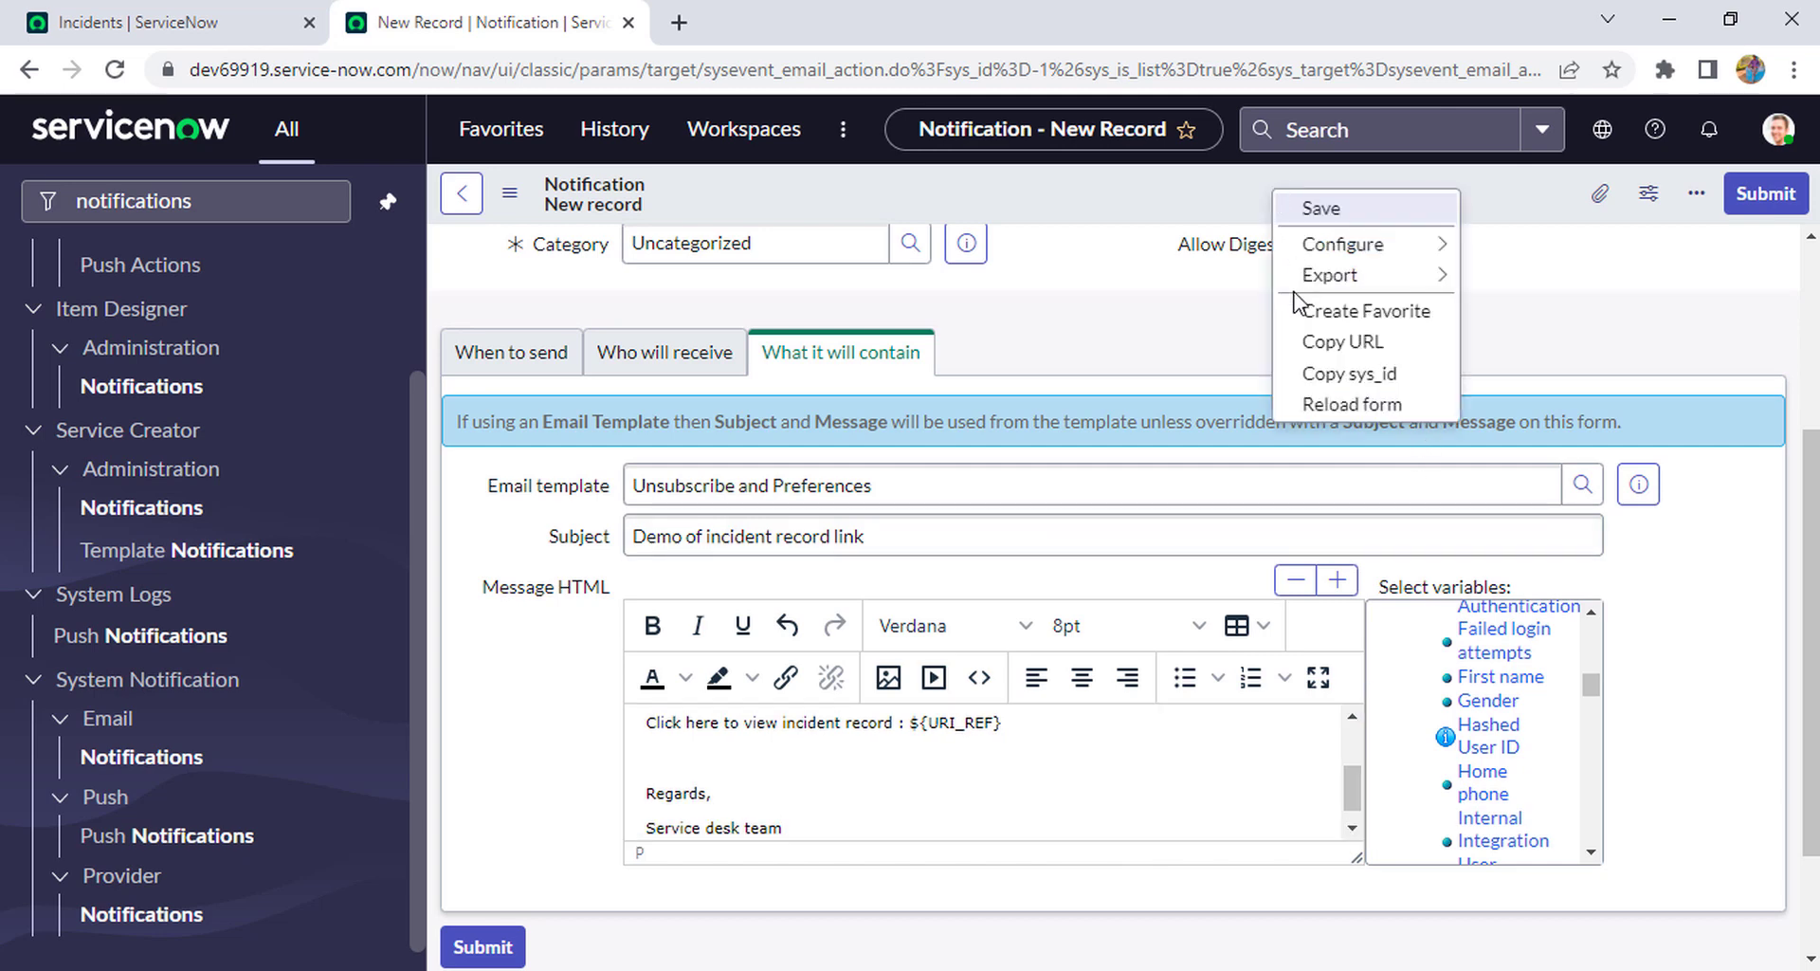
{"action": "left_click", "coordinate": [1308, 206]}
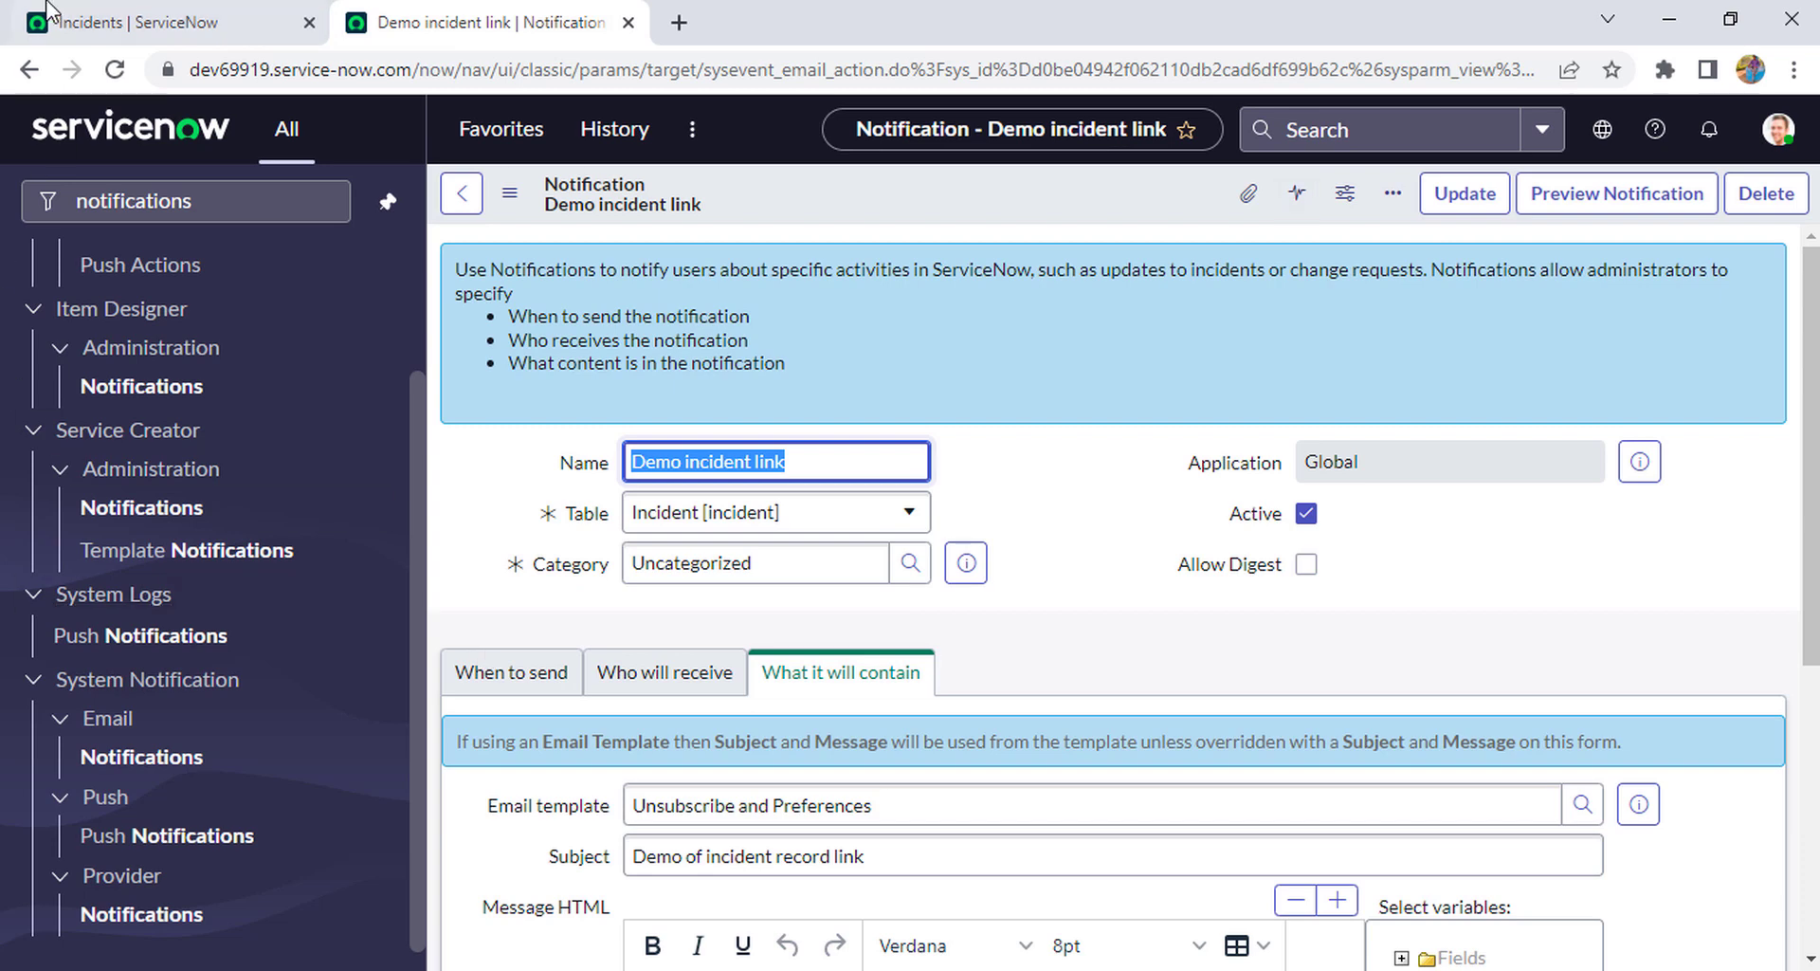
- Start a new incident record from the Incidents list and fill in the caller's name from the matching suggestion
{"action": "left_click", "coordinate": [142, 22]}
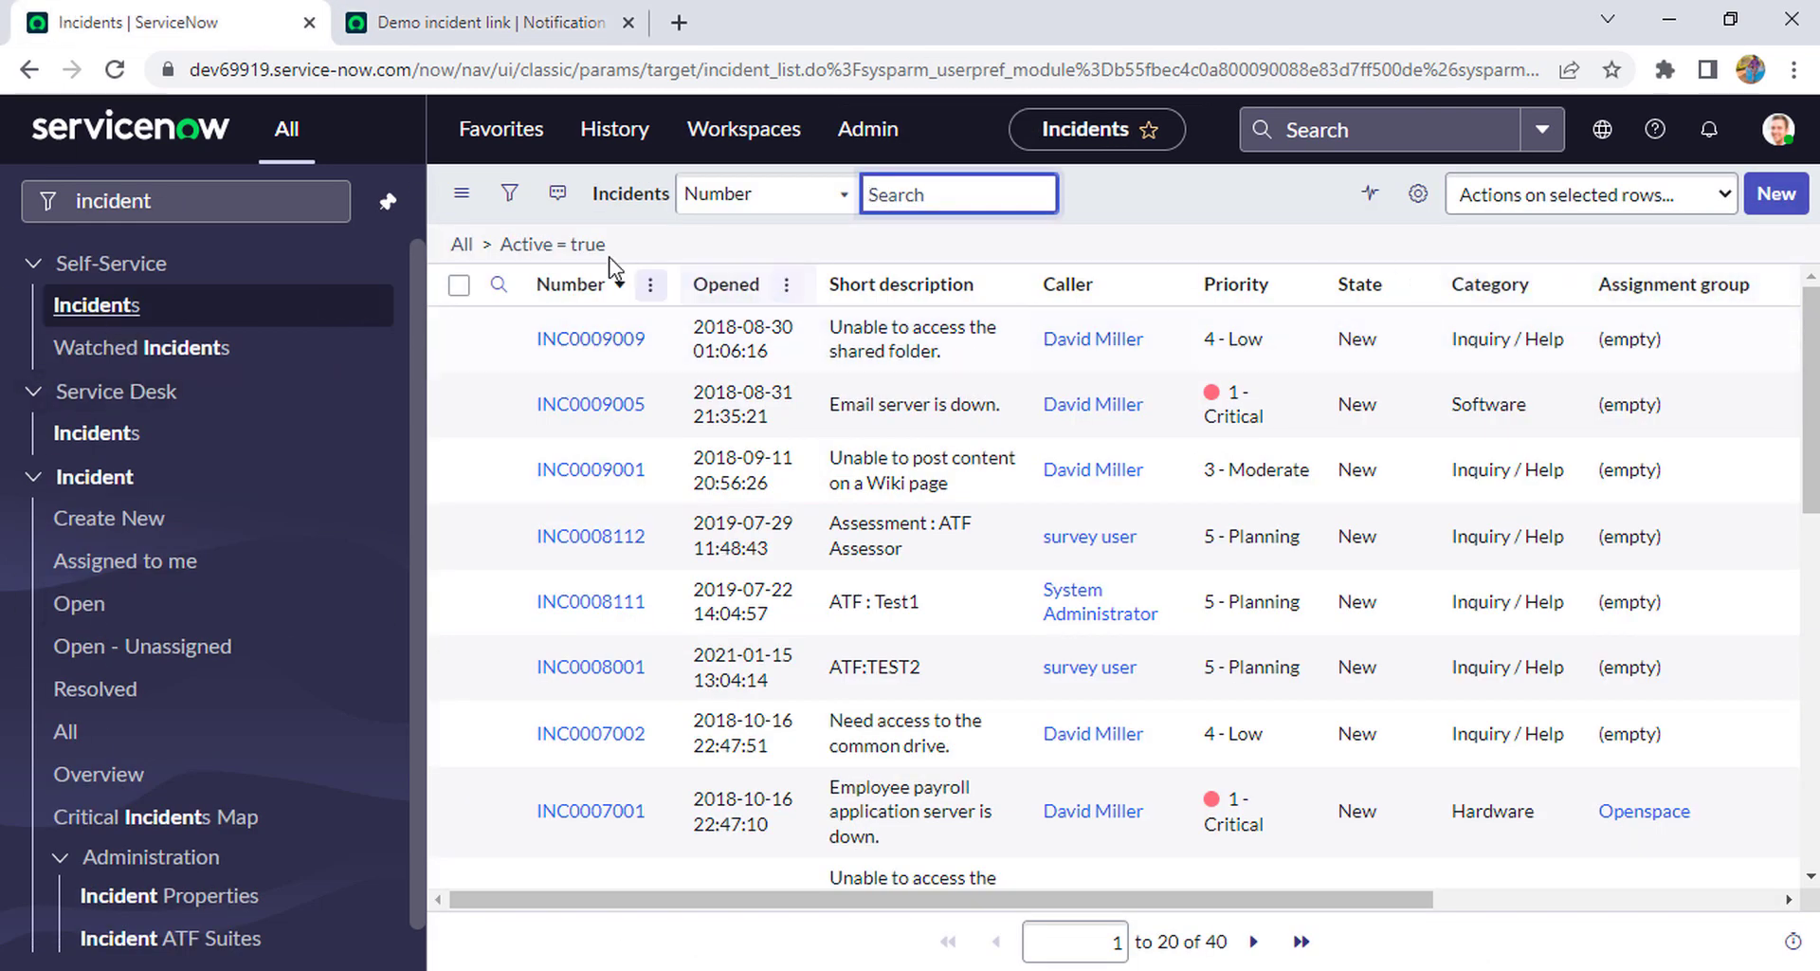
{"action": "left_click", "coordinate": [115, 69]}
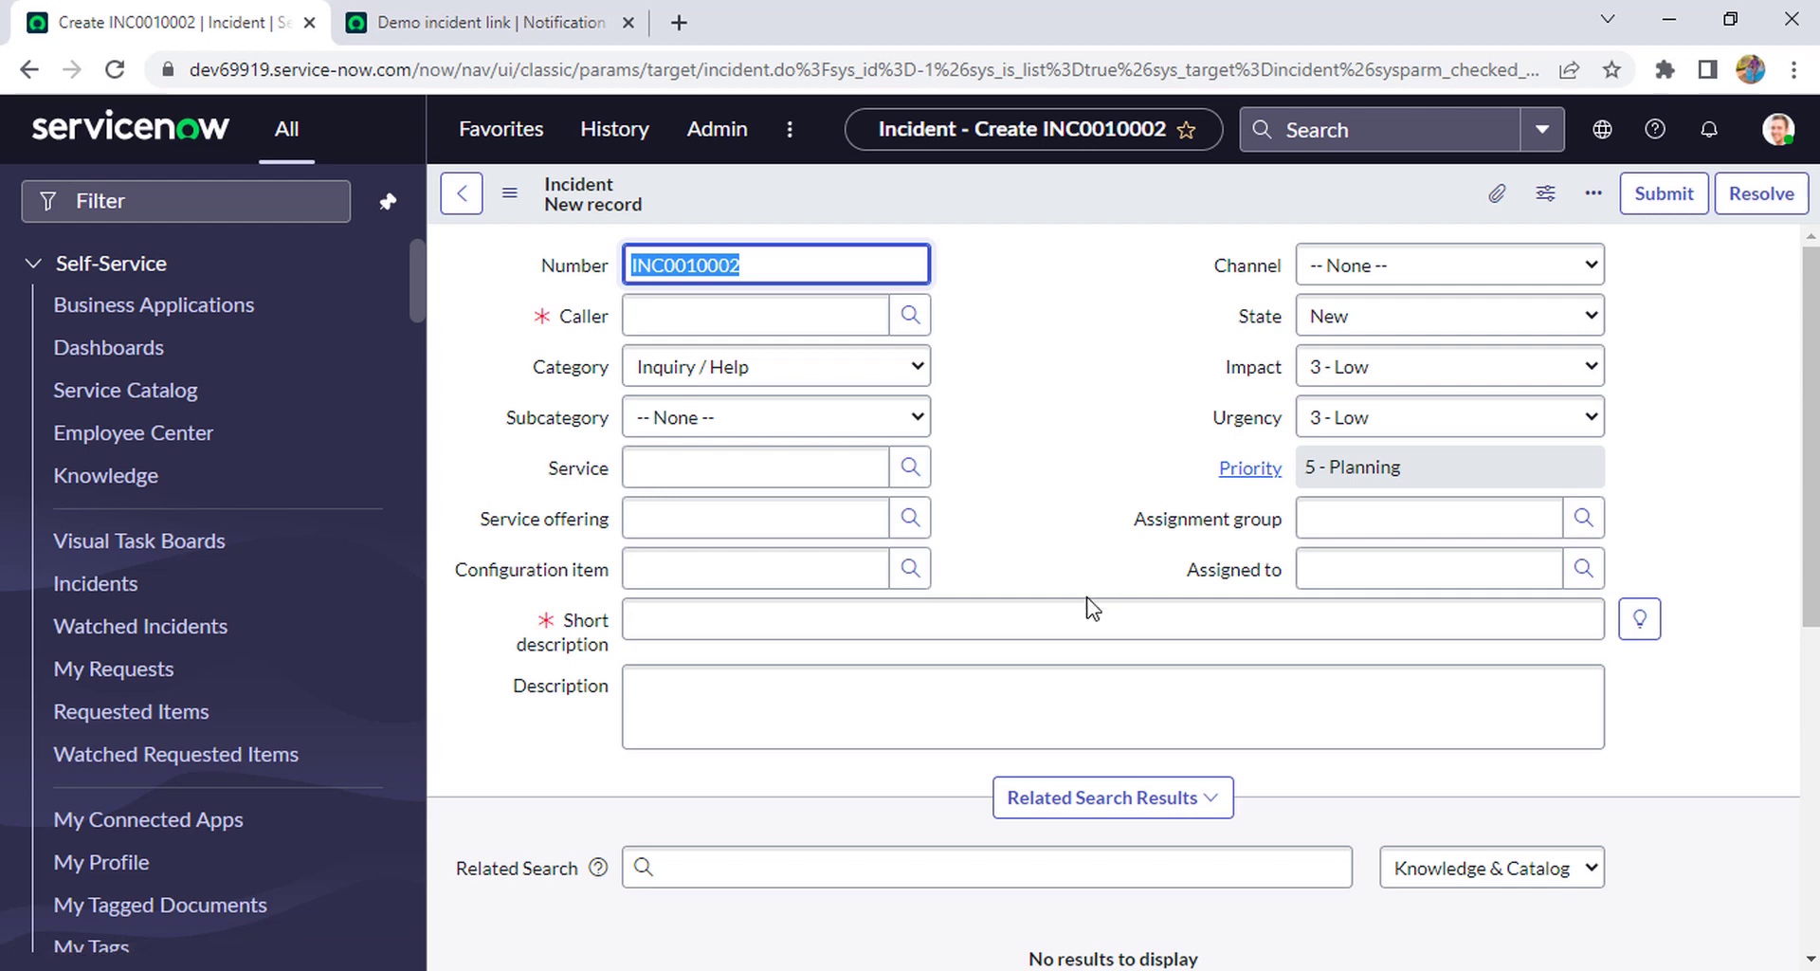
{"action": "left_click", "coordinate": [801, 370]}
{"action": "left_click", "coordinate": [784, 320]}
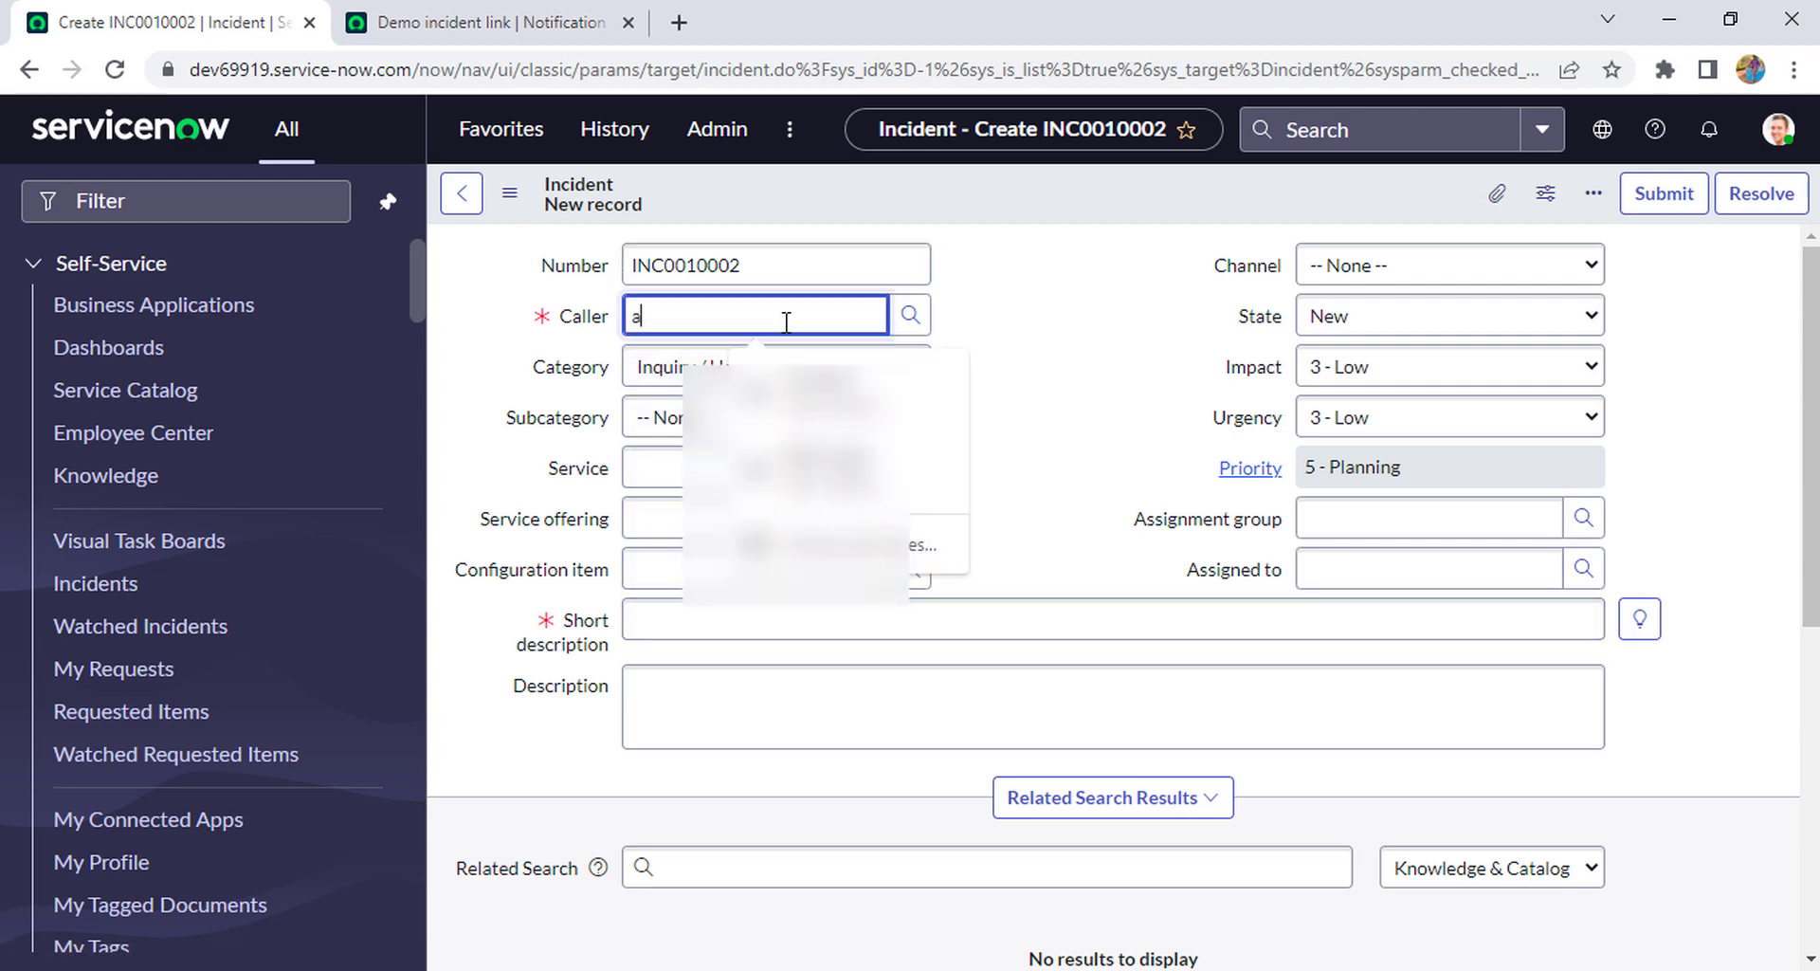
{"action": "type", "text": "av"}
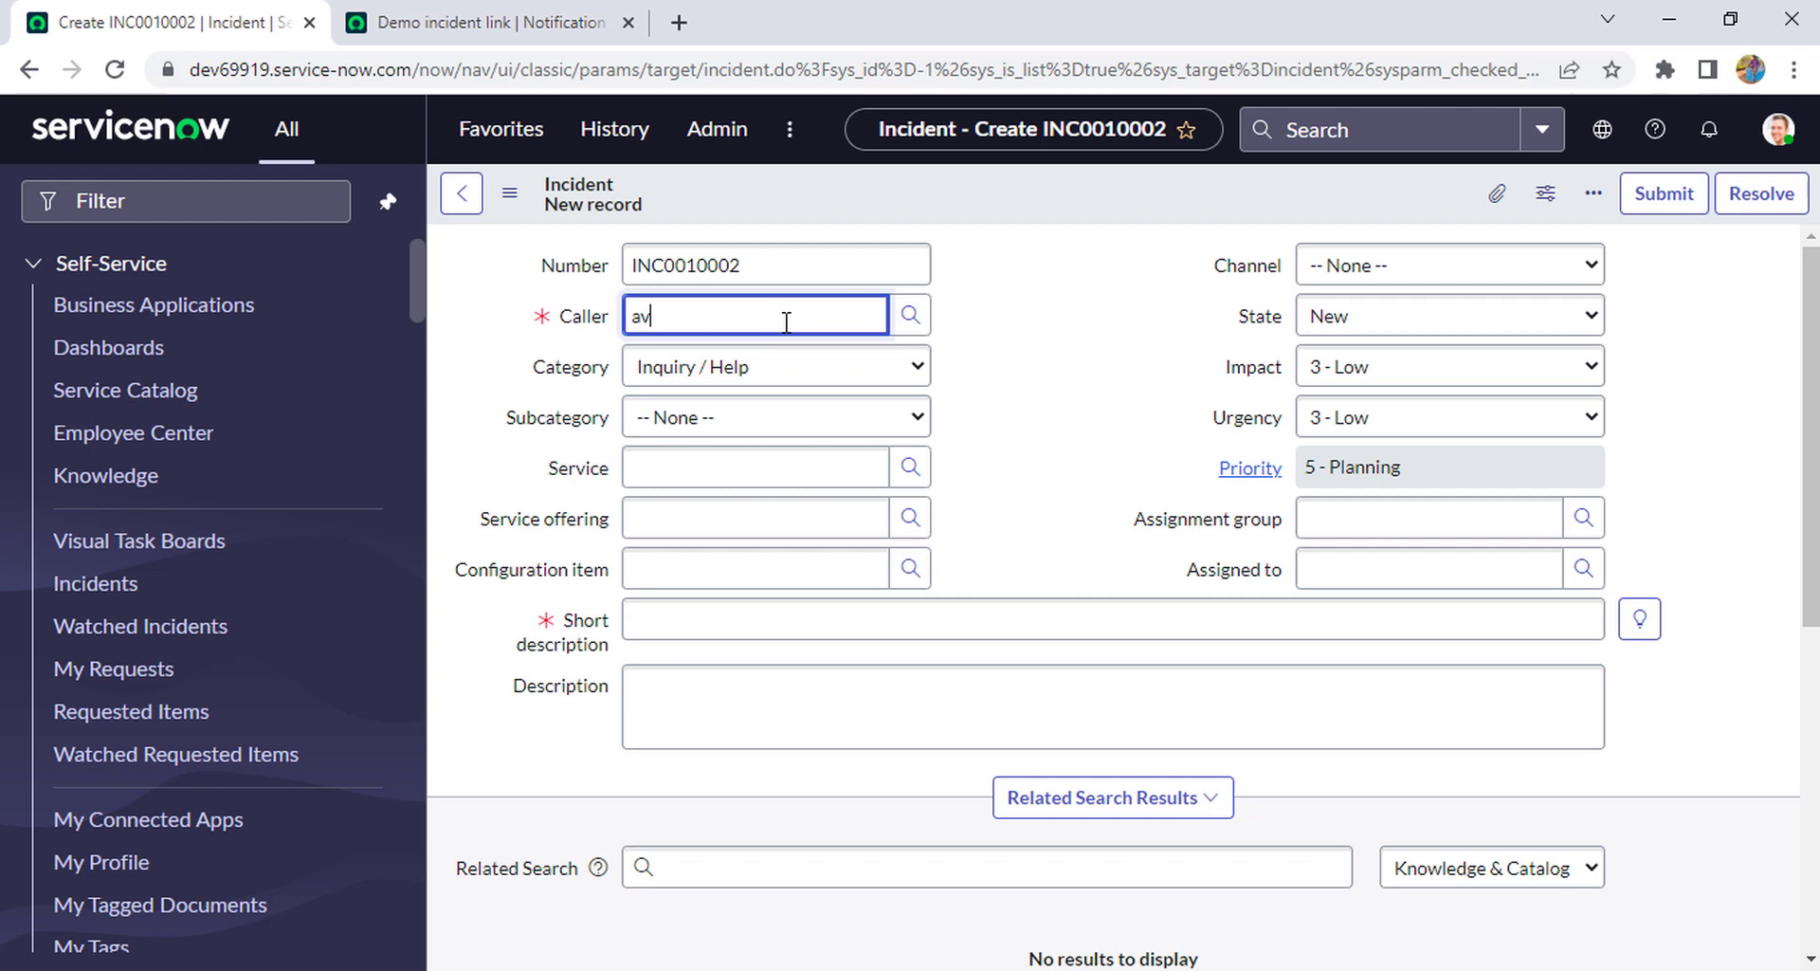
{"action": "key", "text": "BackSpace"}
{"action": "key", "text": "BackSpace"}
{"action": "type", "text": "Abel"}
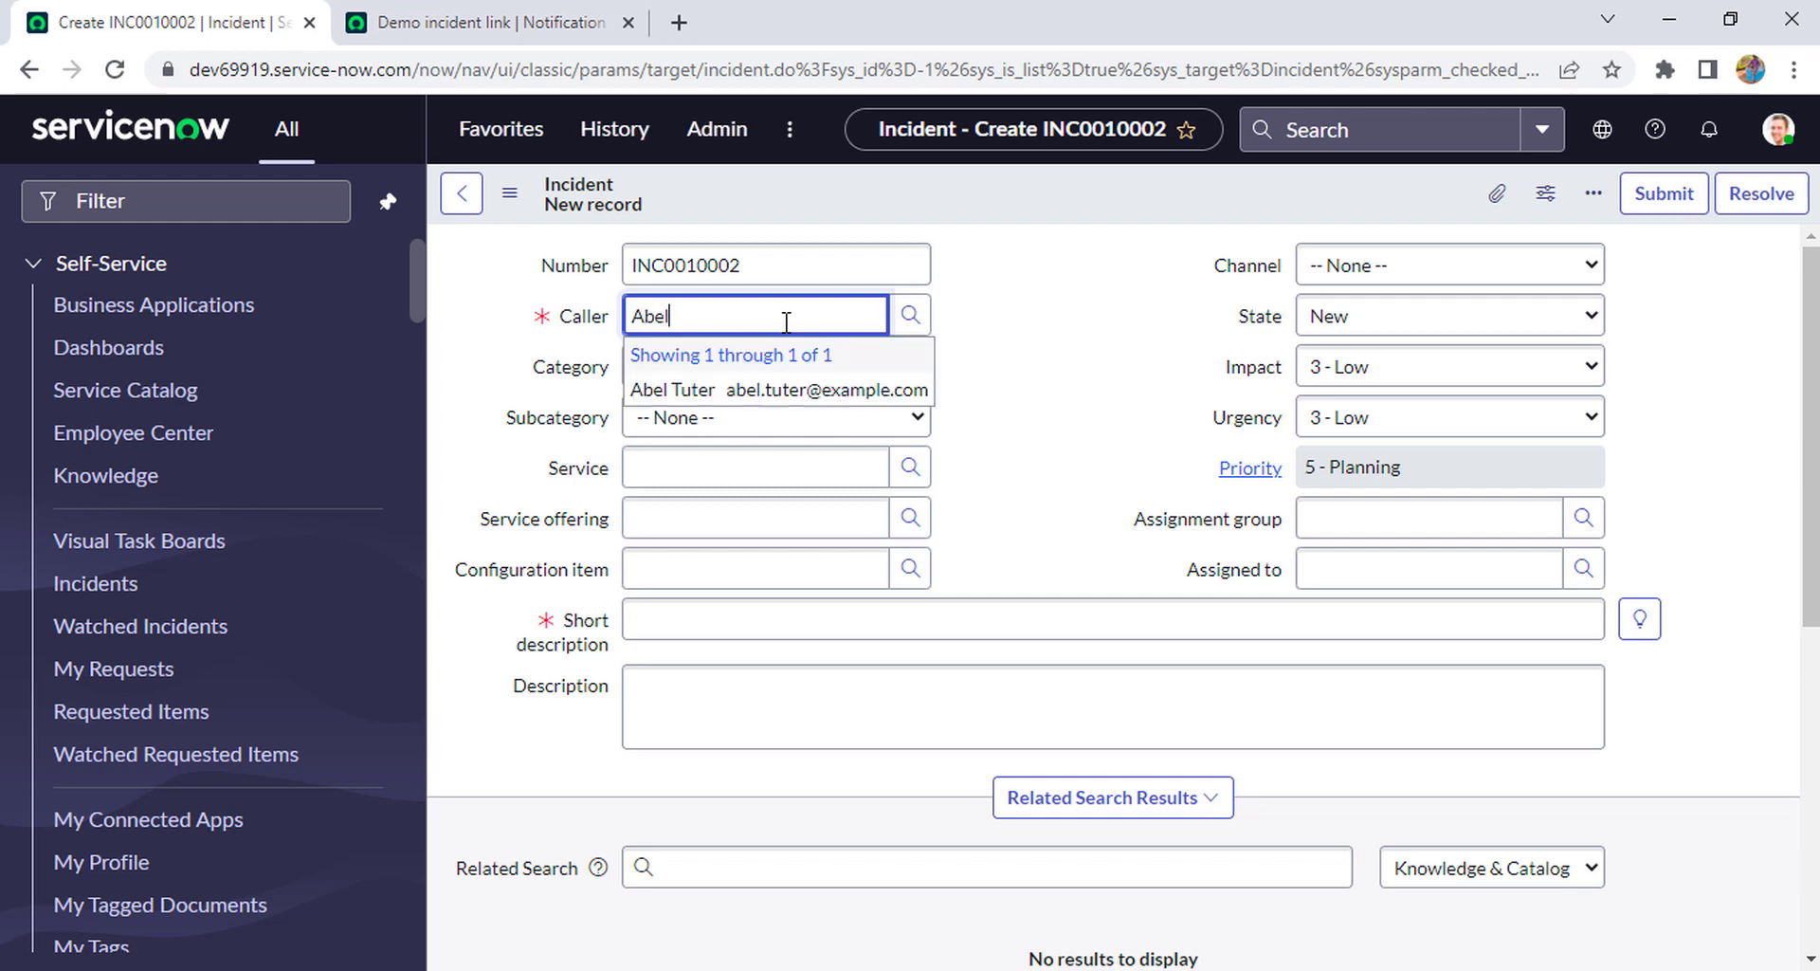
{"action": "left_click", "coordinate": [765, 394]}
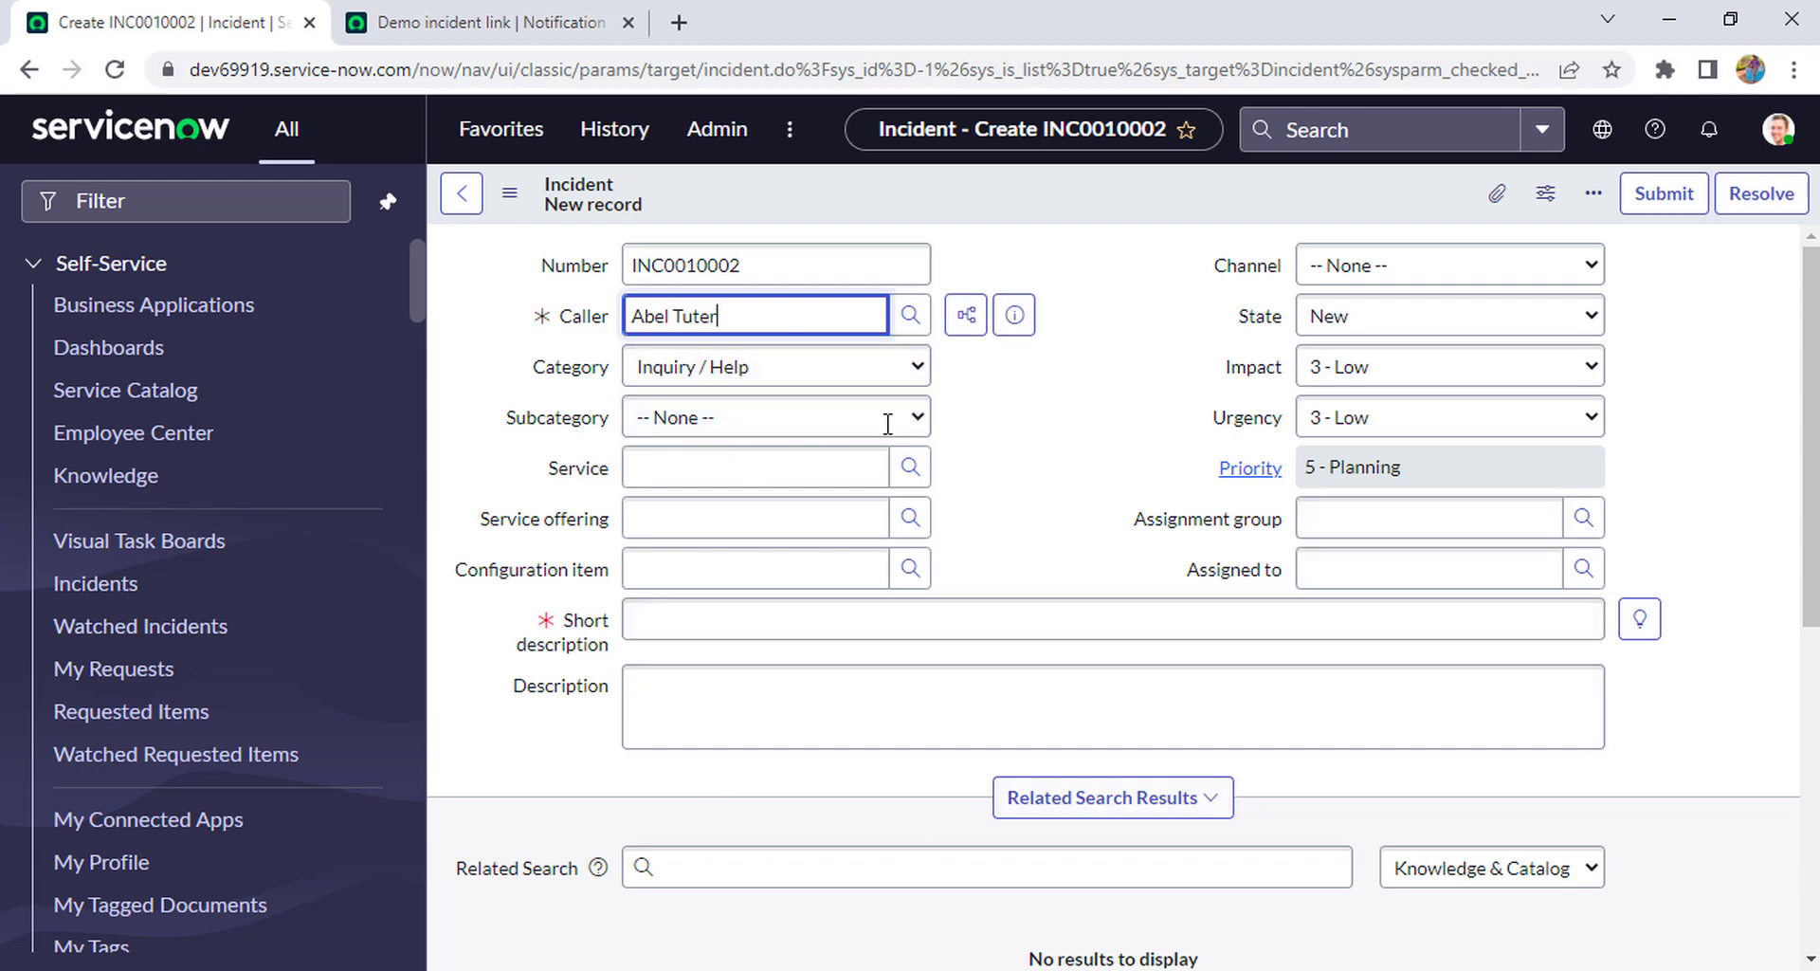
- Set the incident's short description to "test short description"
{"action": "left_click", "coordinate": [784, 619]}
{"action": "type", "text": "testing"}
{"action": "key", "text": "BackSpace"}
{"action": "key", "text": "BackSpace"}
{"action": "type", "text": "shot"}
{"action": "type", "text": "t es"}
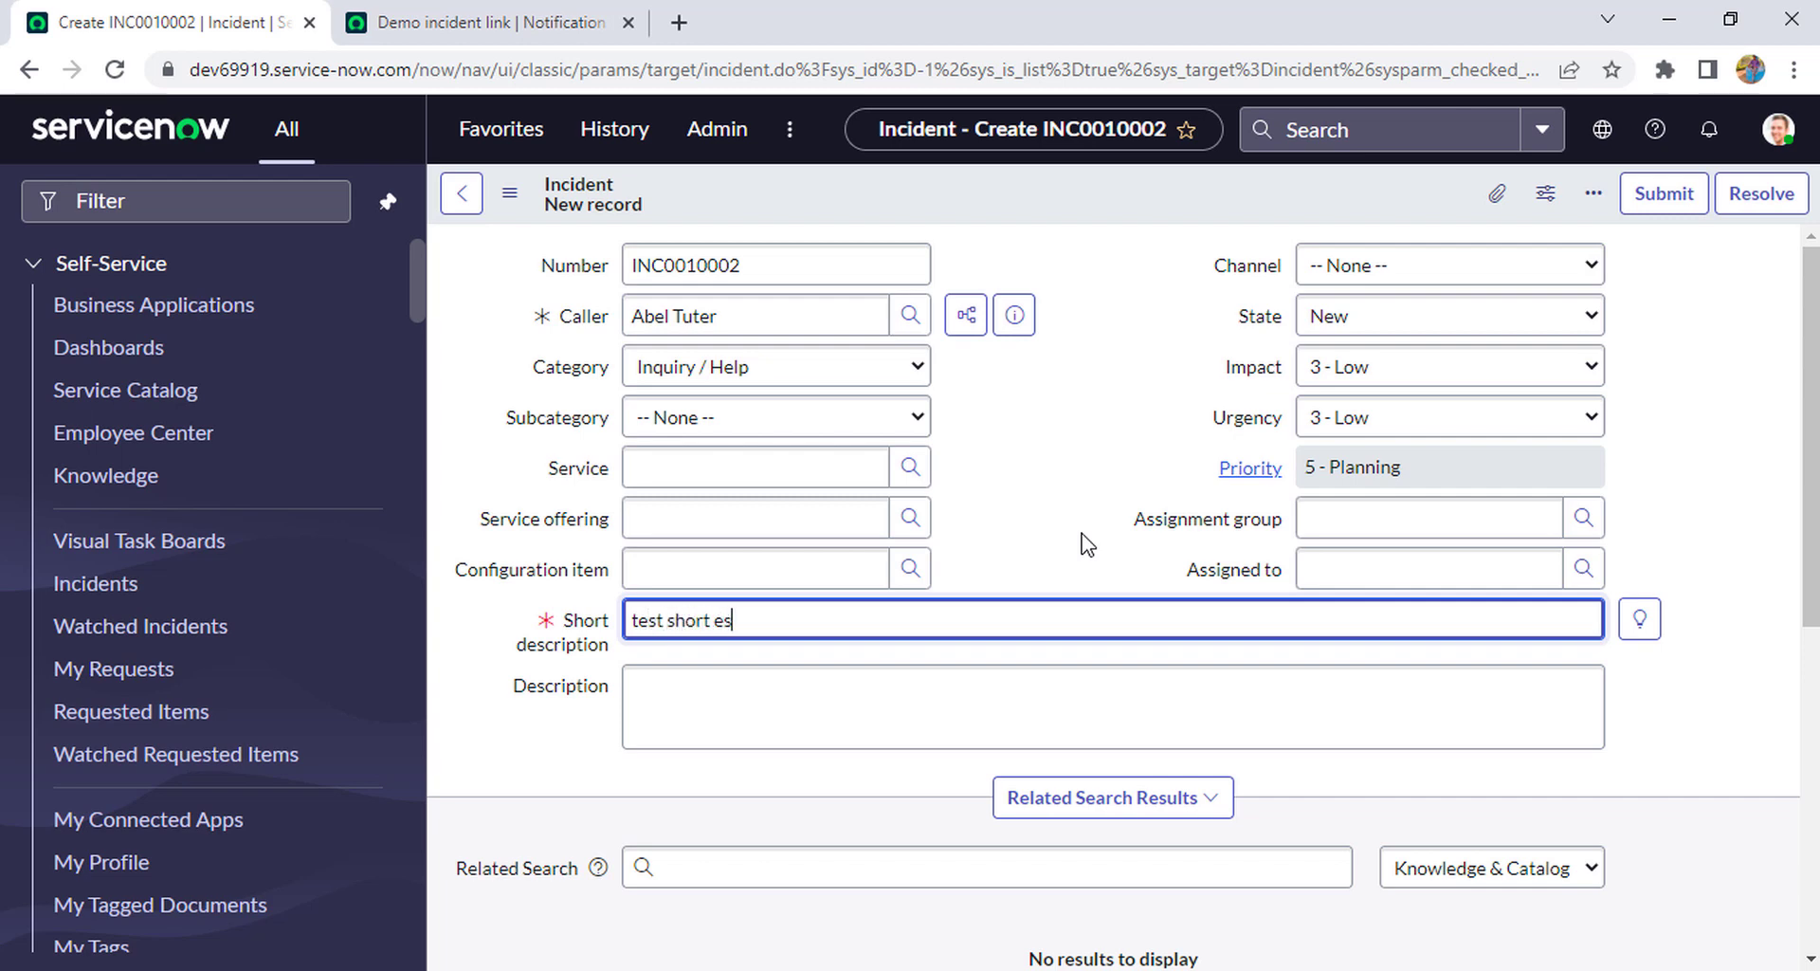
{"action": "key", "text": "BackSpace"}
{"action": "type", "text": "desciption"}
{"action": "key", "text": "BackSpace"}
{"action": "key", "text": "BackSpace"}
{"action": "key", "text": "BackSpace"}
{"action": "key", "text": "BackSpace"}
{"action": "key", "text": "BackSpace"}
{"action": "type", "text": "ription"}
- Enter "testing description" as the incident's description and save the record without leaving the form
{"action": "left_click", "coordinate": [842, 692]}
{"action": "type", "text": "testing desc"}
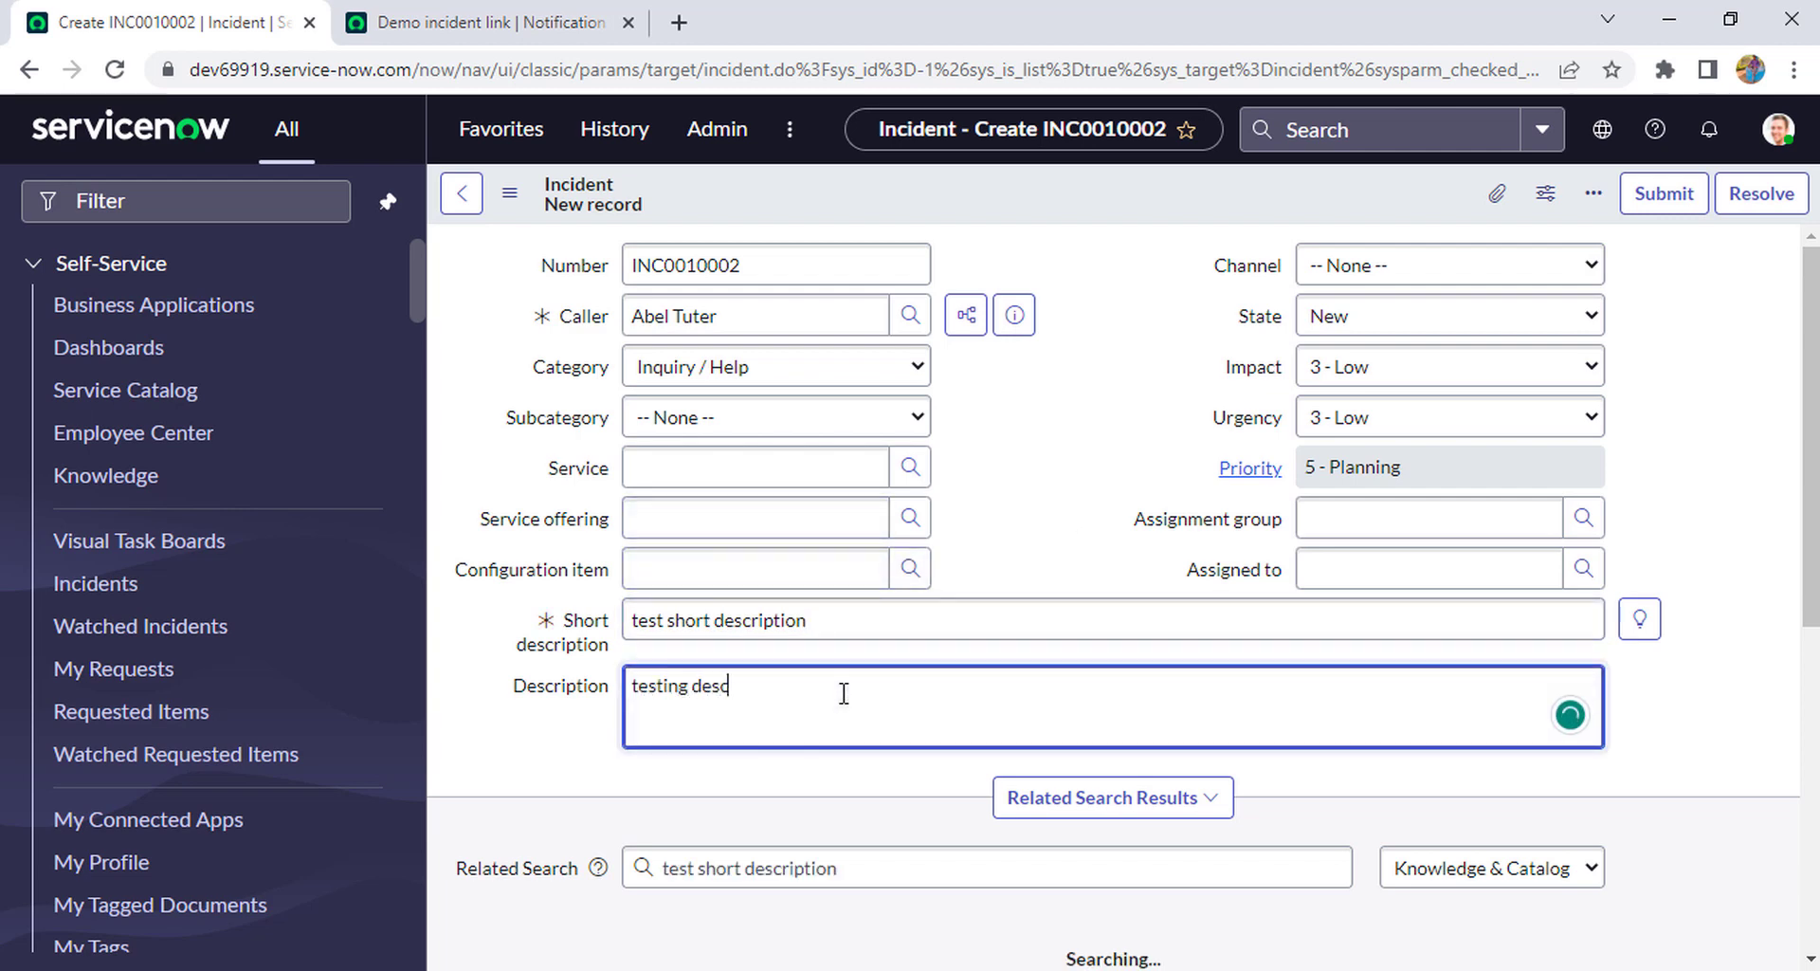
{"action": "type", "text": "ription"}
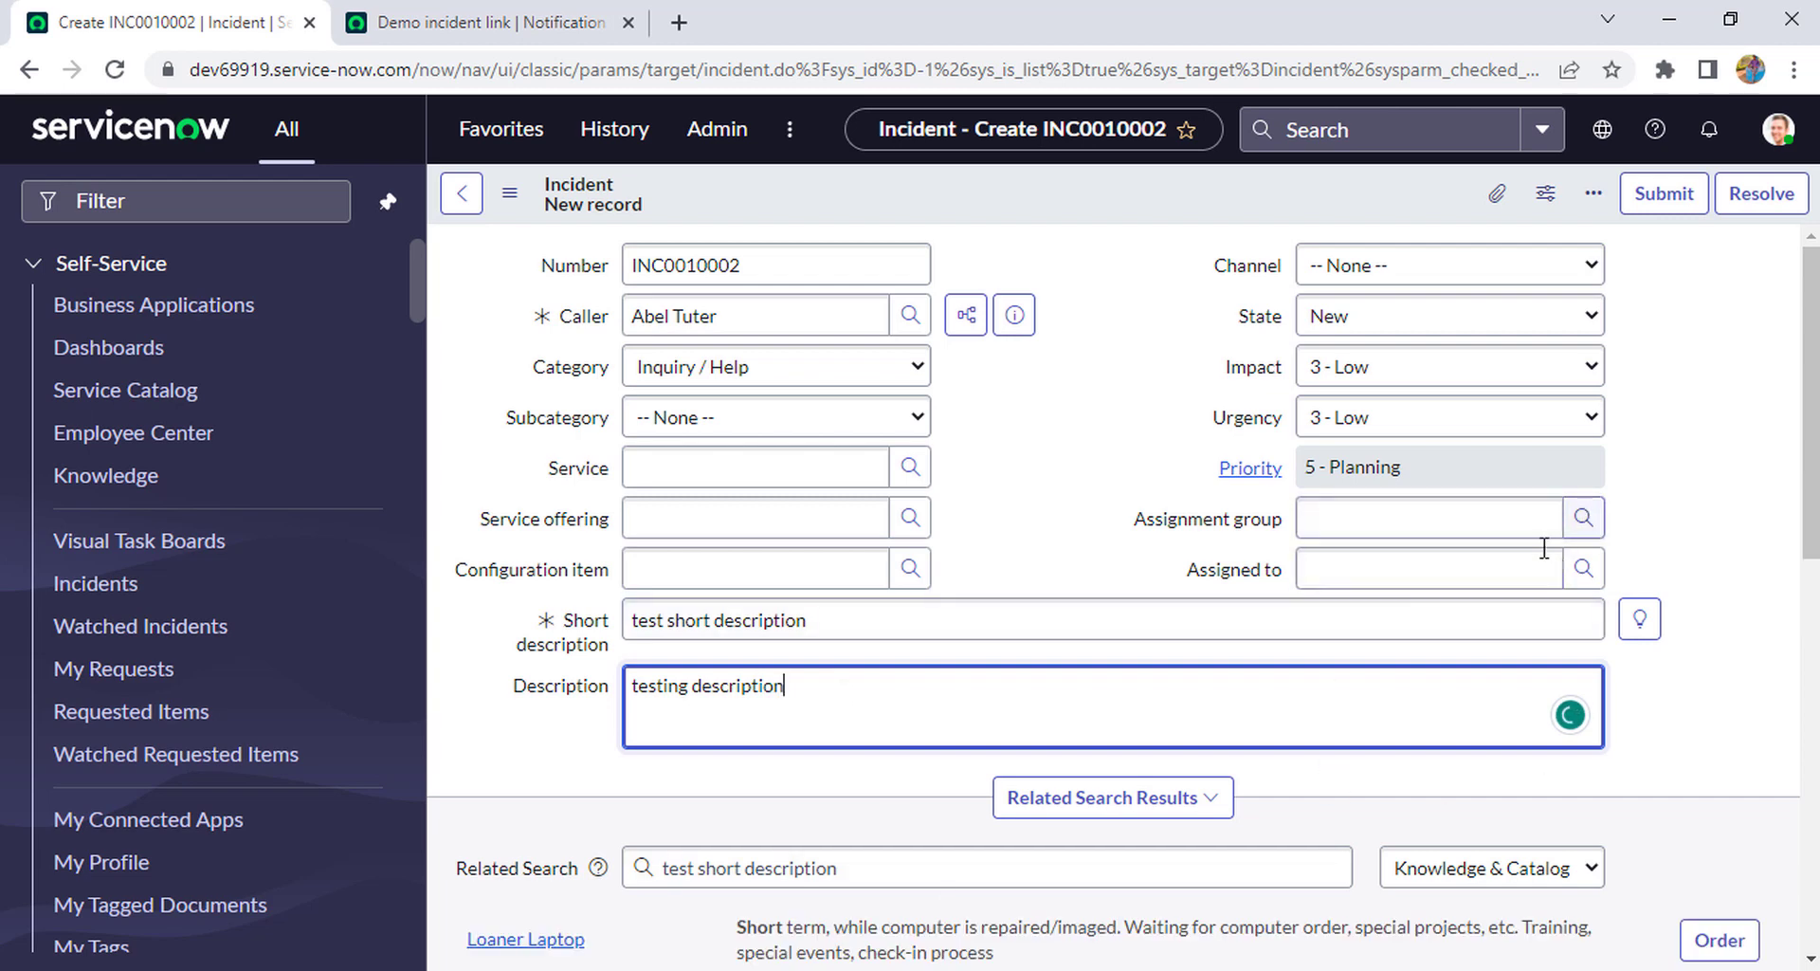
{"action": "right_click", "coordinate": [1157, 184]}
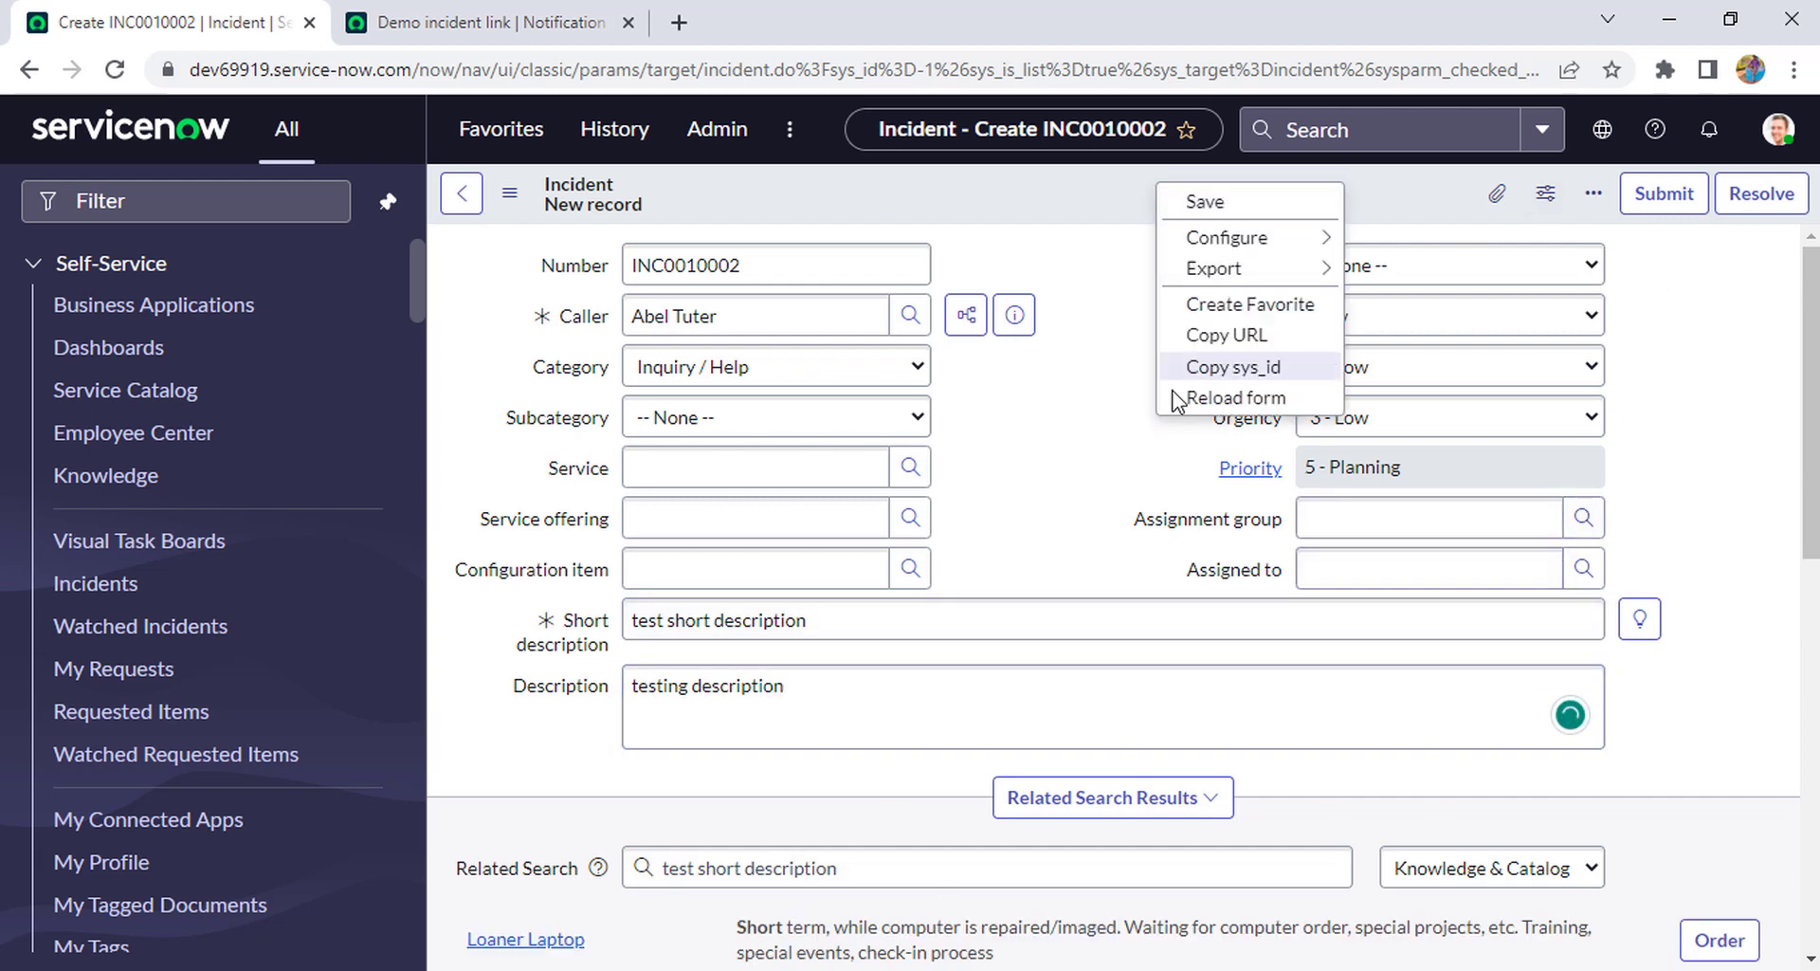
{"action": "left_click", "coordinate": [1249, 204]}
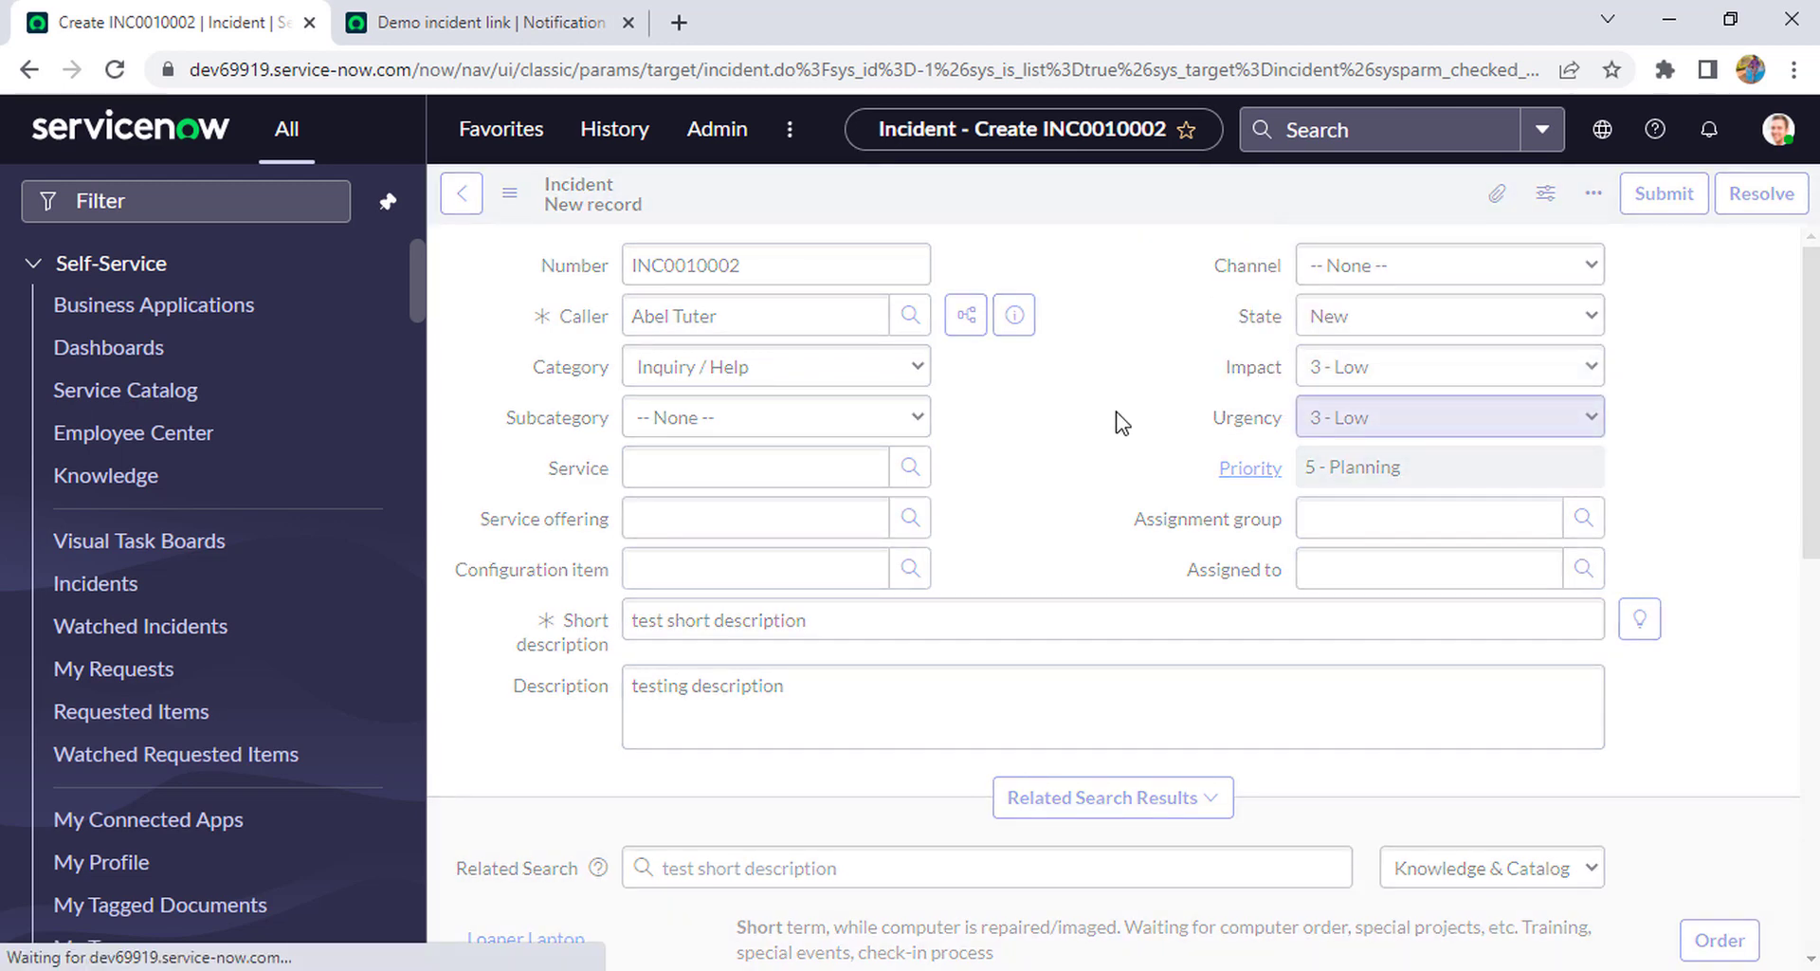
- Duplicate the incident's browser tab and open the Emails table there with sys_email.list
{"action": "right_click", "coordinate": [194, 17]}
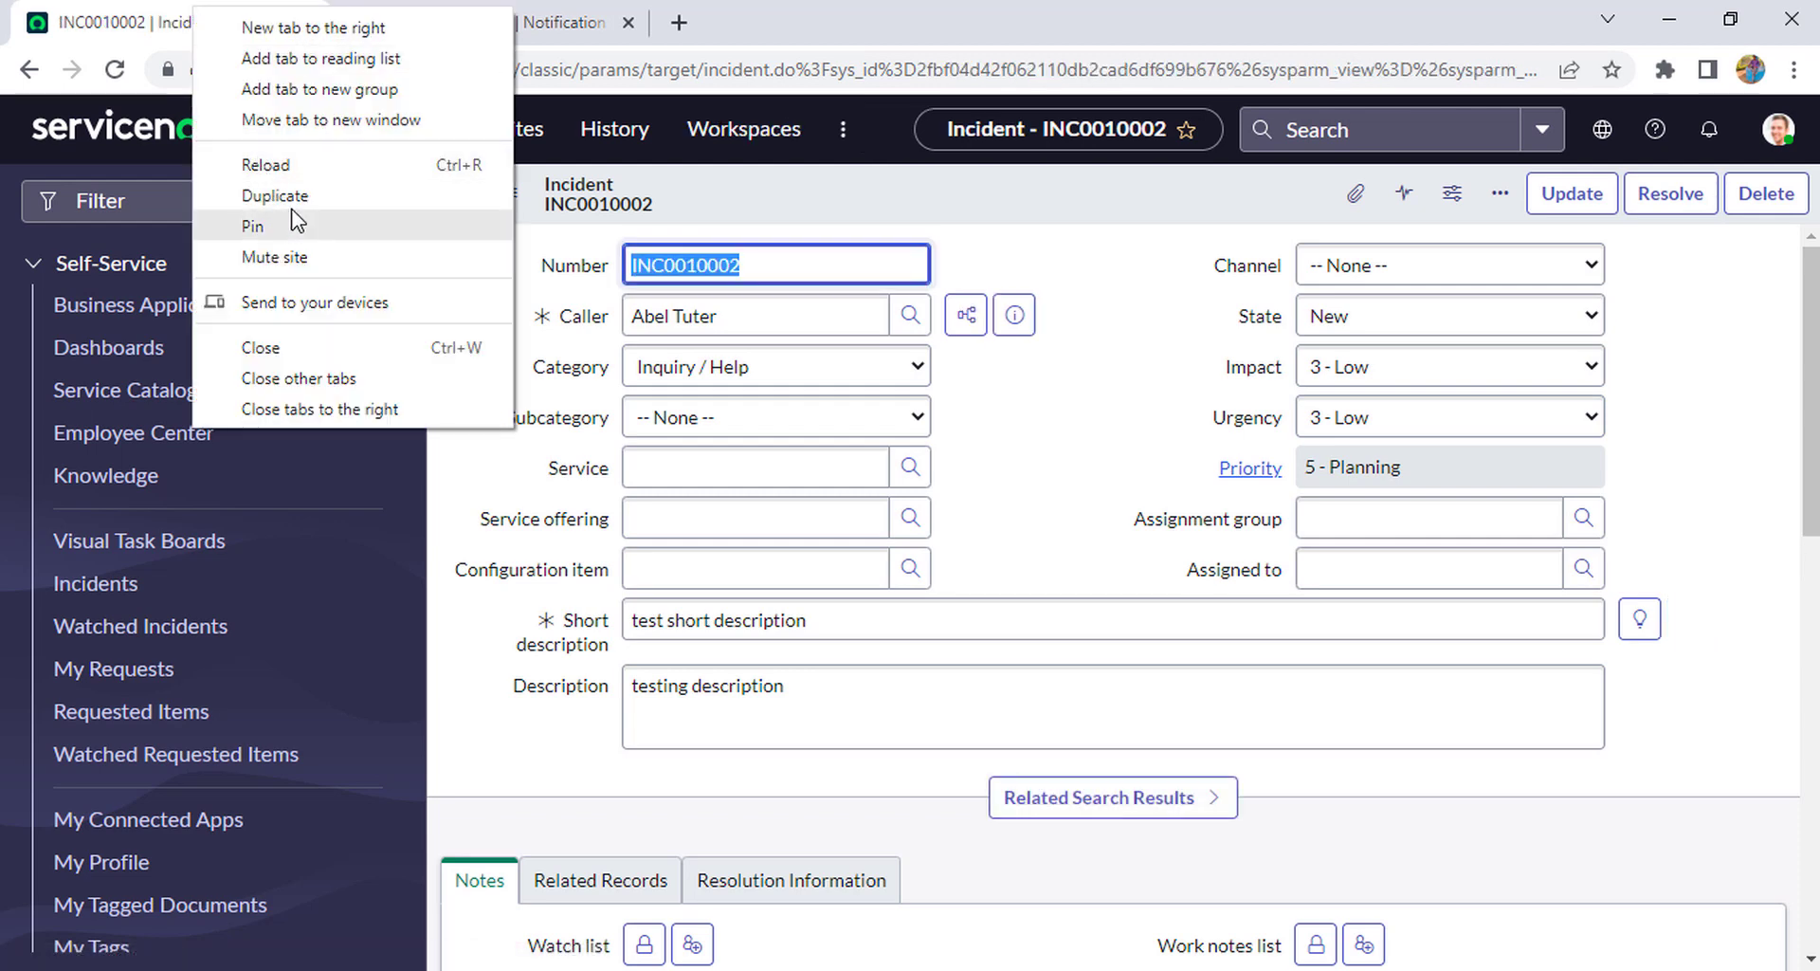
{"action": "key", "text": "Escape"}
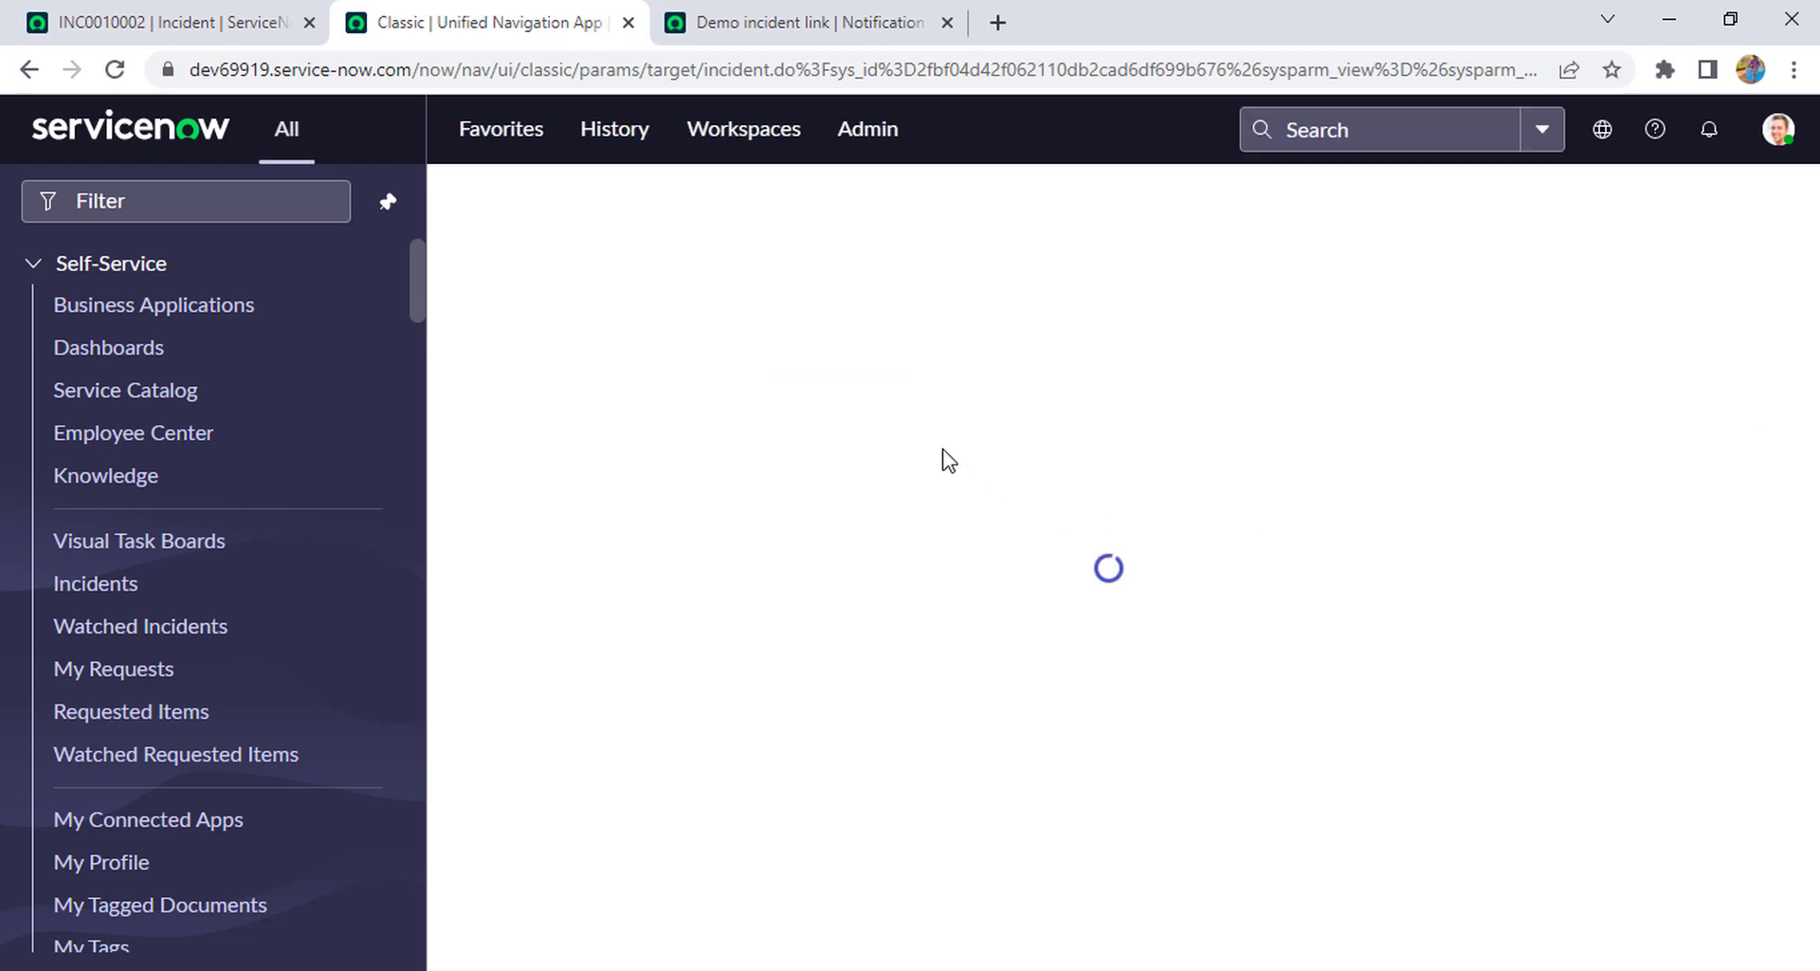
{"action": "left_click", "coordinate": [169, 214]}
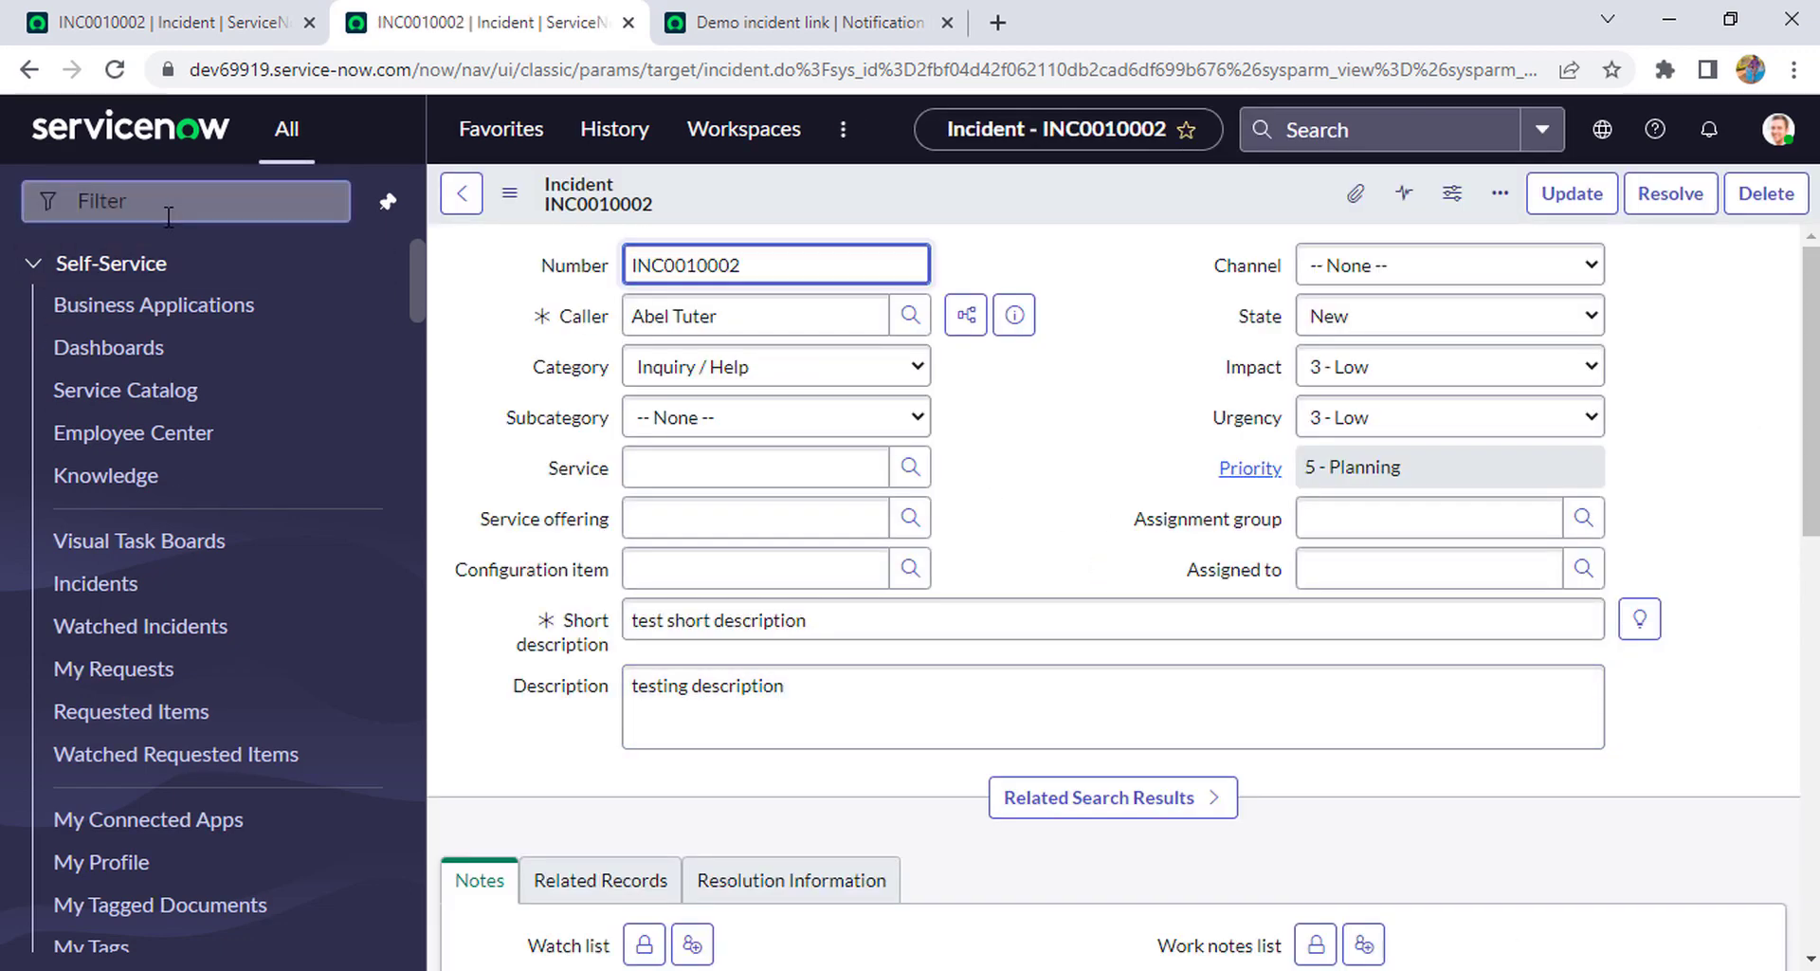
{"action": "type", "text": "sys_email"}
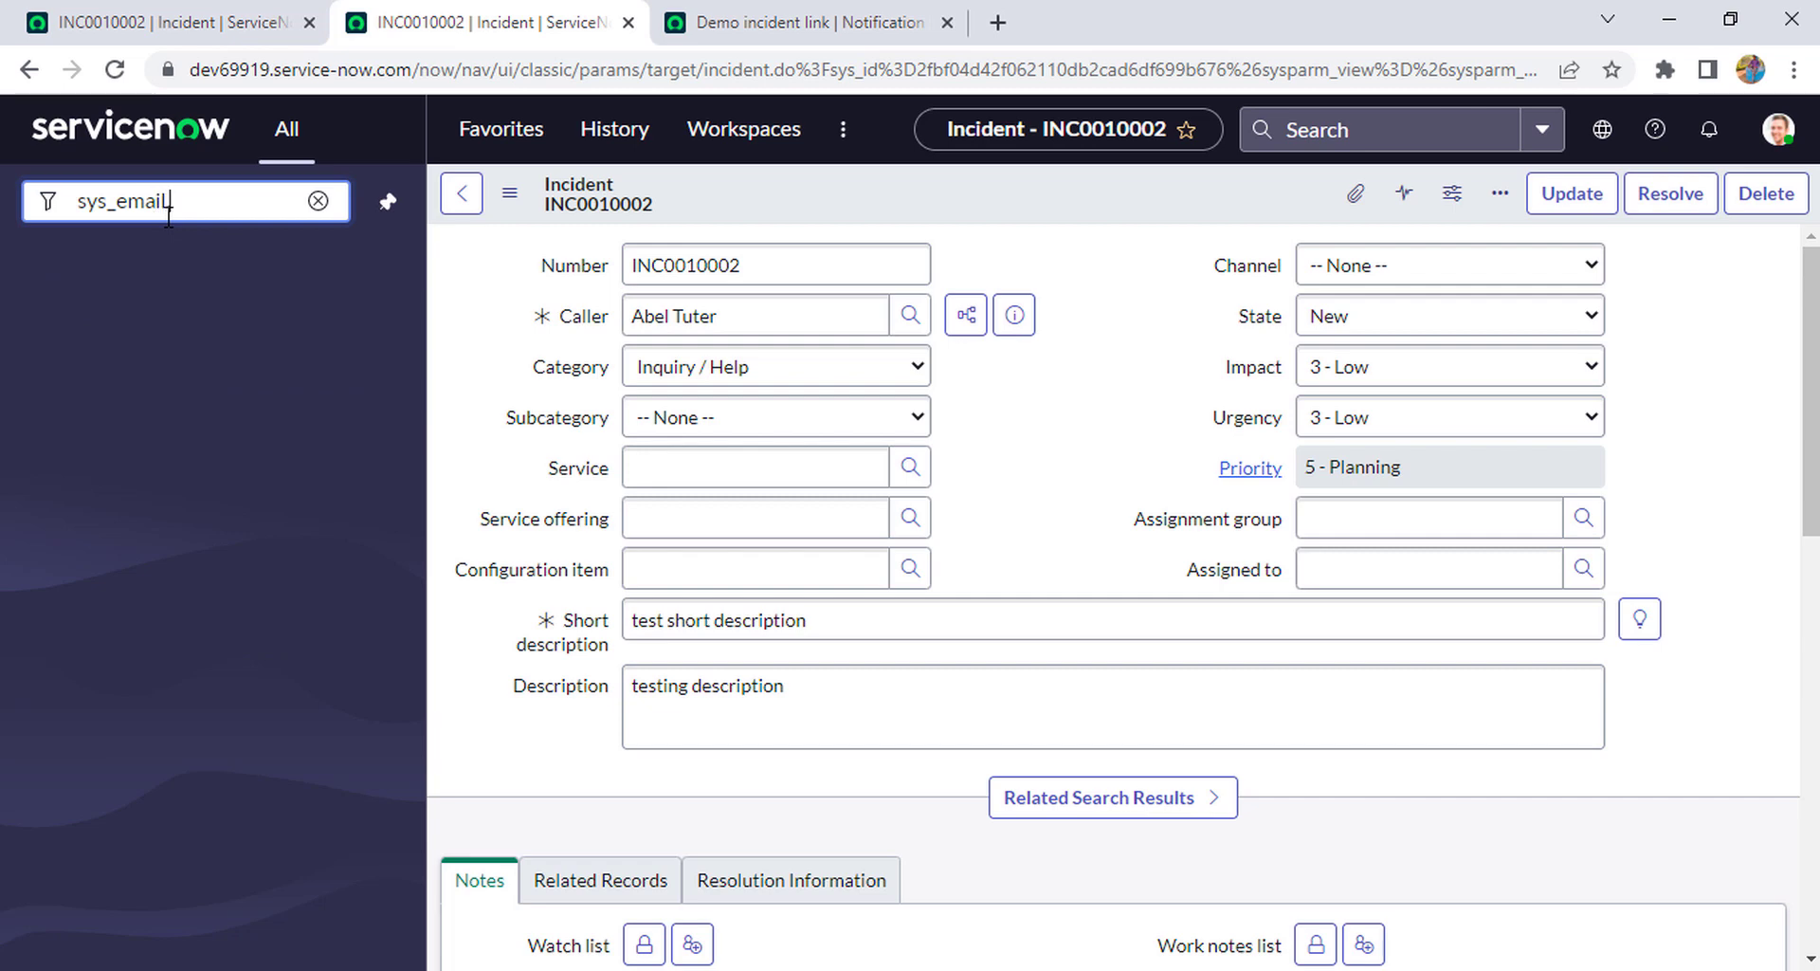
{"action": "type", "text": ".list"}
{"action": "key", "text": "Return"}
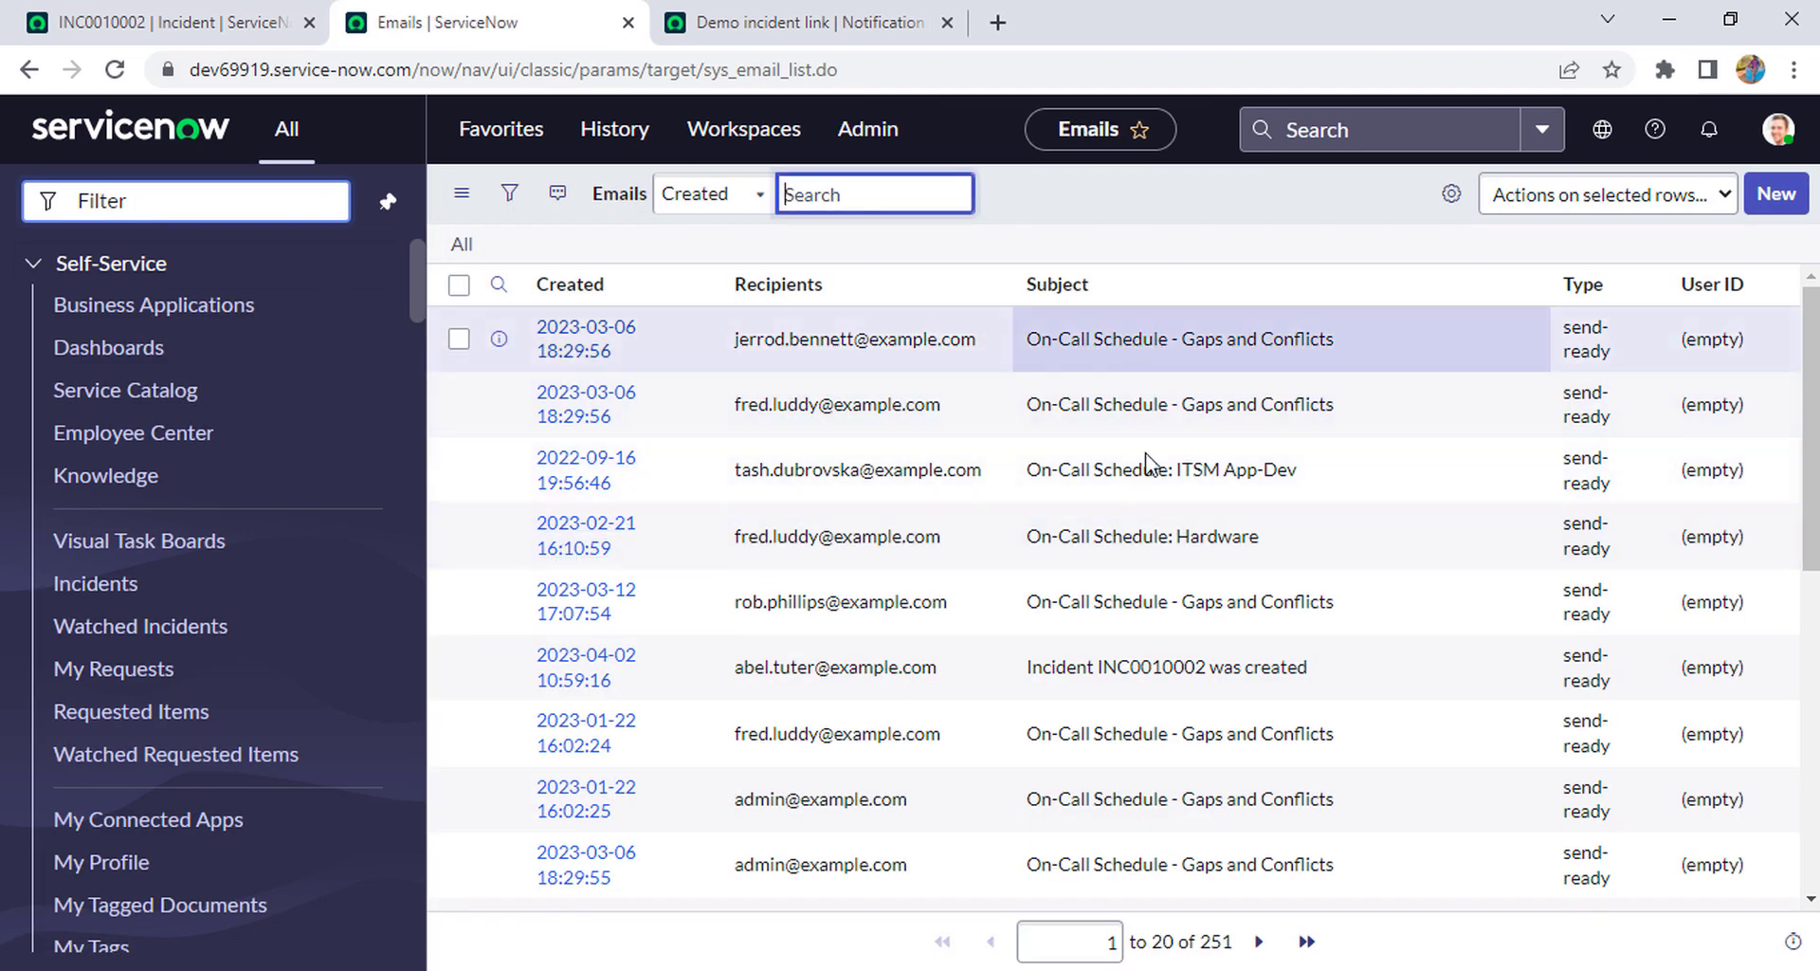
- Copy the subject "Demo of incident record link" from the notification record and return to the Emails list
{"action": "left_click", "coordinate": [797, 22]}
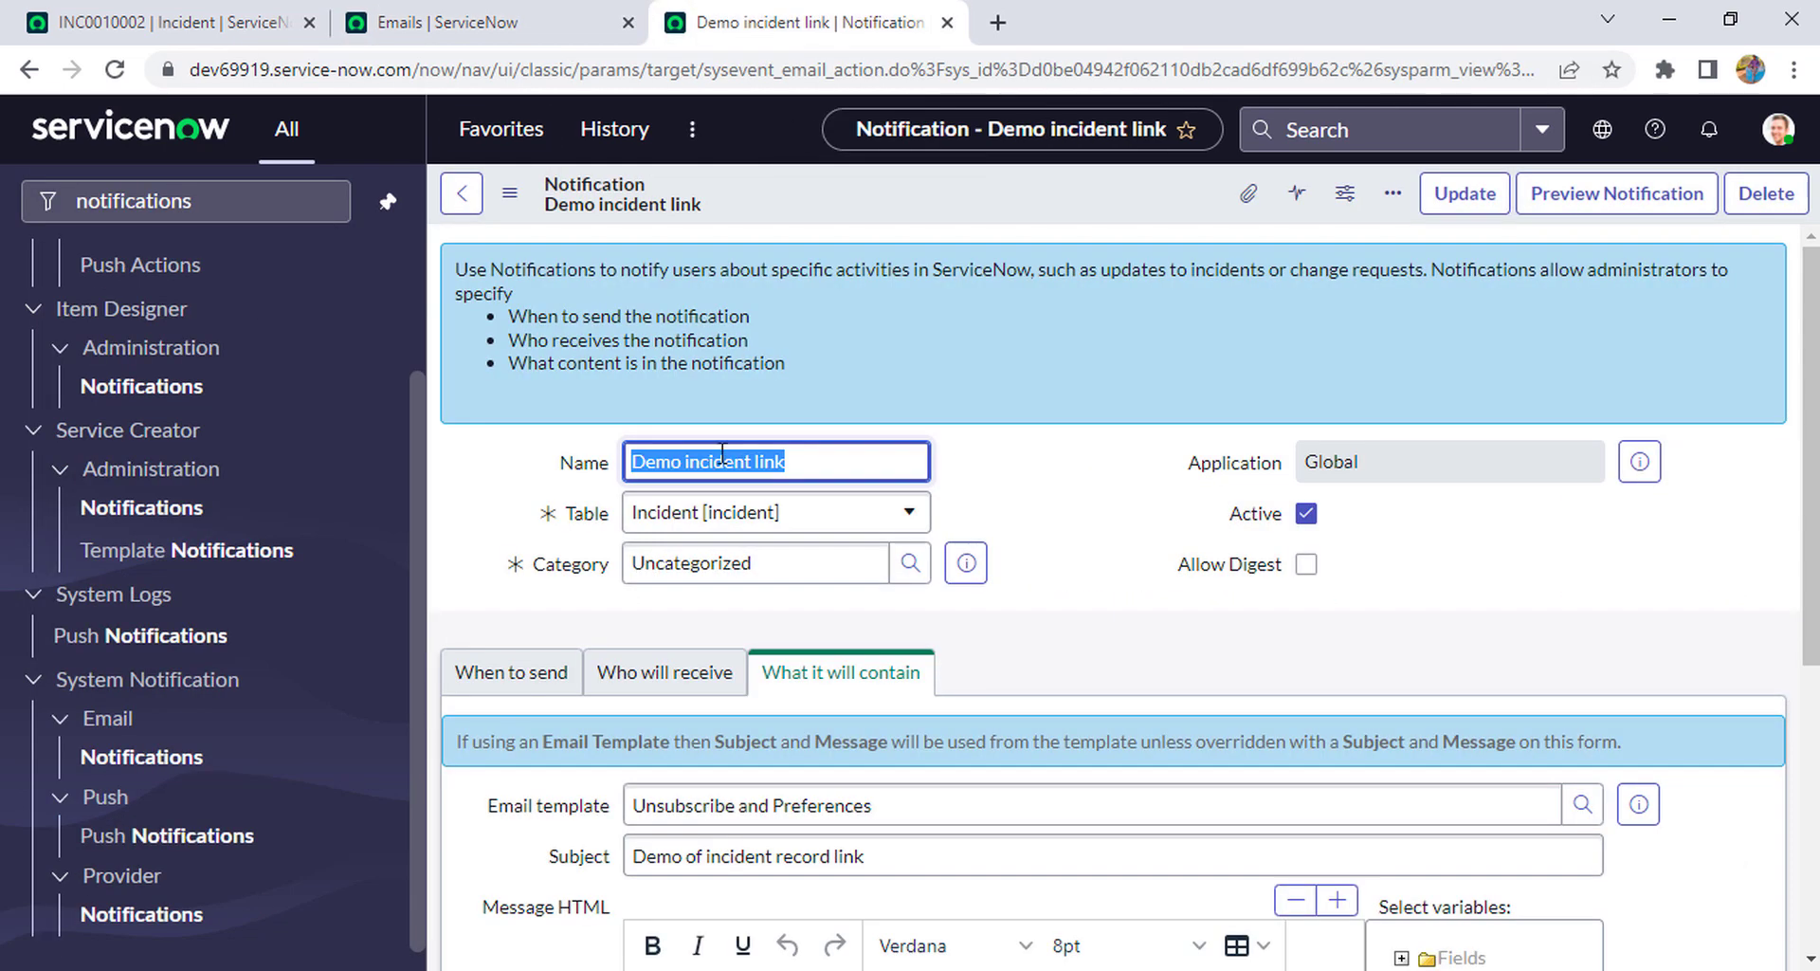
{"action": "scroll", "coordinate": [948, 606], "scroll_direction": "down", "scroll_amount": 3}
{"action": "left_click_drag", "start_coordinate": [910, 592], "coordinate": [631, 595]}
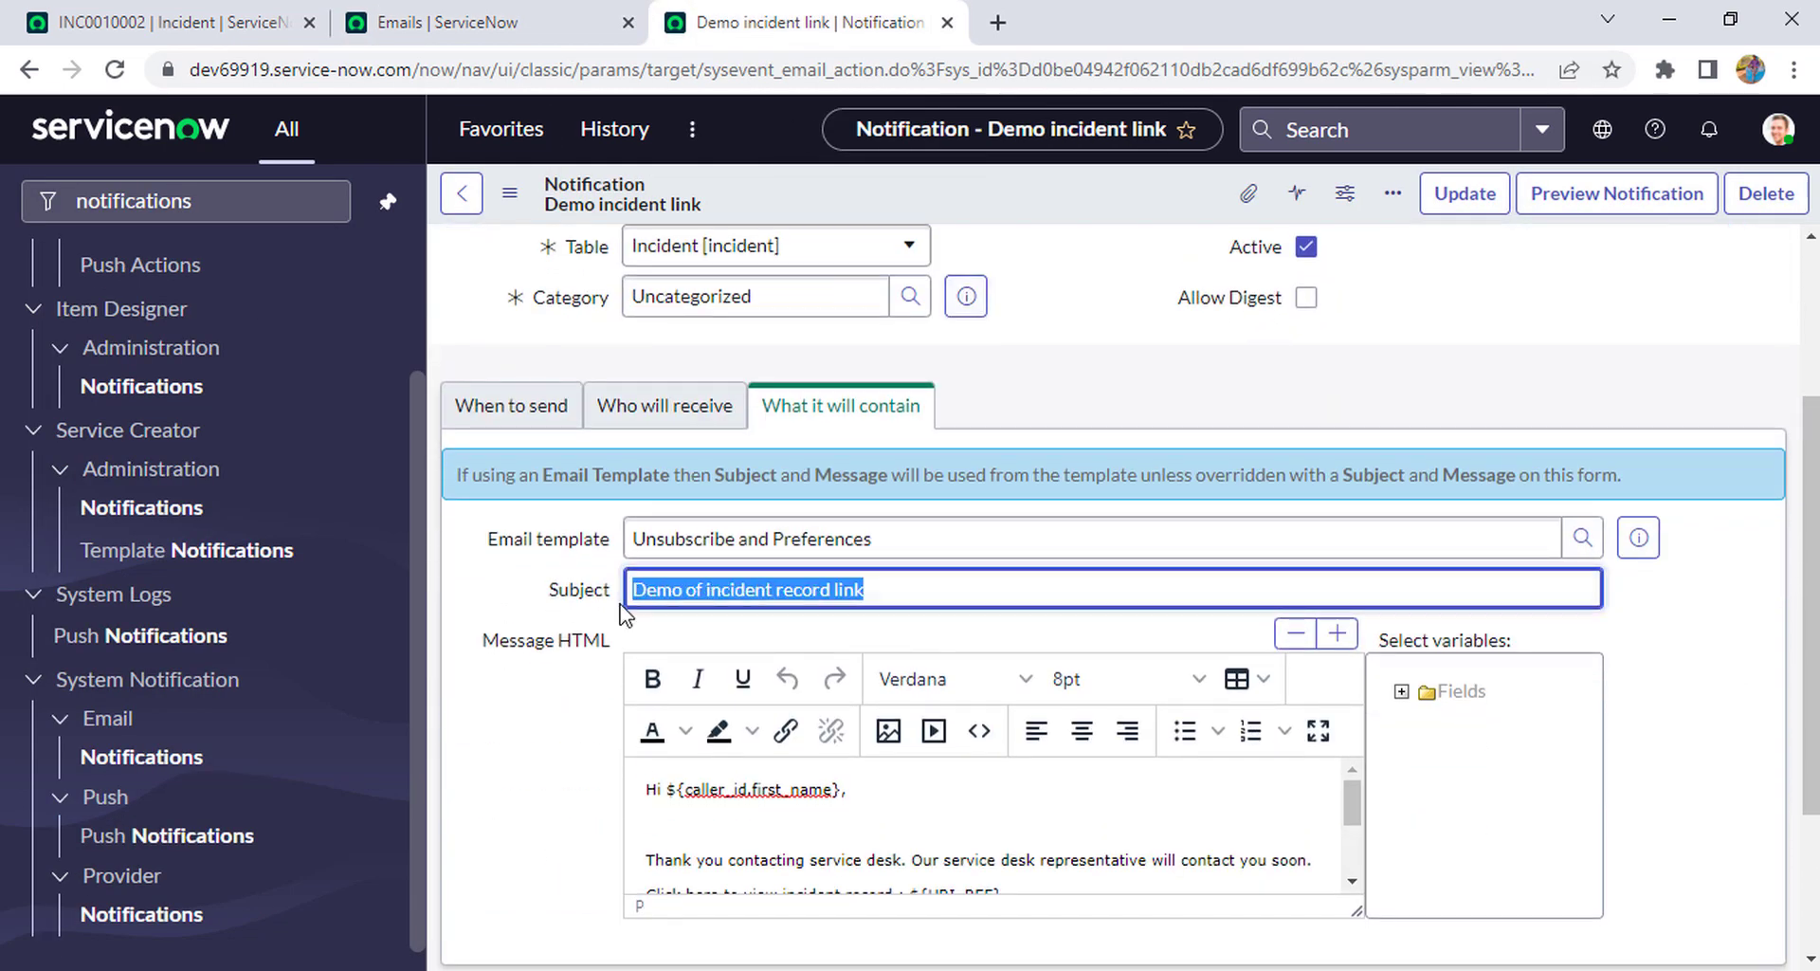
{"action": "left_click", "coordinate": [190, 22]}
{"action": "left_click", "coordinate": [427, 21]}
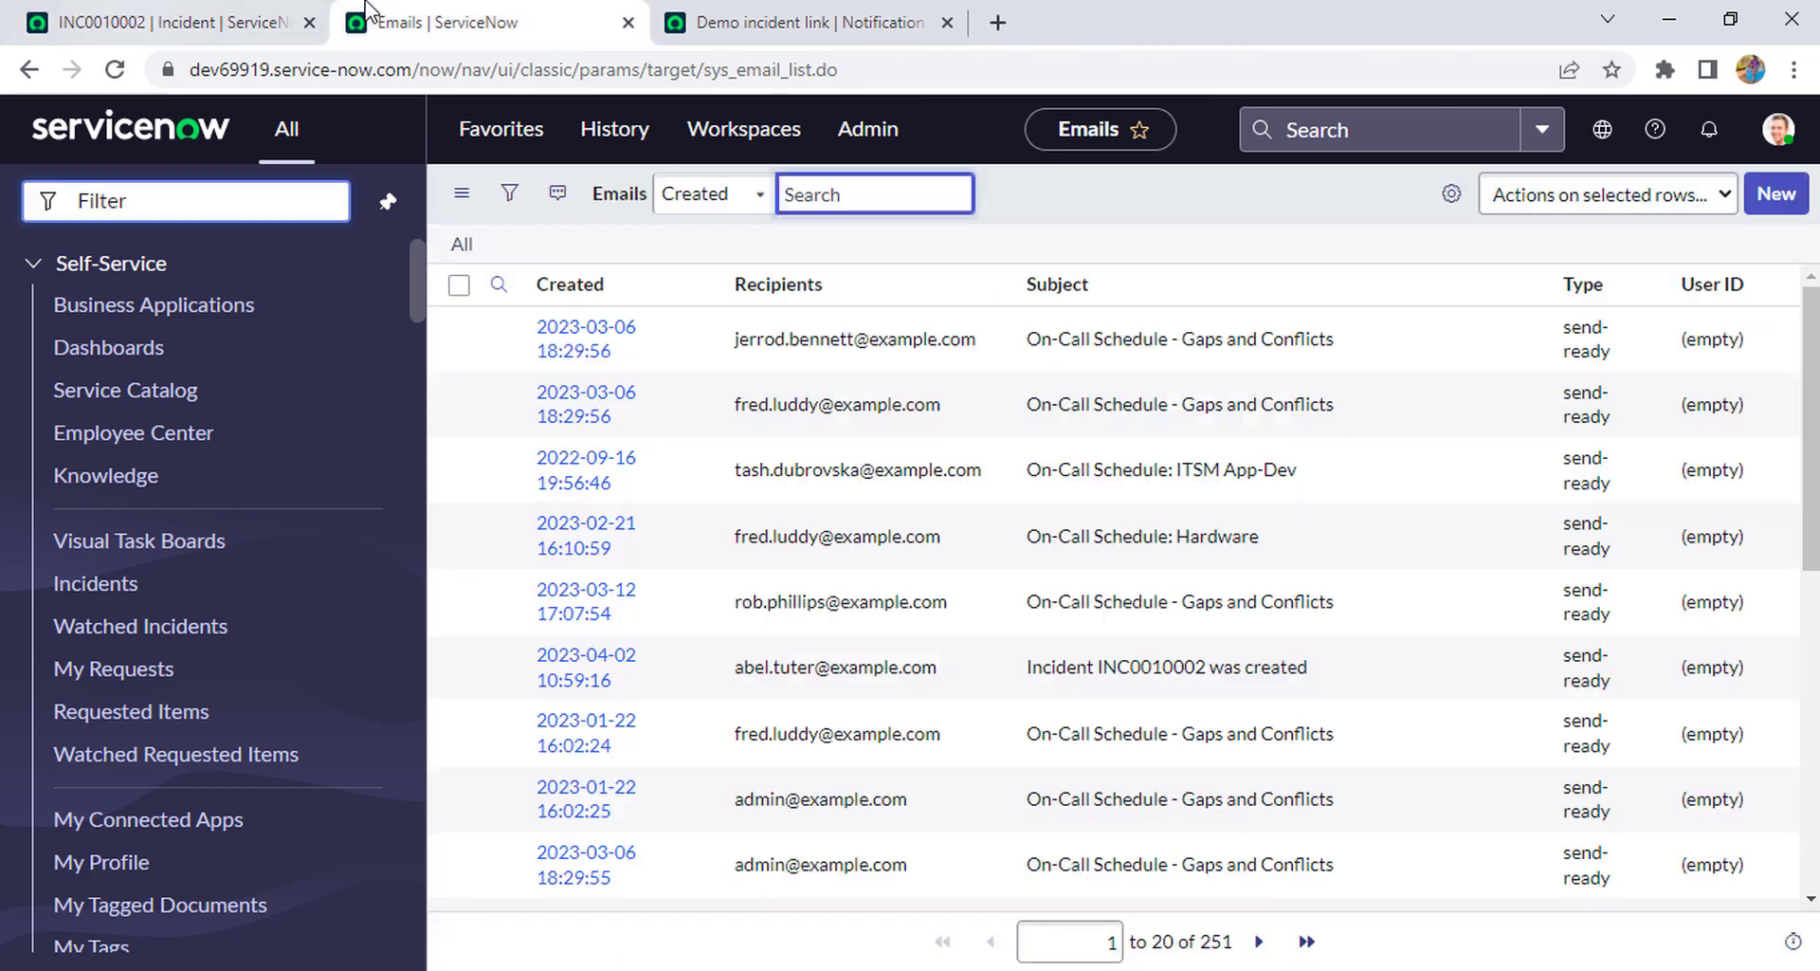
- Filter the Emails list by Subject starts with "Demo of incident record link"
{"action": "left_click", "coordinate": [509, 194]}
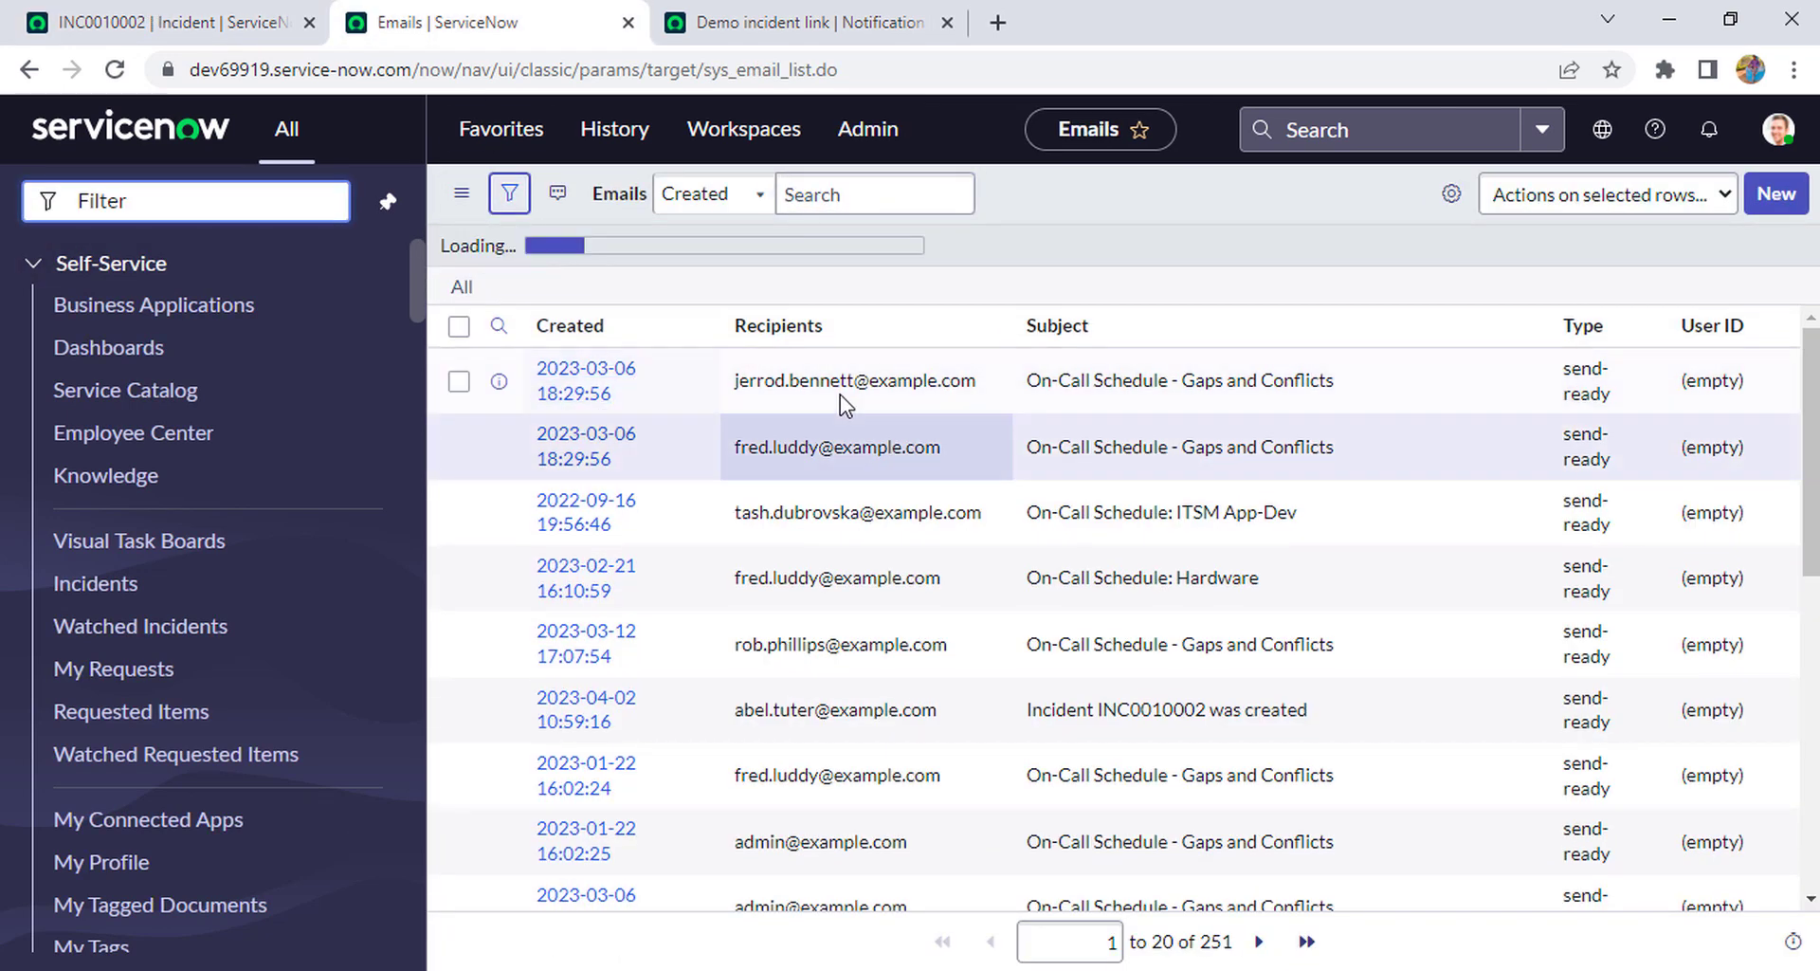
{"action": "left_click", "coordinate": [650, 321]}
{"action": "type", "text": "subj"}
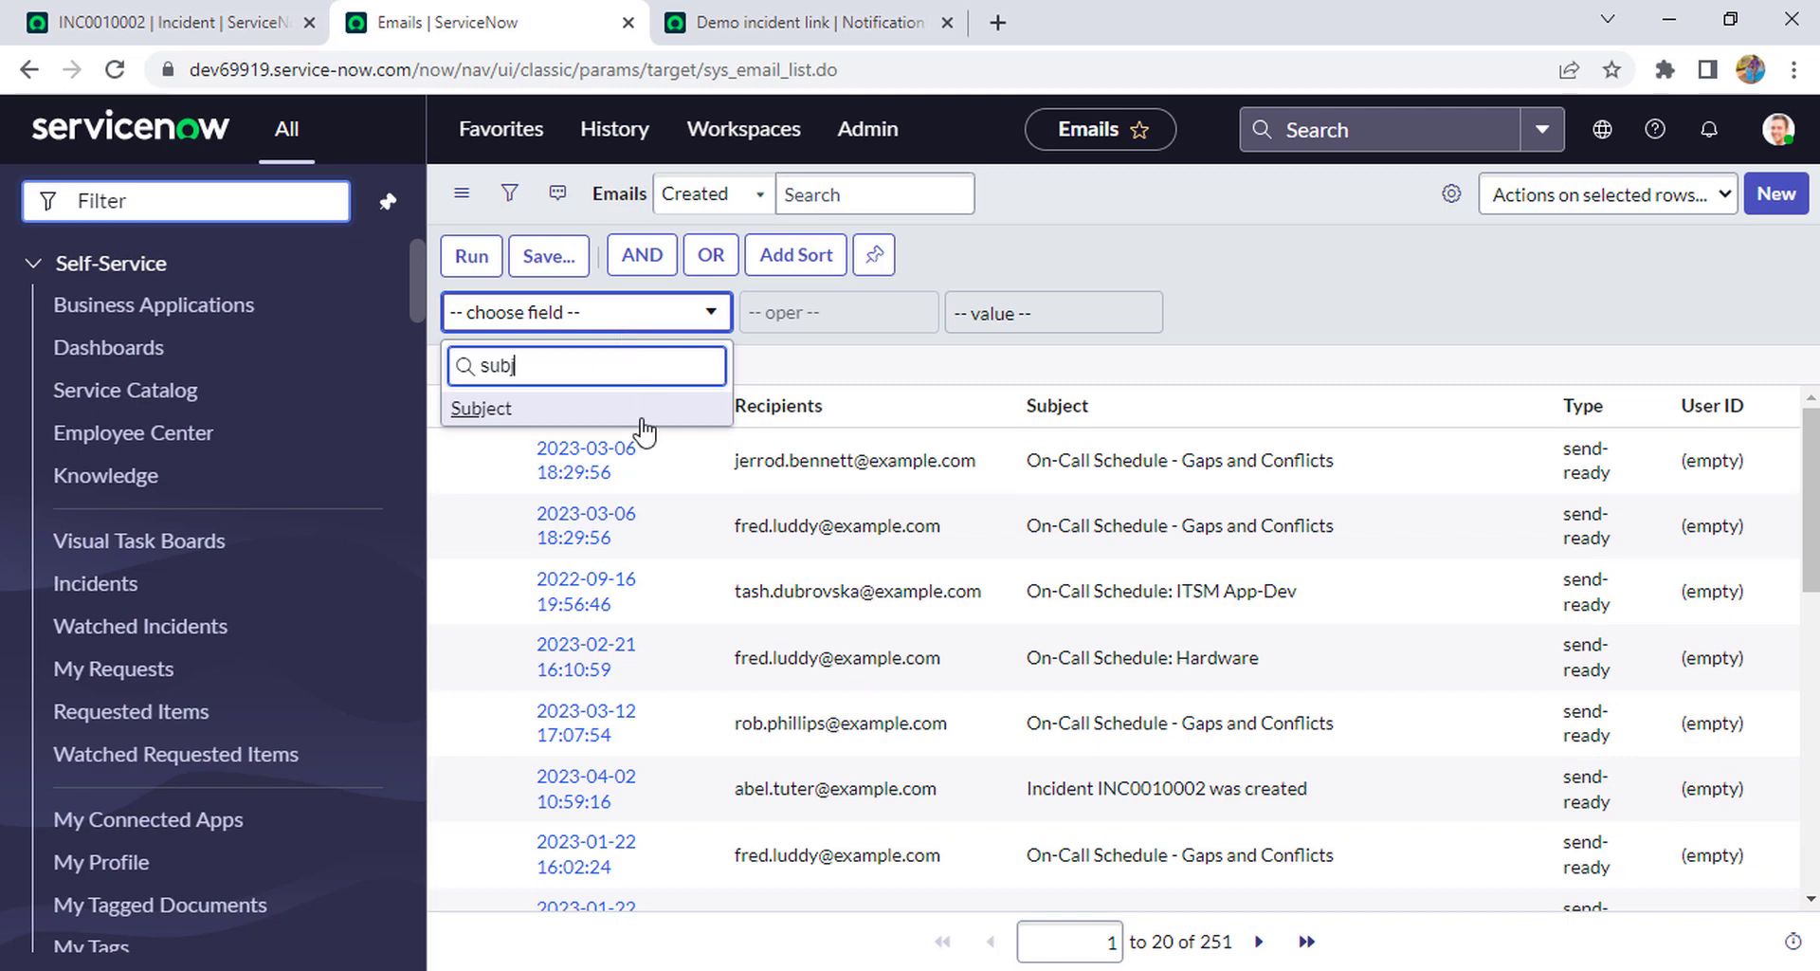
{"action": "left_click", "coordinate": [635, 415]}
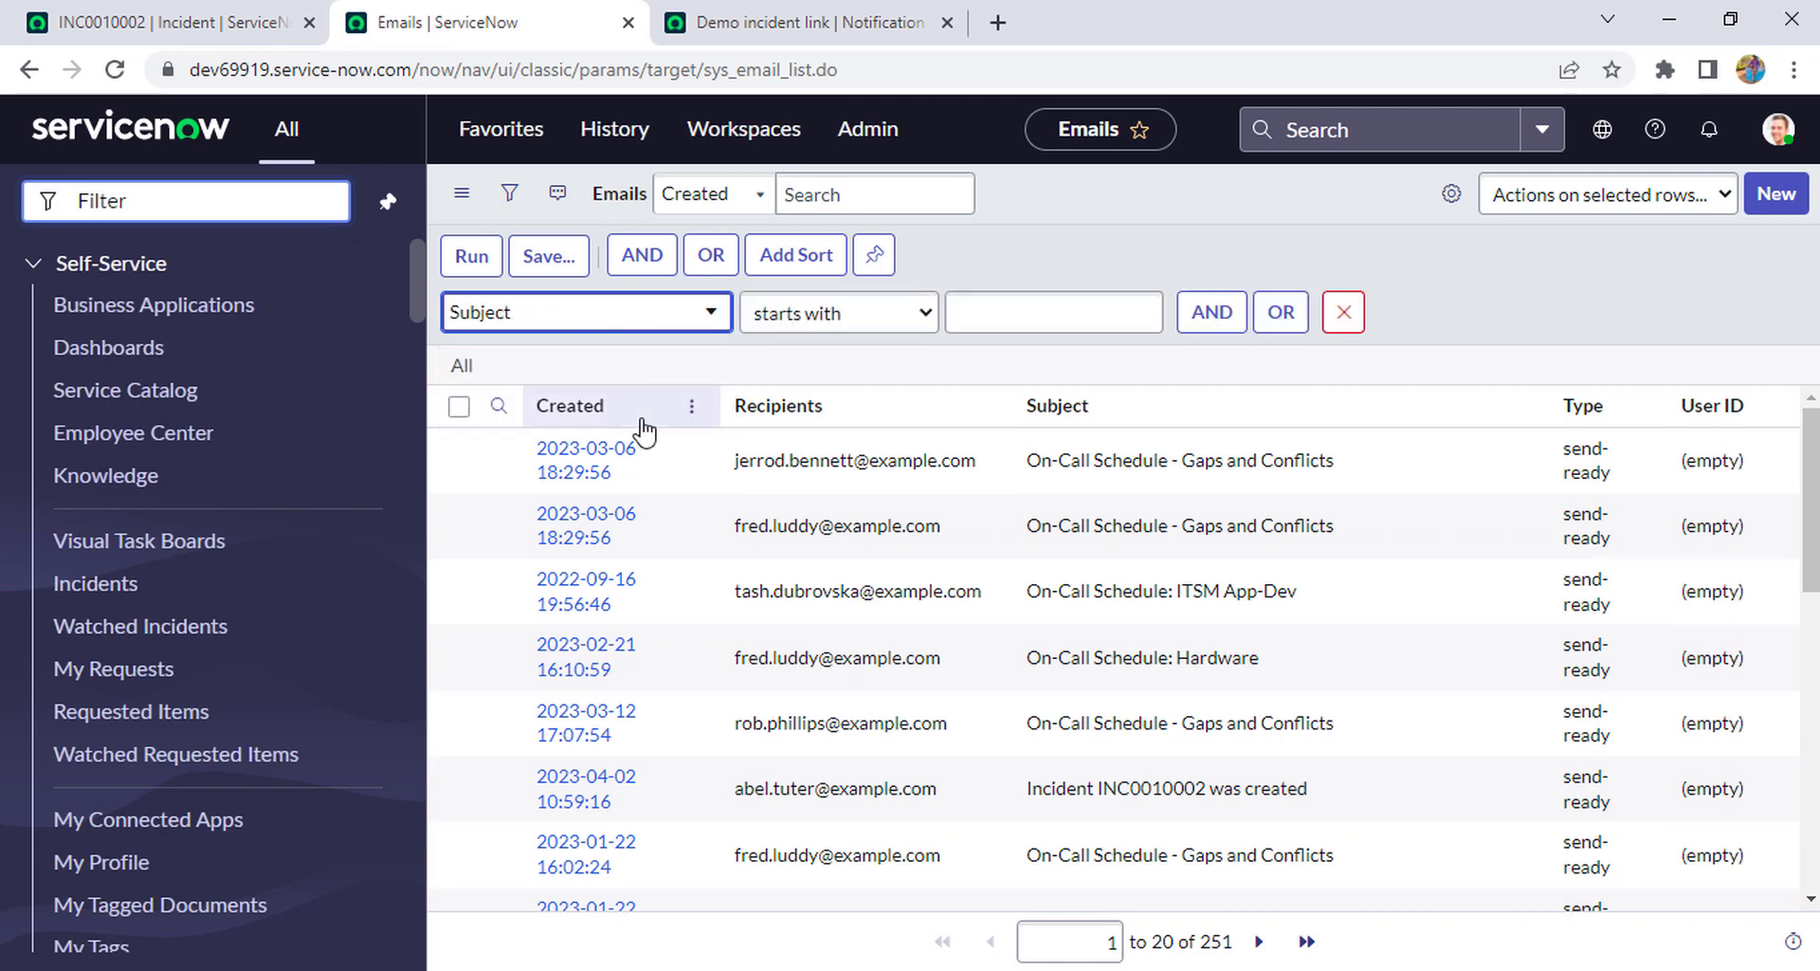
{"action": "left_click", "coordinate": [1021, 305]}
{"action": "key", "text": "ctrl+v"}
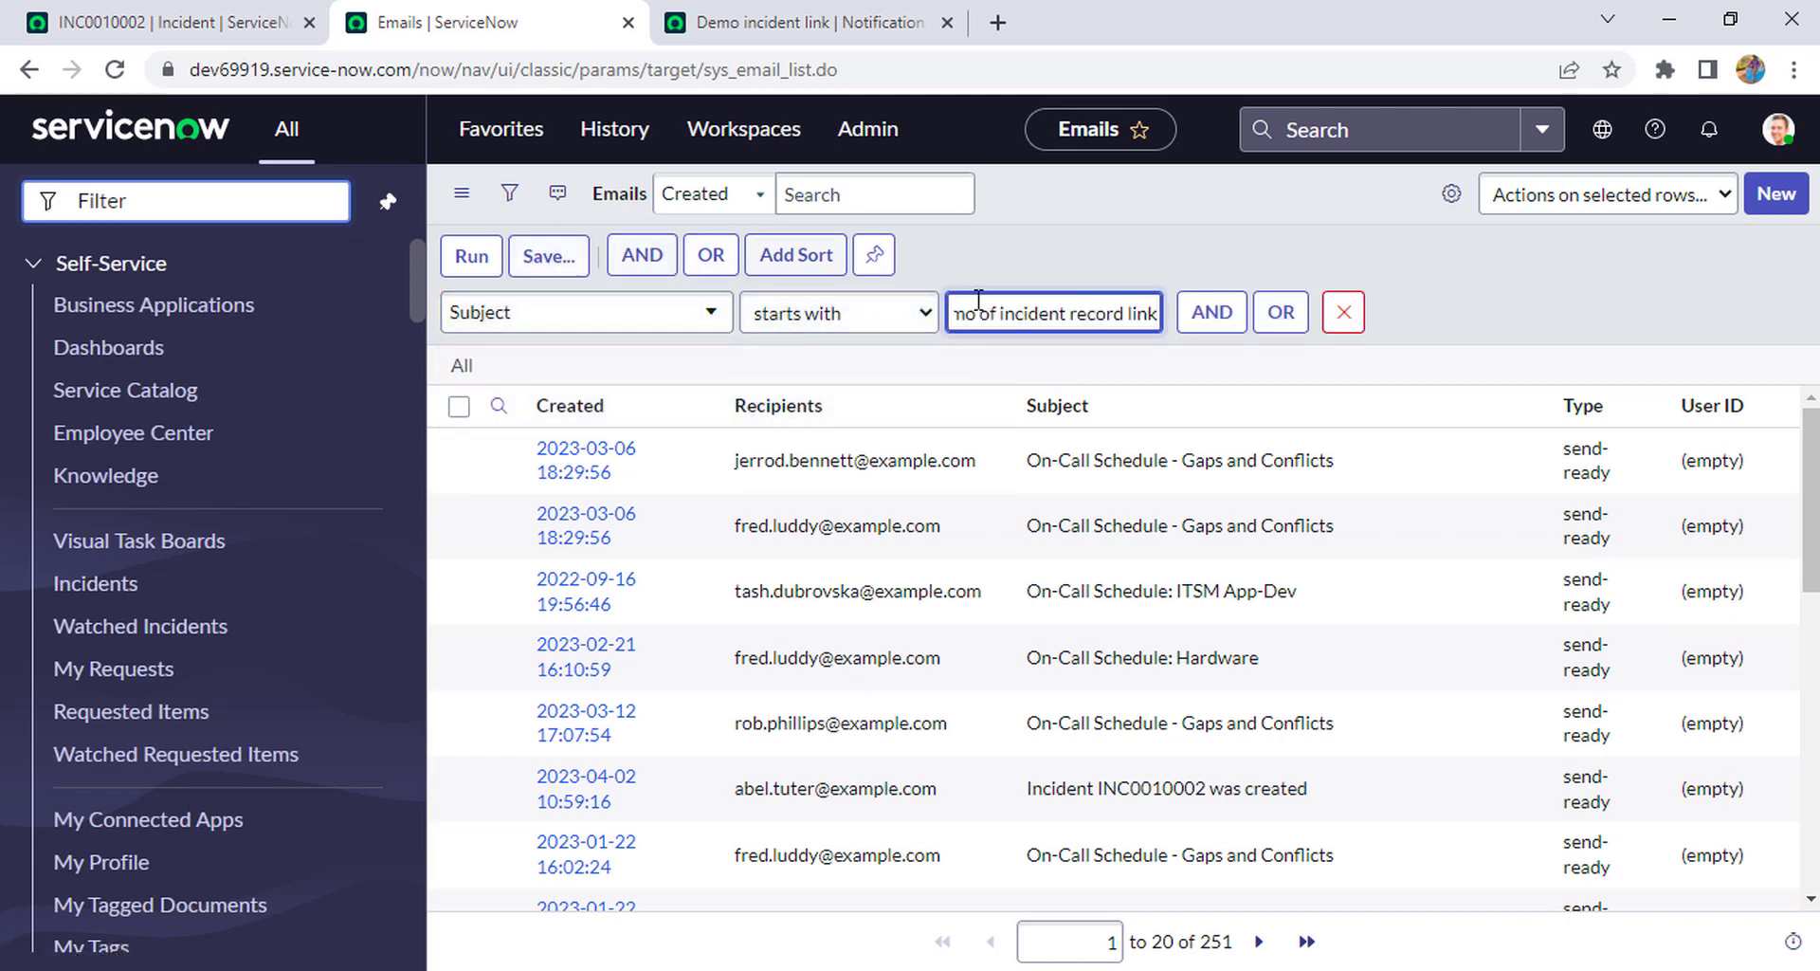
{"action": "left_click", "coordinate": [465, 256]}
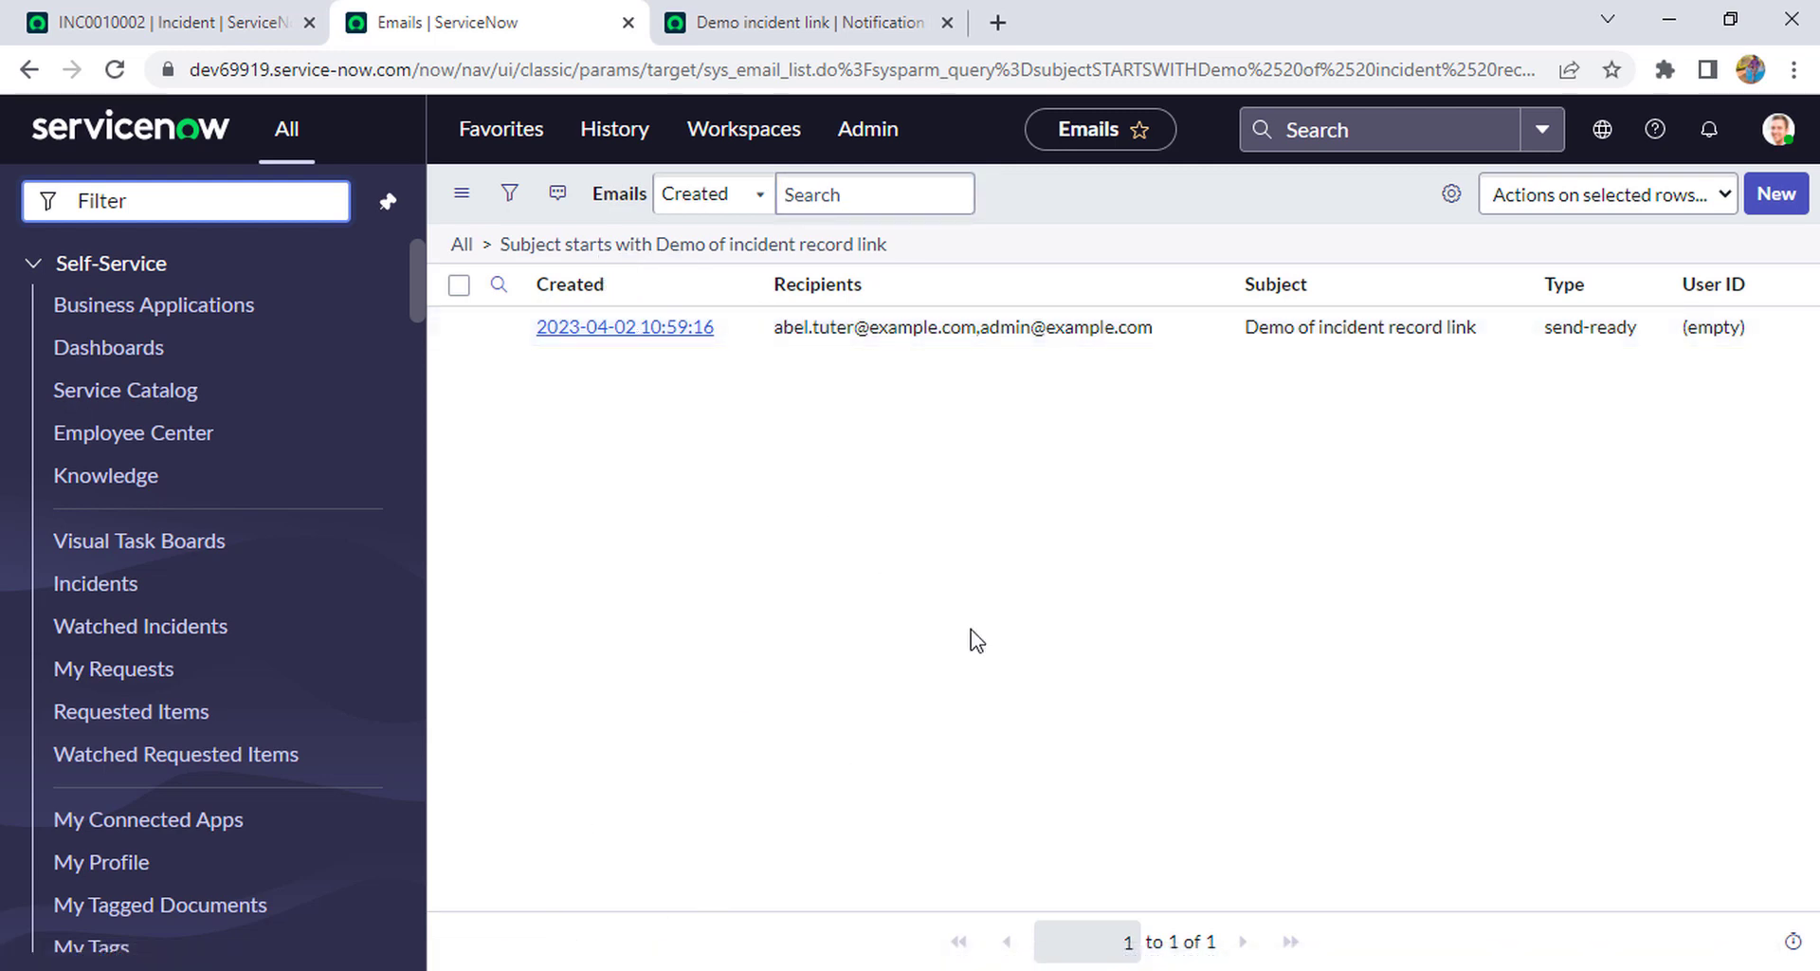
- Preview the email "Demo of incident record link" from its record and follow the incident link in its message
{"action": "left_click", "coordinate": [666, 332]}
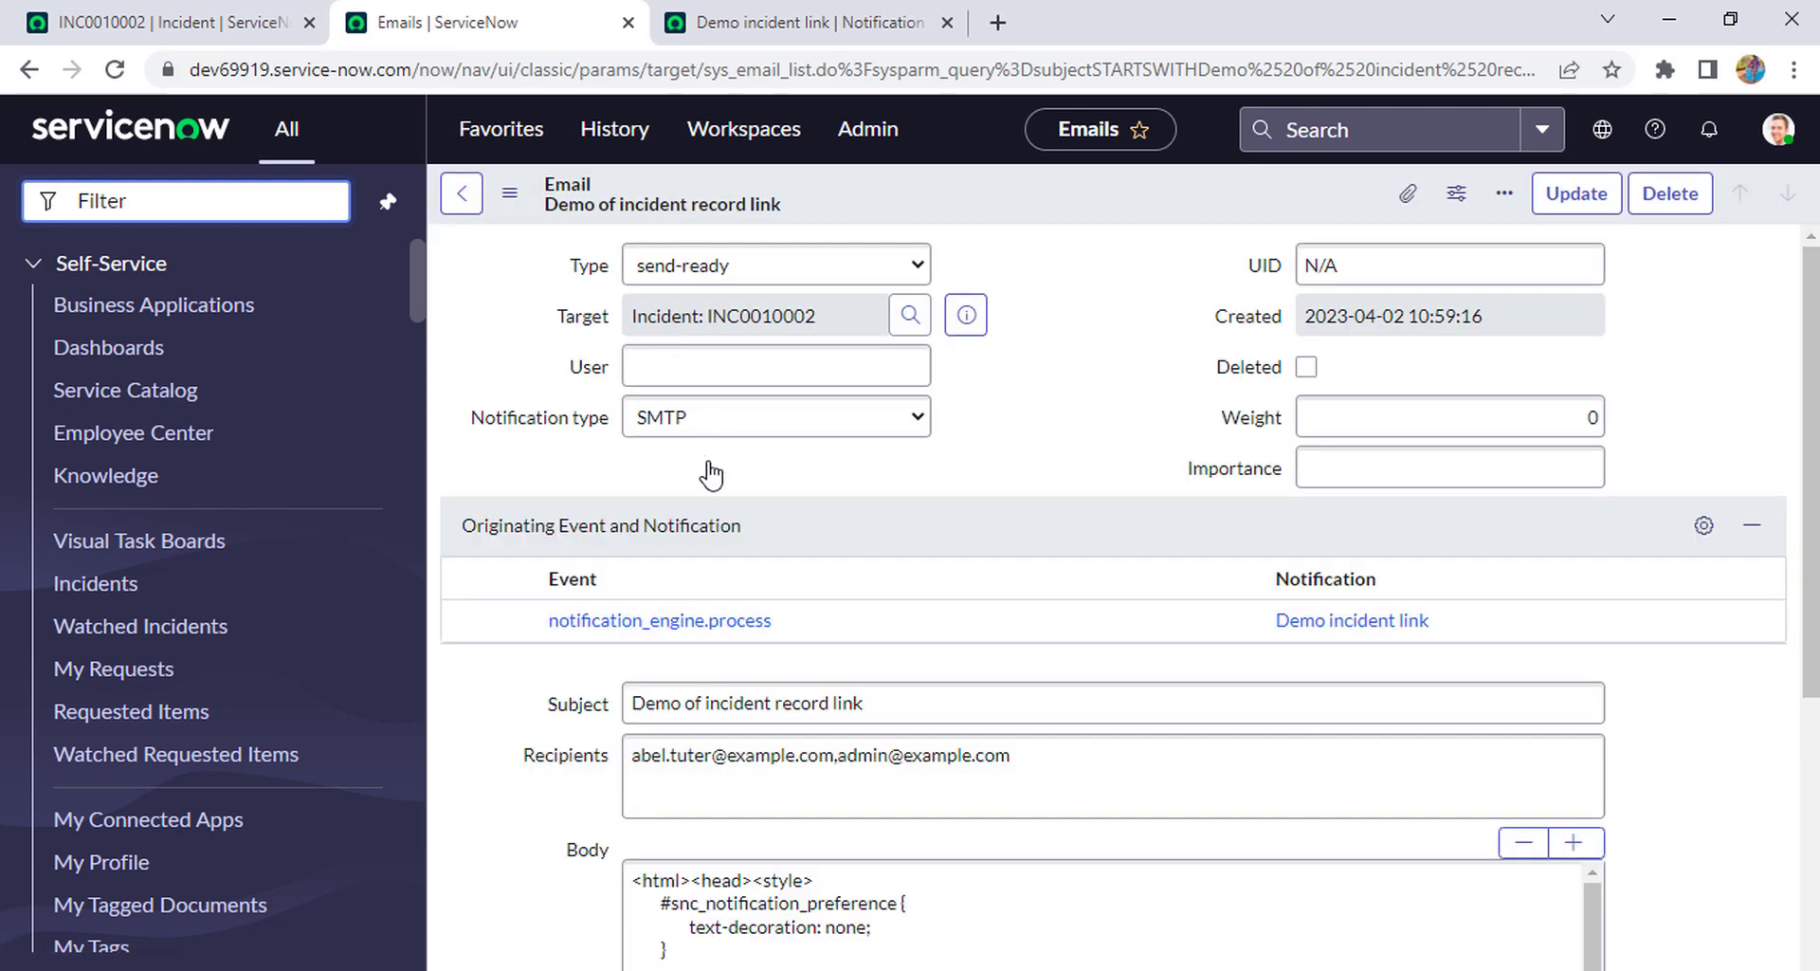
{"action": "scroll", "coordinate": [1049, 582], "scroll_direction": "down", "scroll_amount": 8}
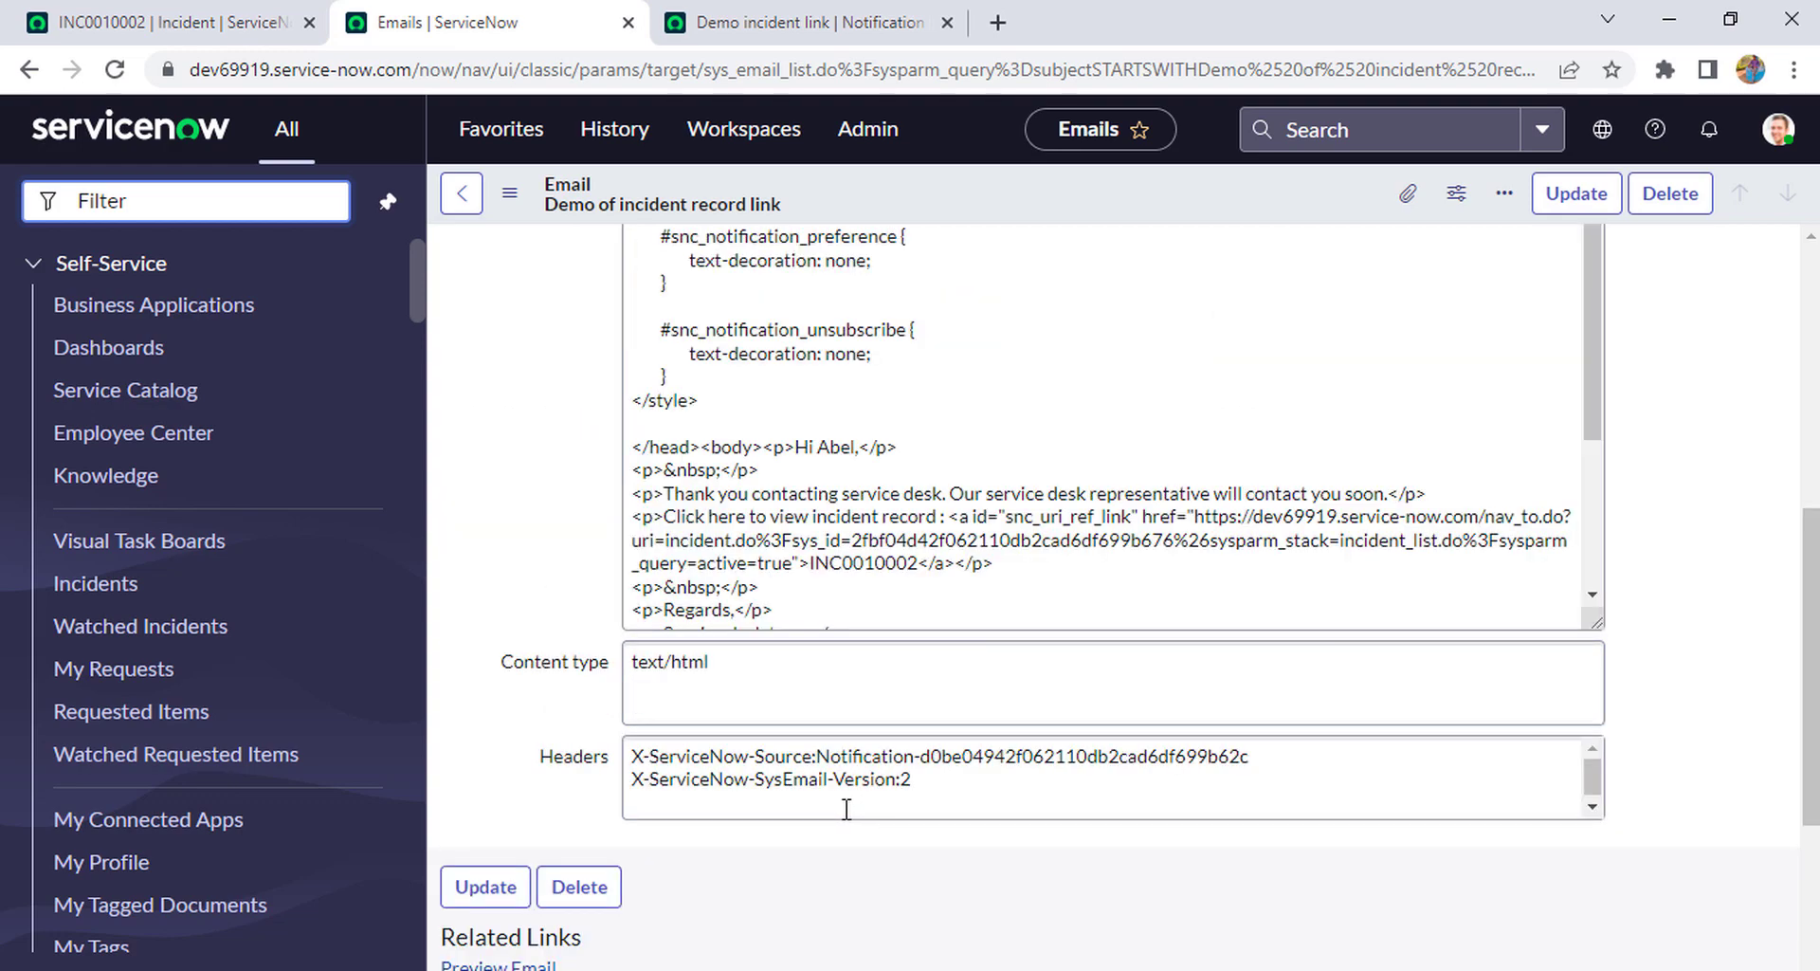
{"action": "scroll", "coordinate": [858, 641], "scroll_direction": "down", "scroll_amount": 8}
{"action": "scroll", "coordinate": [861, 645], "scroll_direction": "down", "scroll_amount": 2}
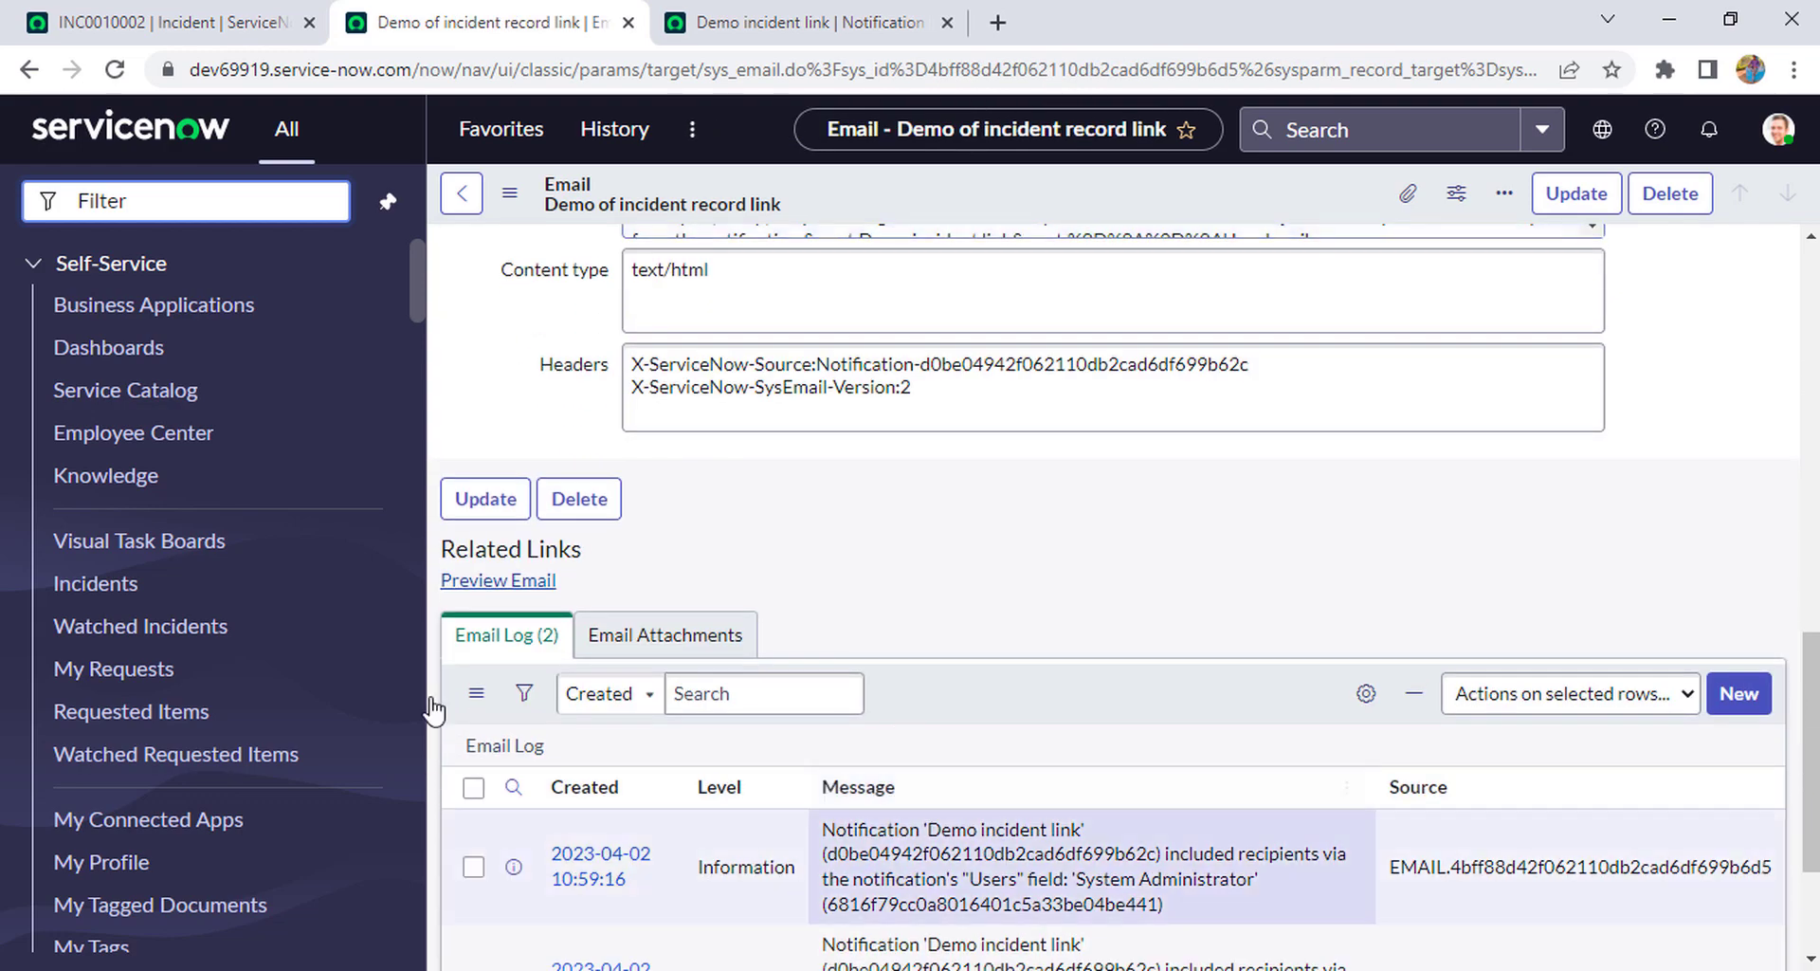
{"action": "left_click", "coordinate": [493, 580]}
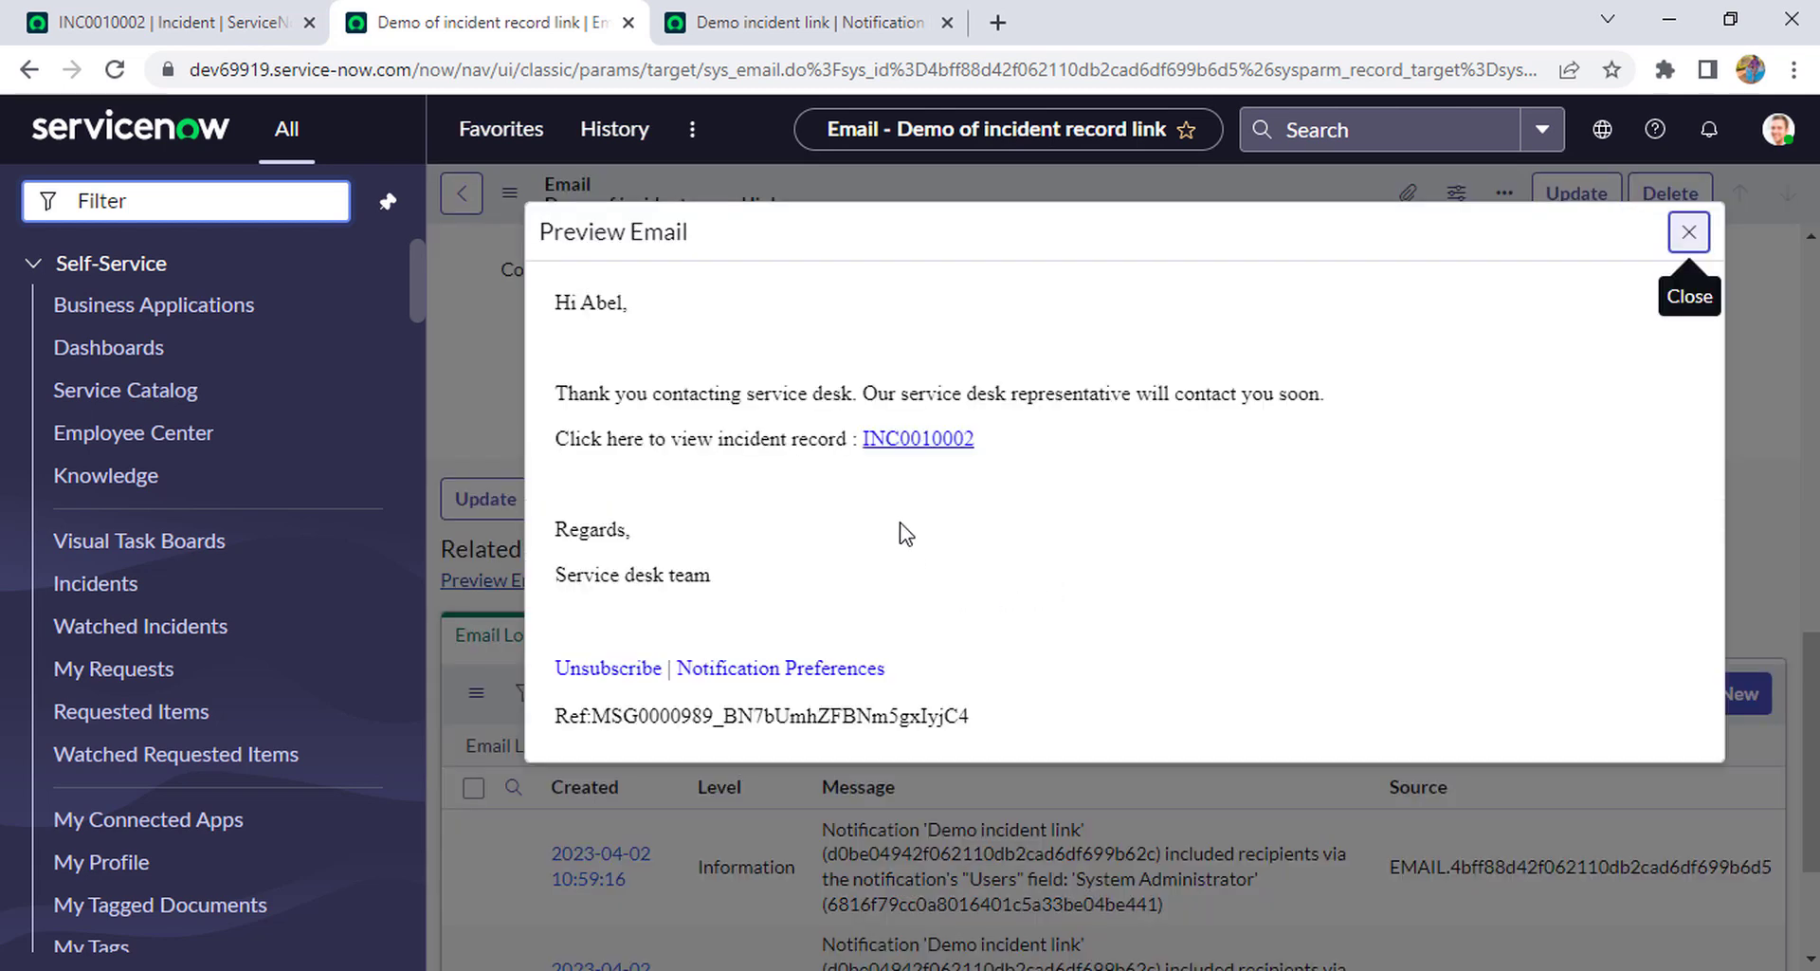
{"action": "left_click", "coordinate": [908, 456]}
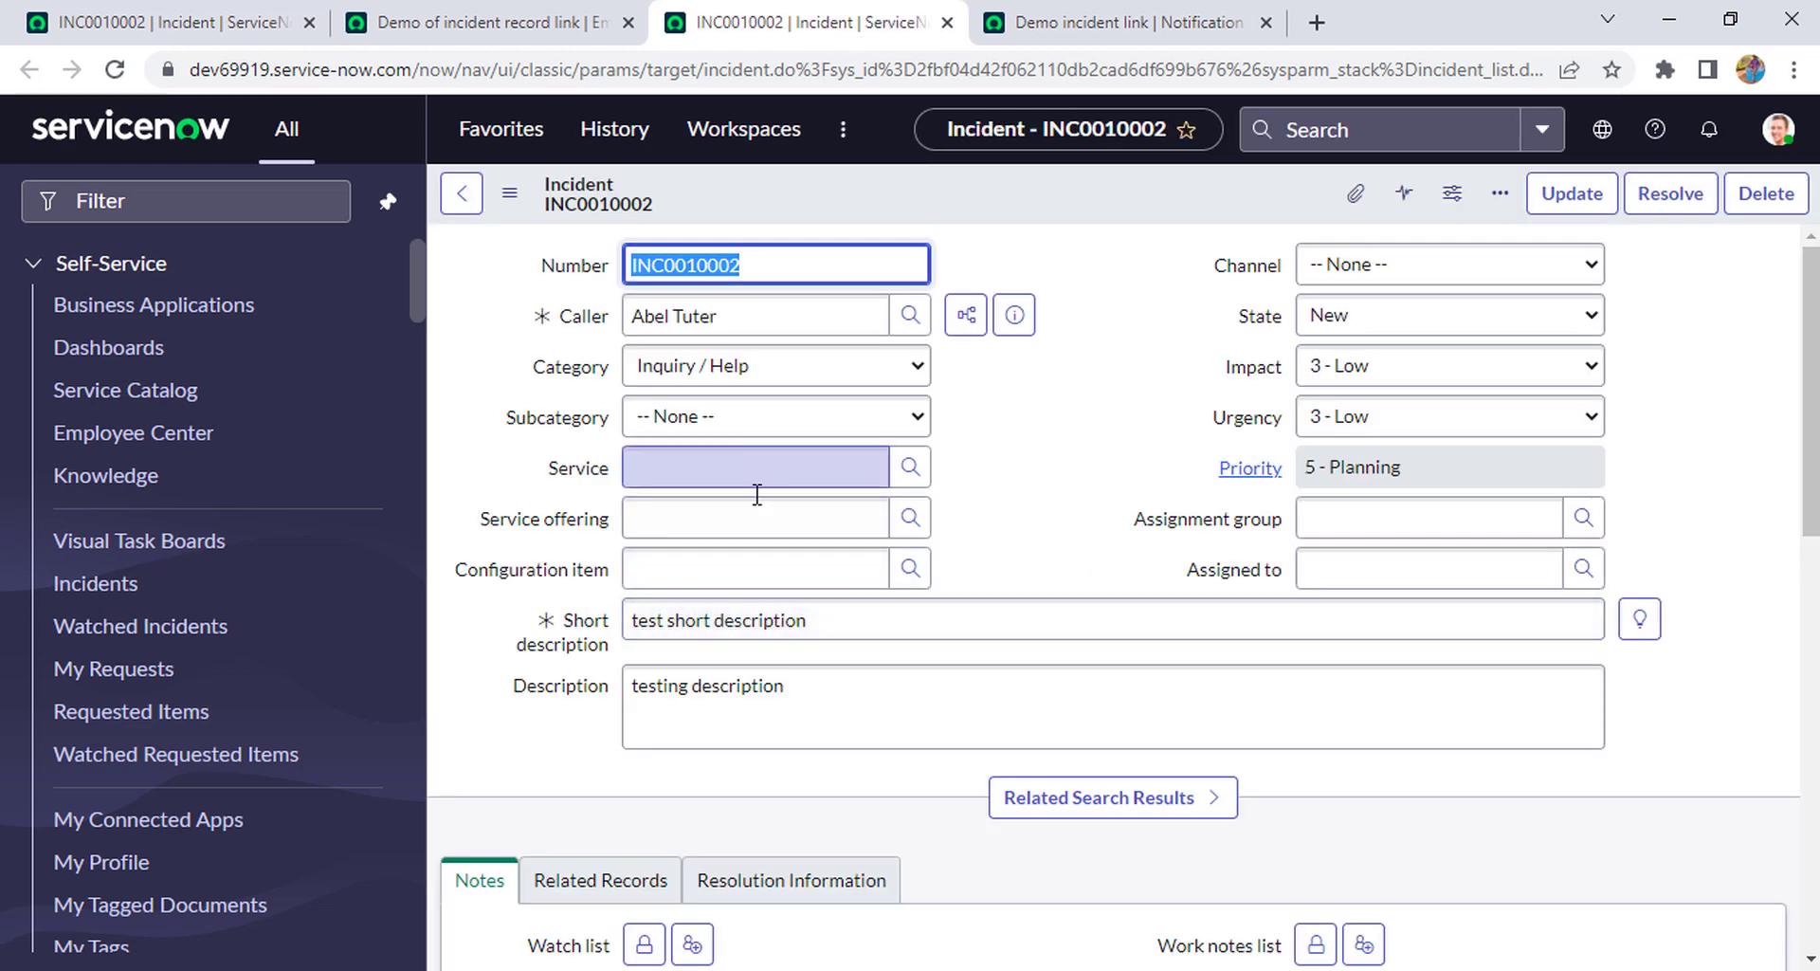
- Compare the incident opened from the email link with the original incident, the email preview and the notification's message, then close the preview
{"action": "left_click", "coordinate": [176, 27]}
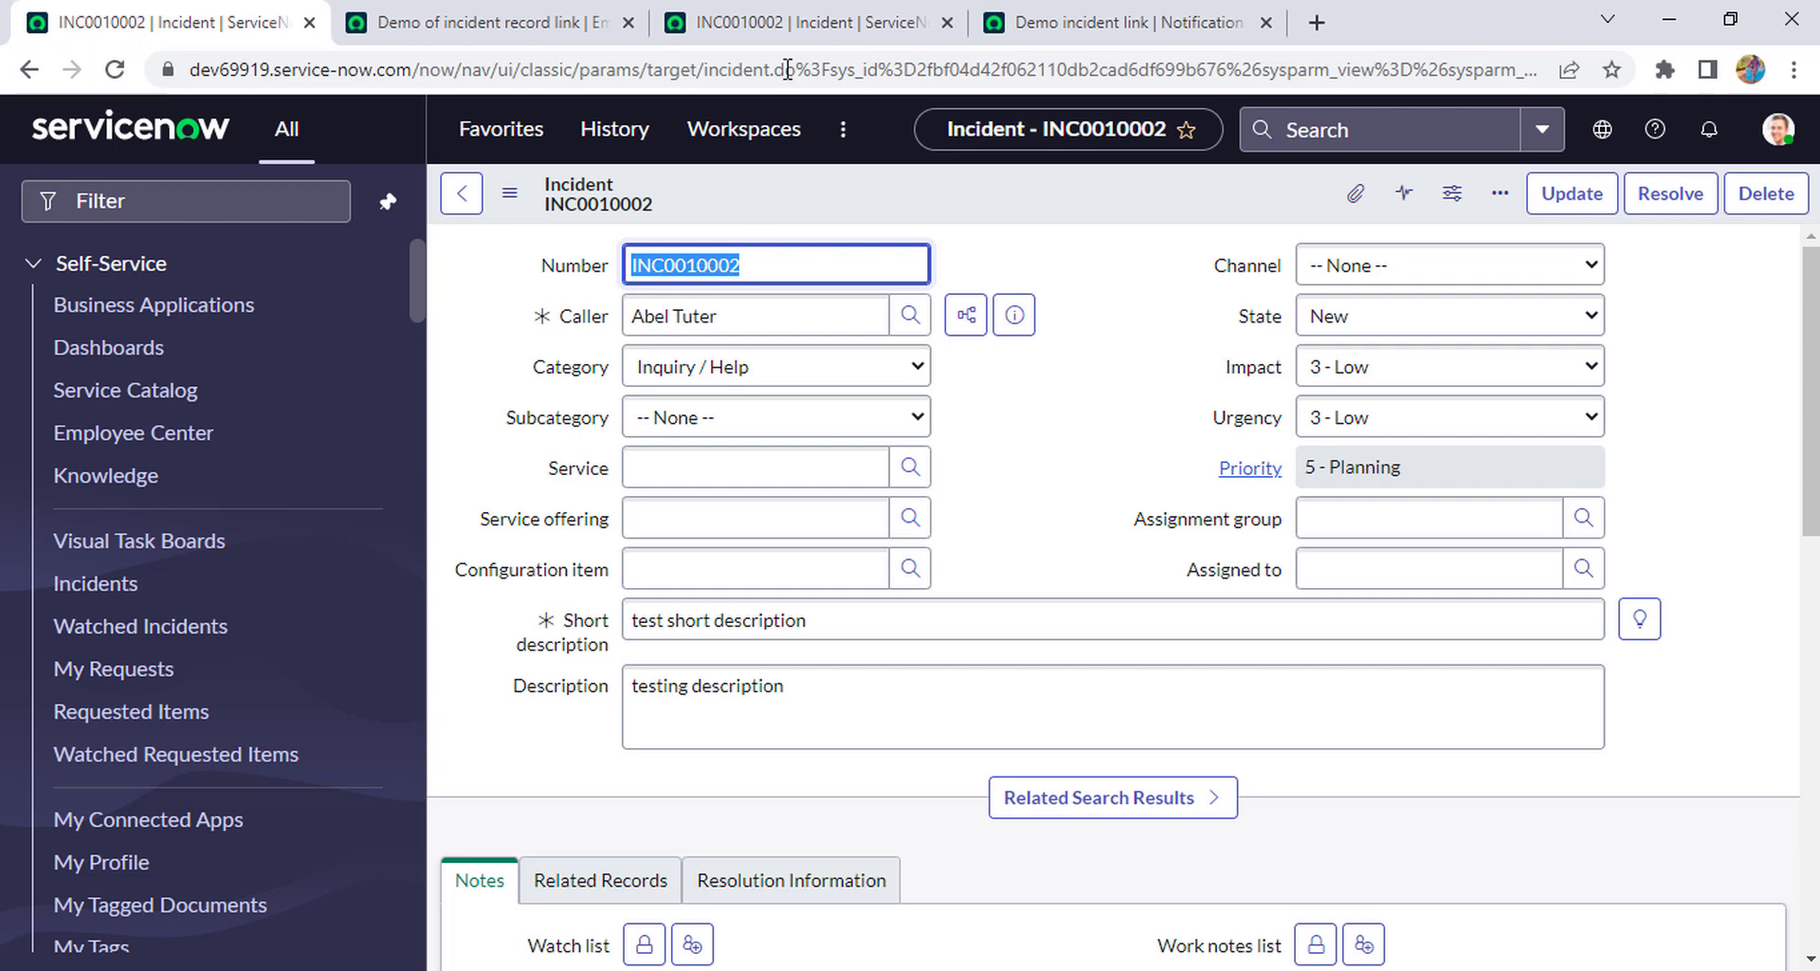
{"action": "left_click", "coordinate": [787, 23]}
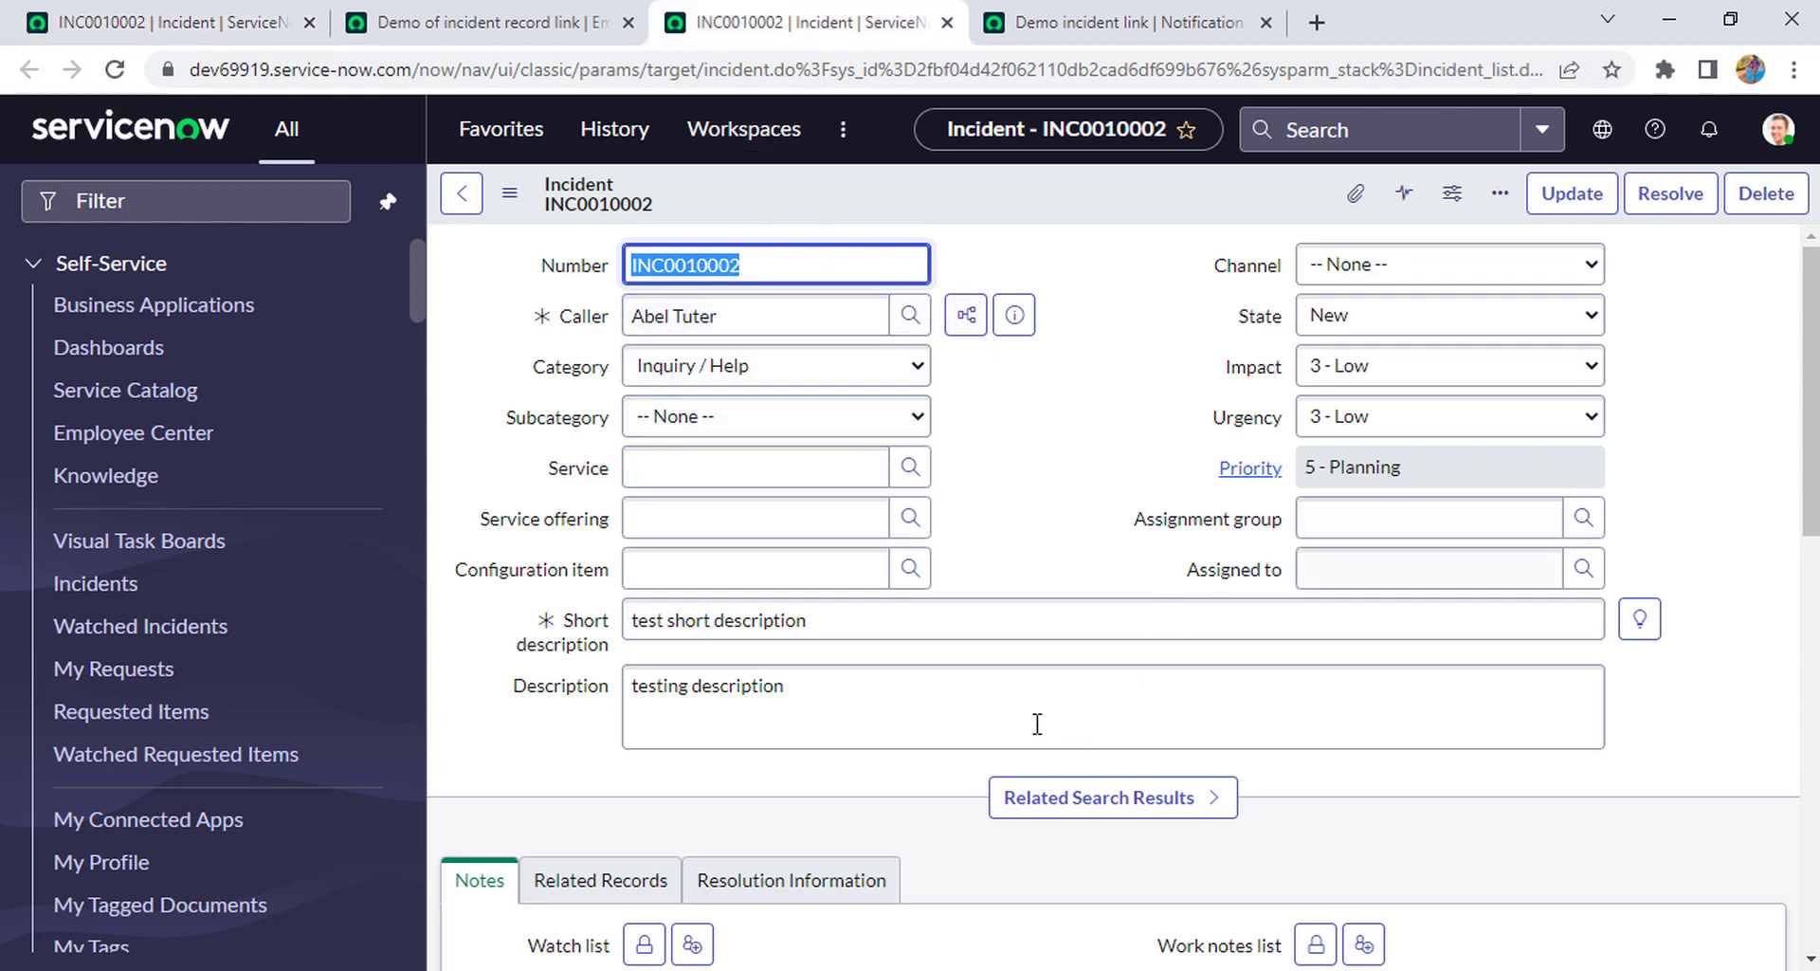
{"action": "left_click", "coordinate": [422, 21]}
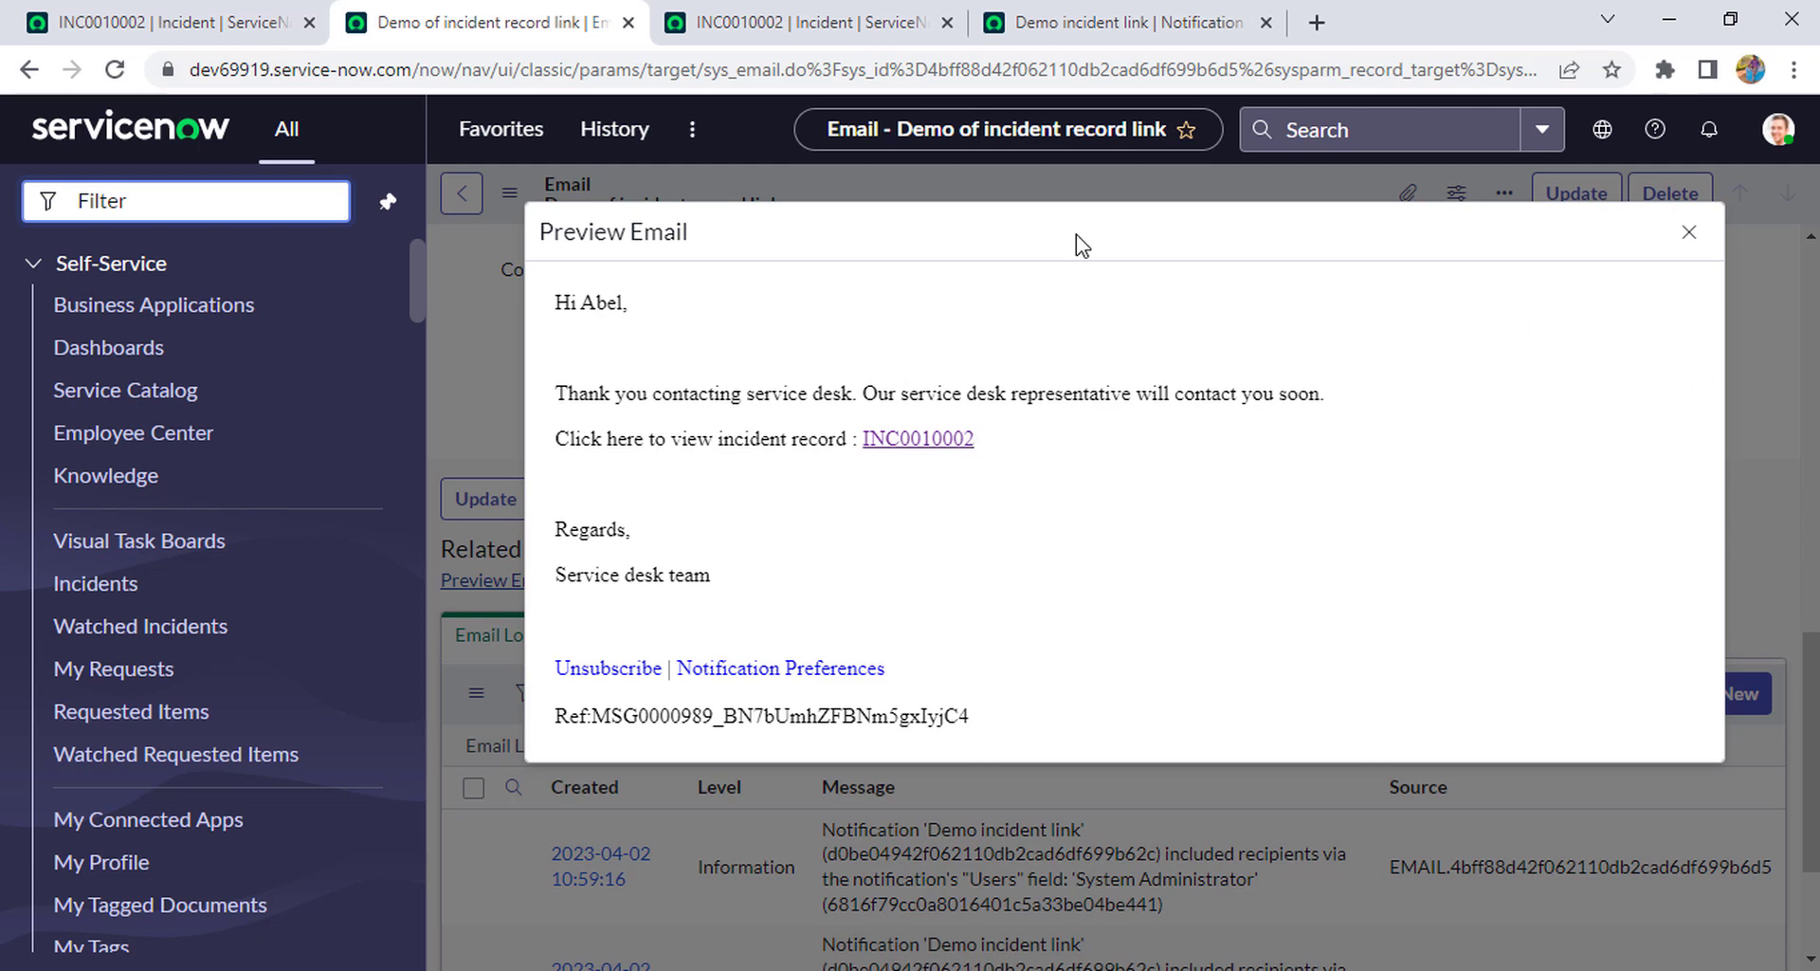
{"action": "left_click", "coordinate": [1128, 21]}
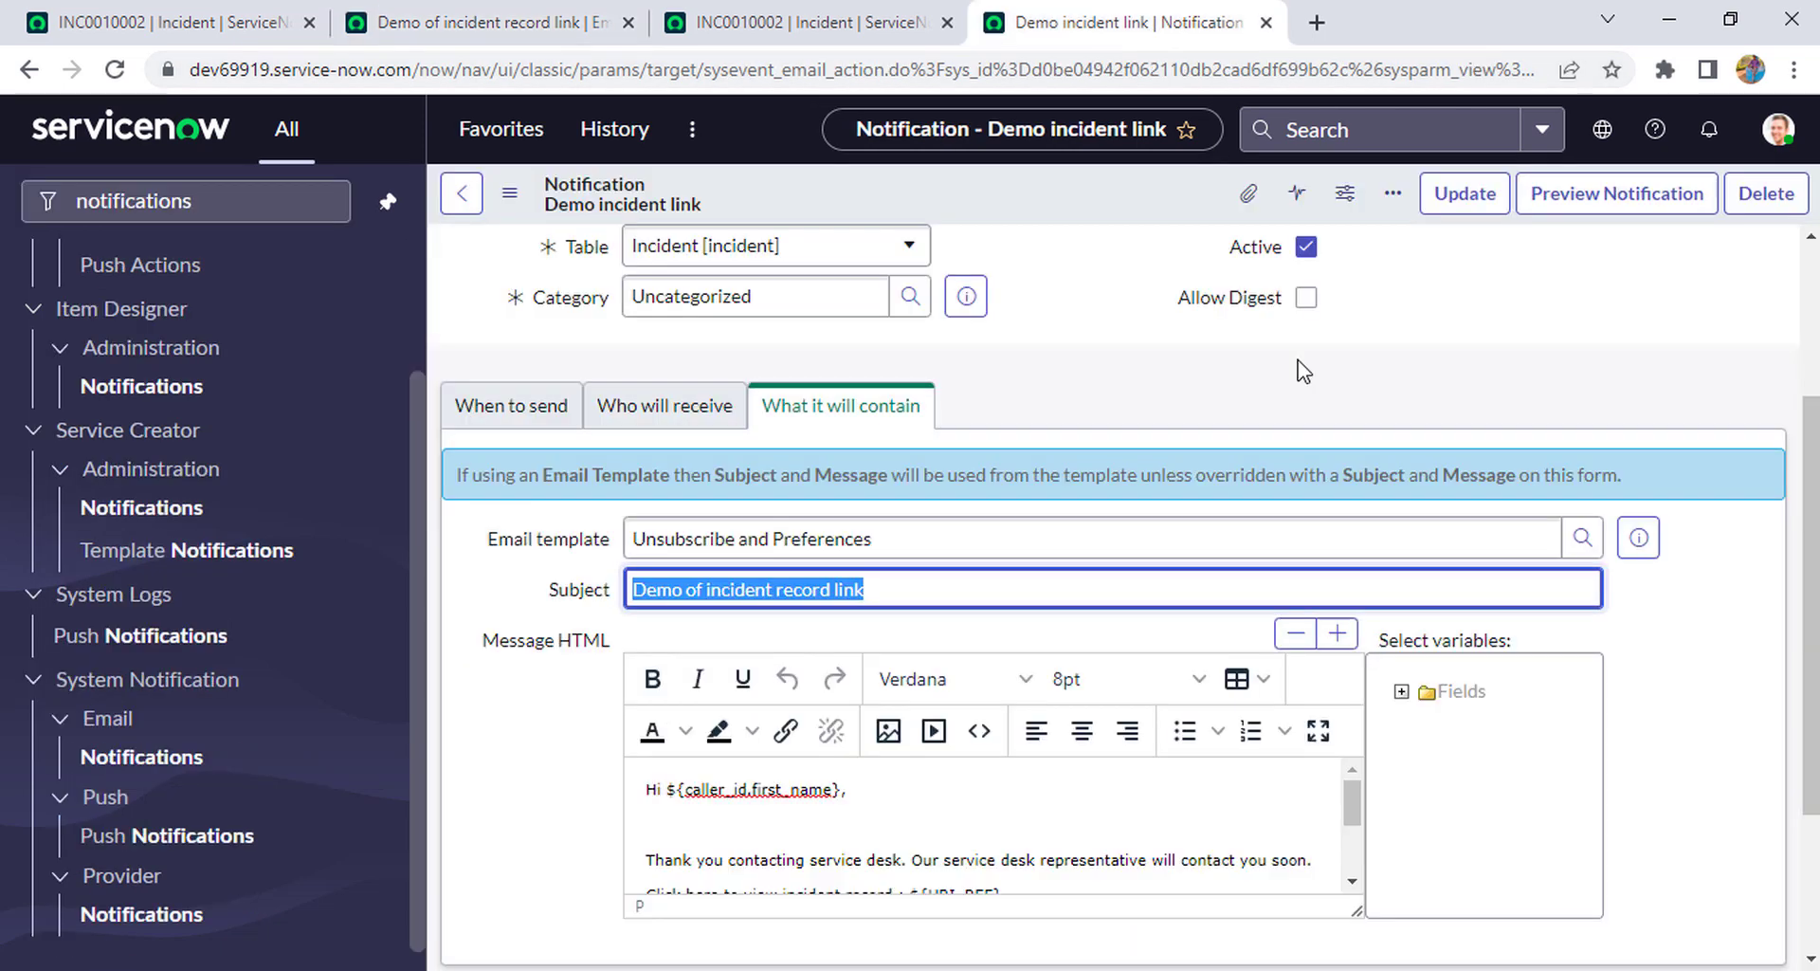
{"action": "scroll", "coordinate": [1037, 808], "scroll_direction": "down", "scroll_amount": 2}
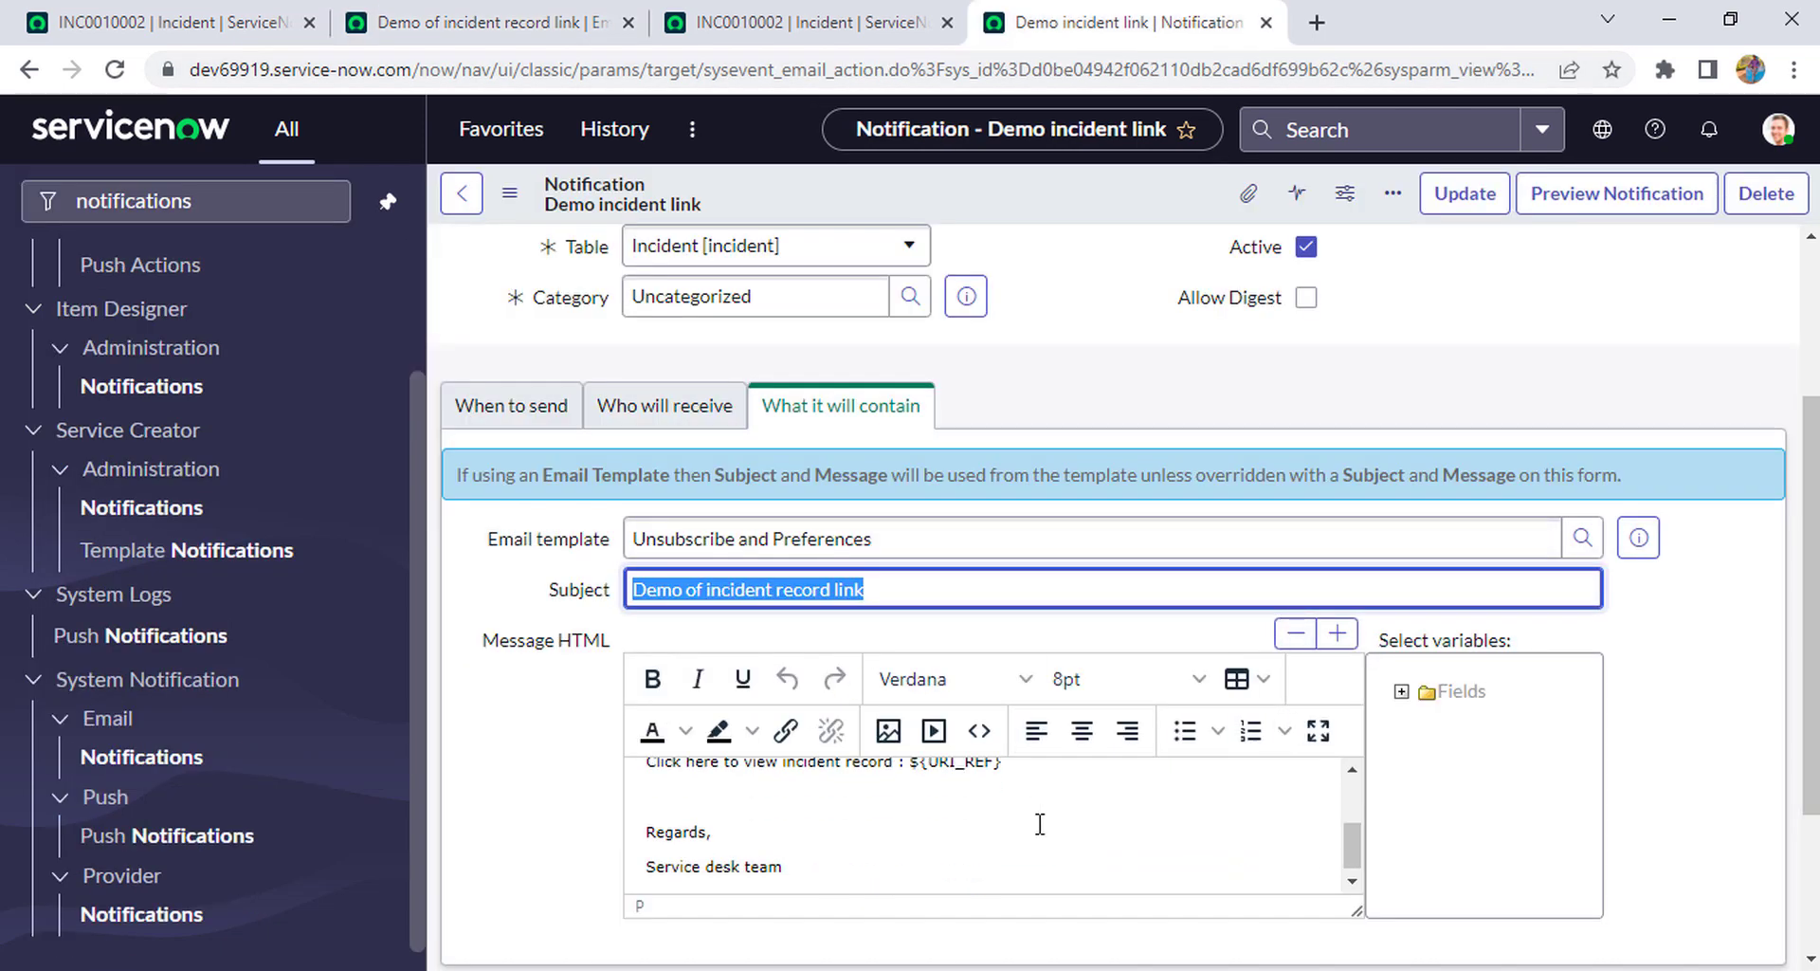
{"action": "left_click", "coordinate": [1353, 771]}
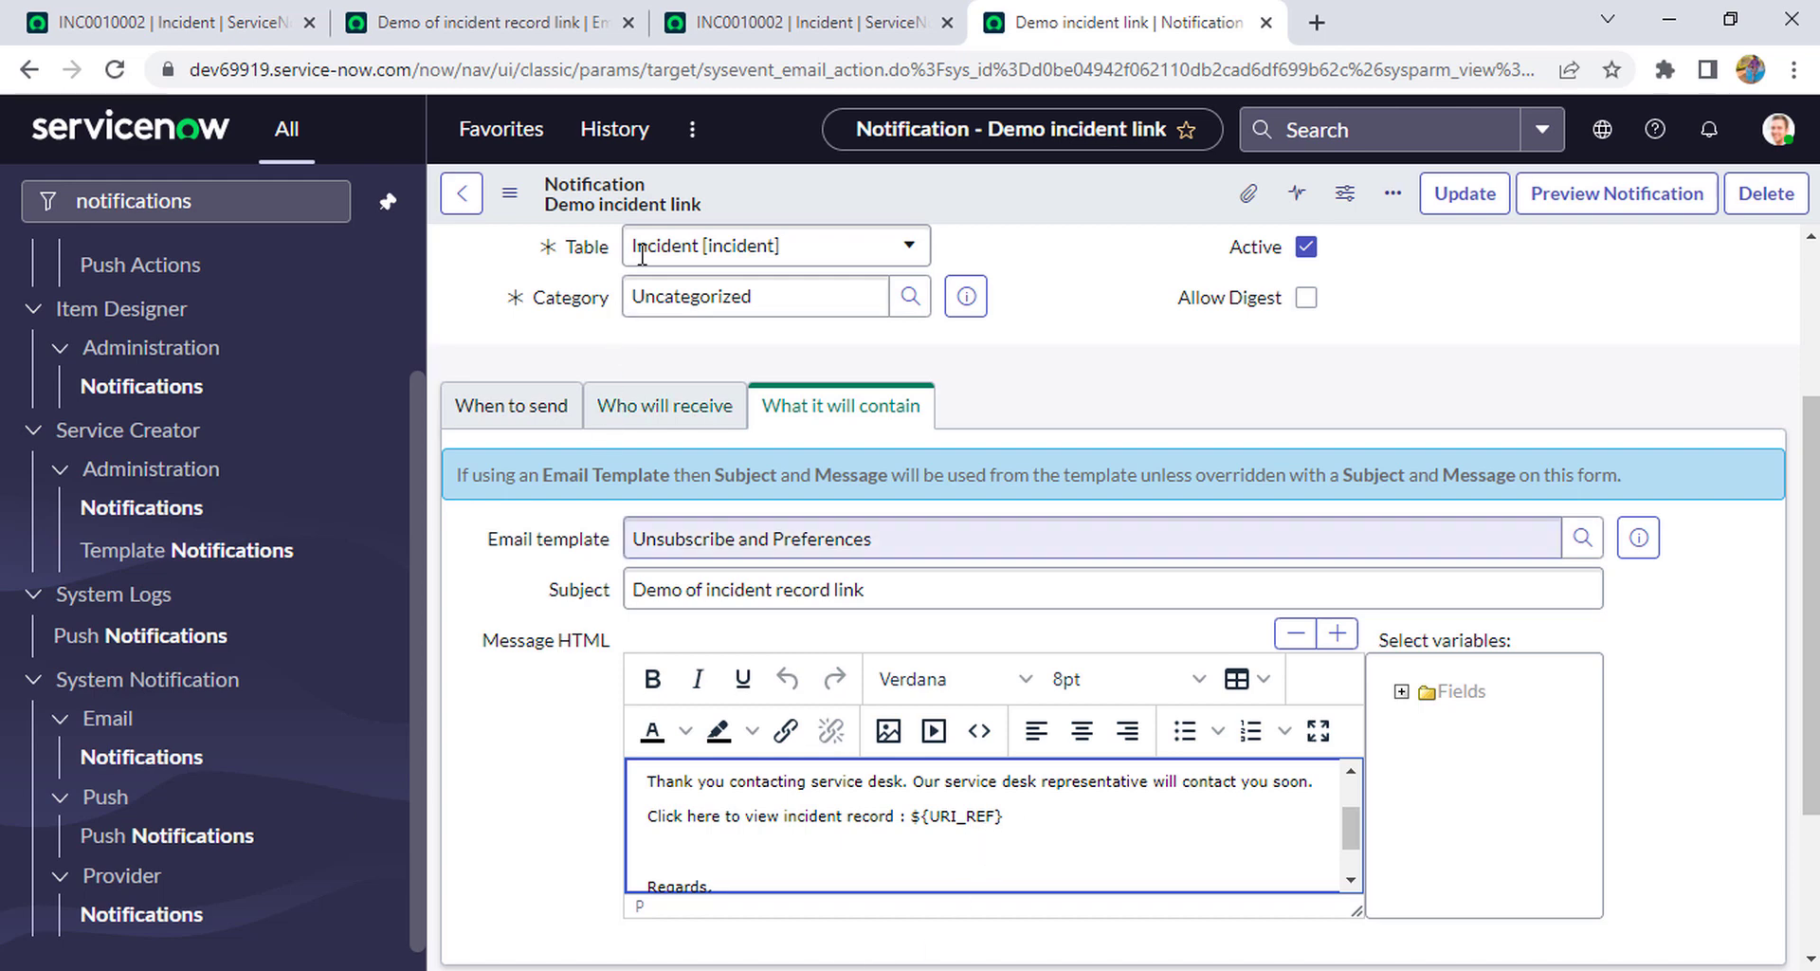
{"action": "left_click", "coordinate": [484, 12]}
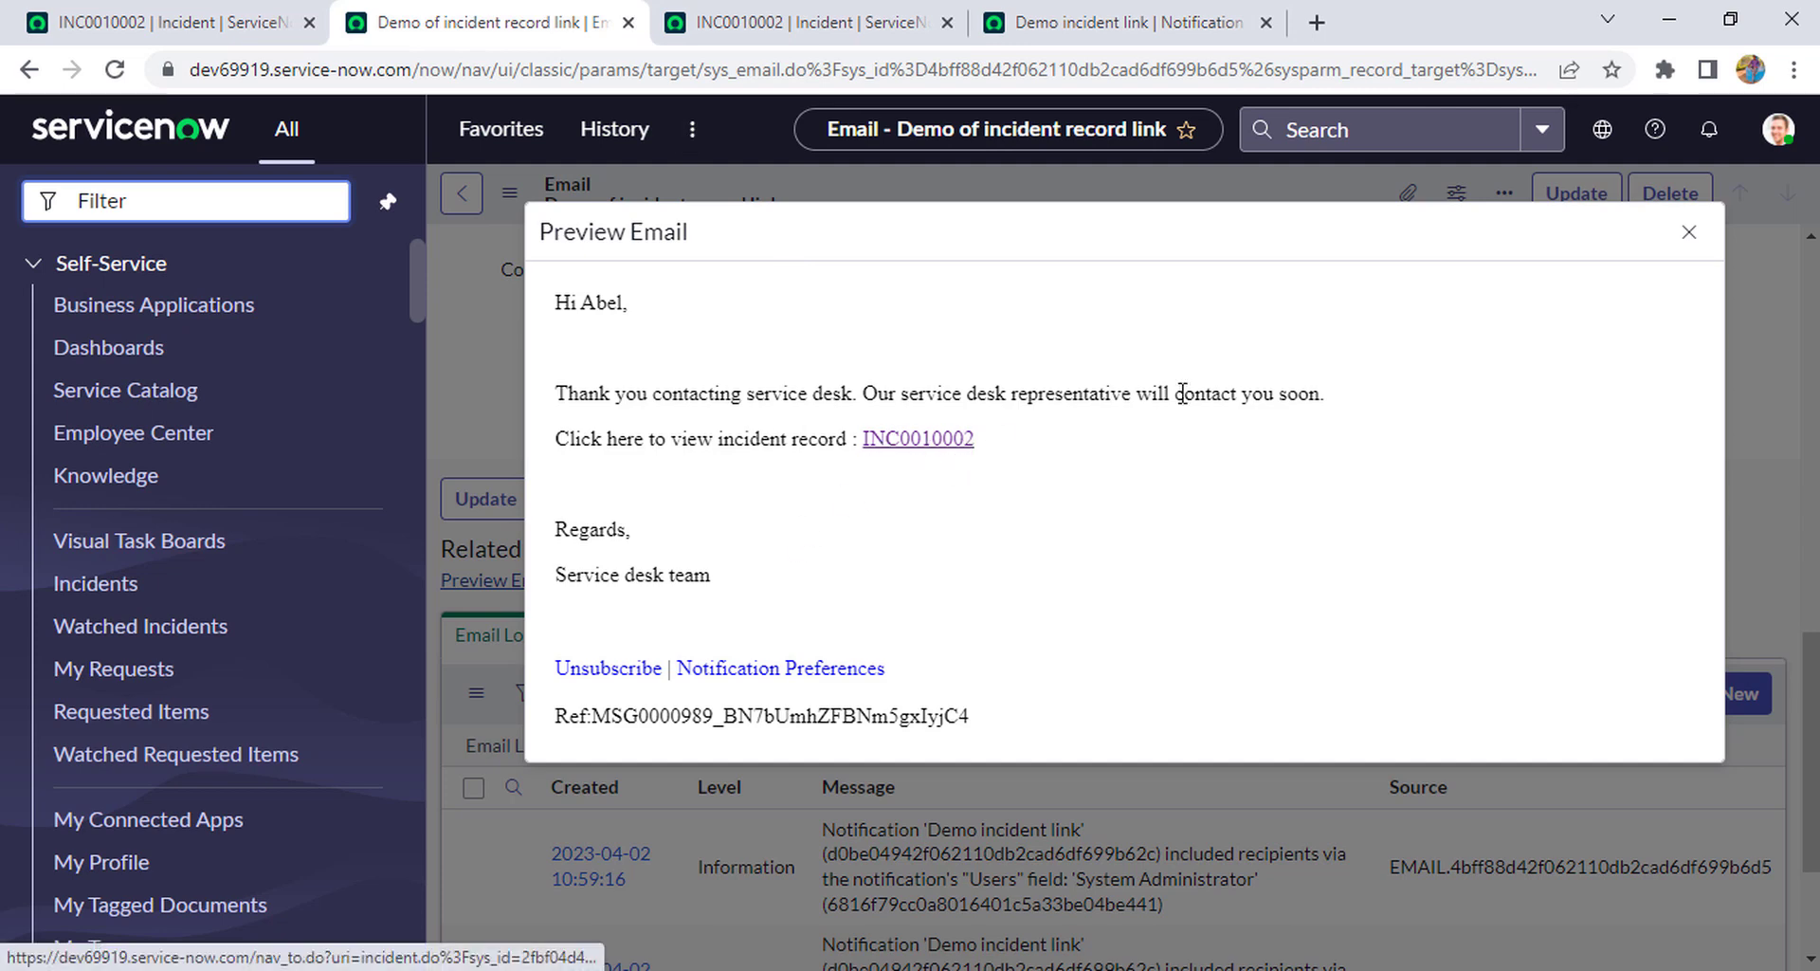
{"action": "left_click", "coordinate": [1689, 233]}
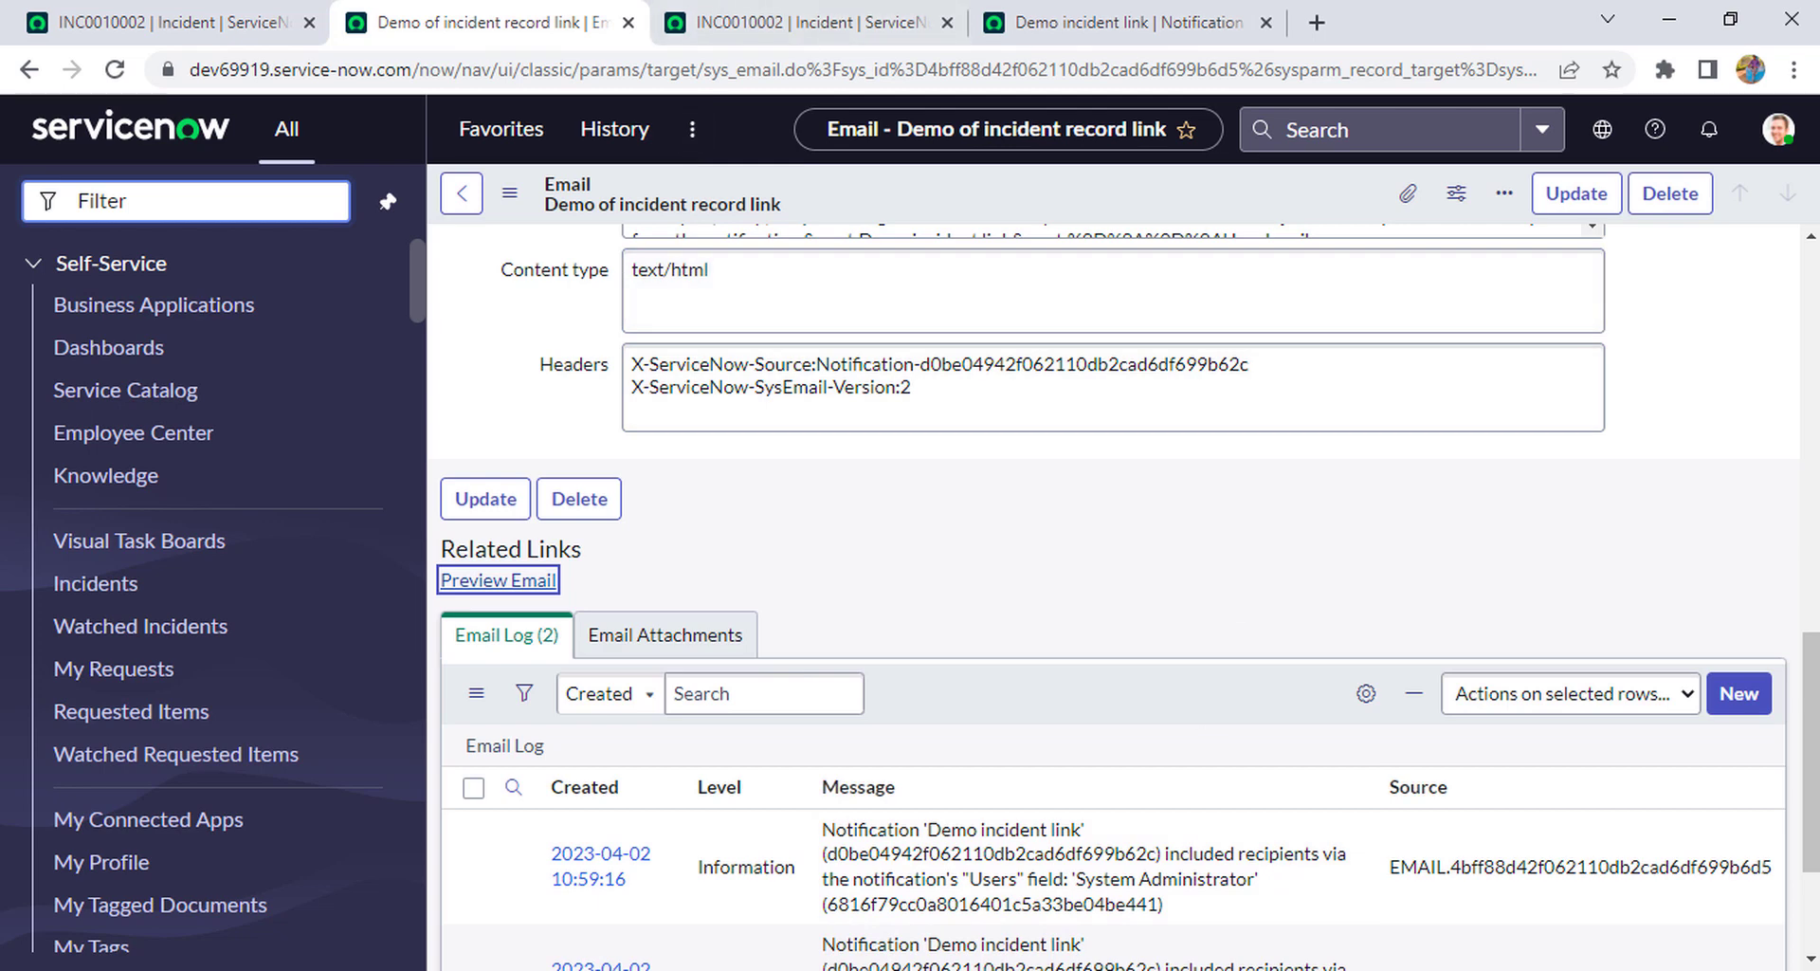
- Change the record link variable in the notification's Message HTML to ${URI} and save the notification
{"action": "left_click", "coordinate": [1081, 11]}
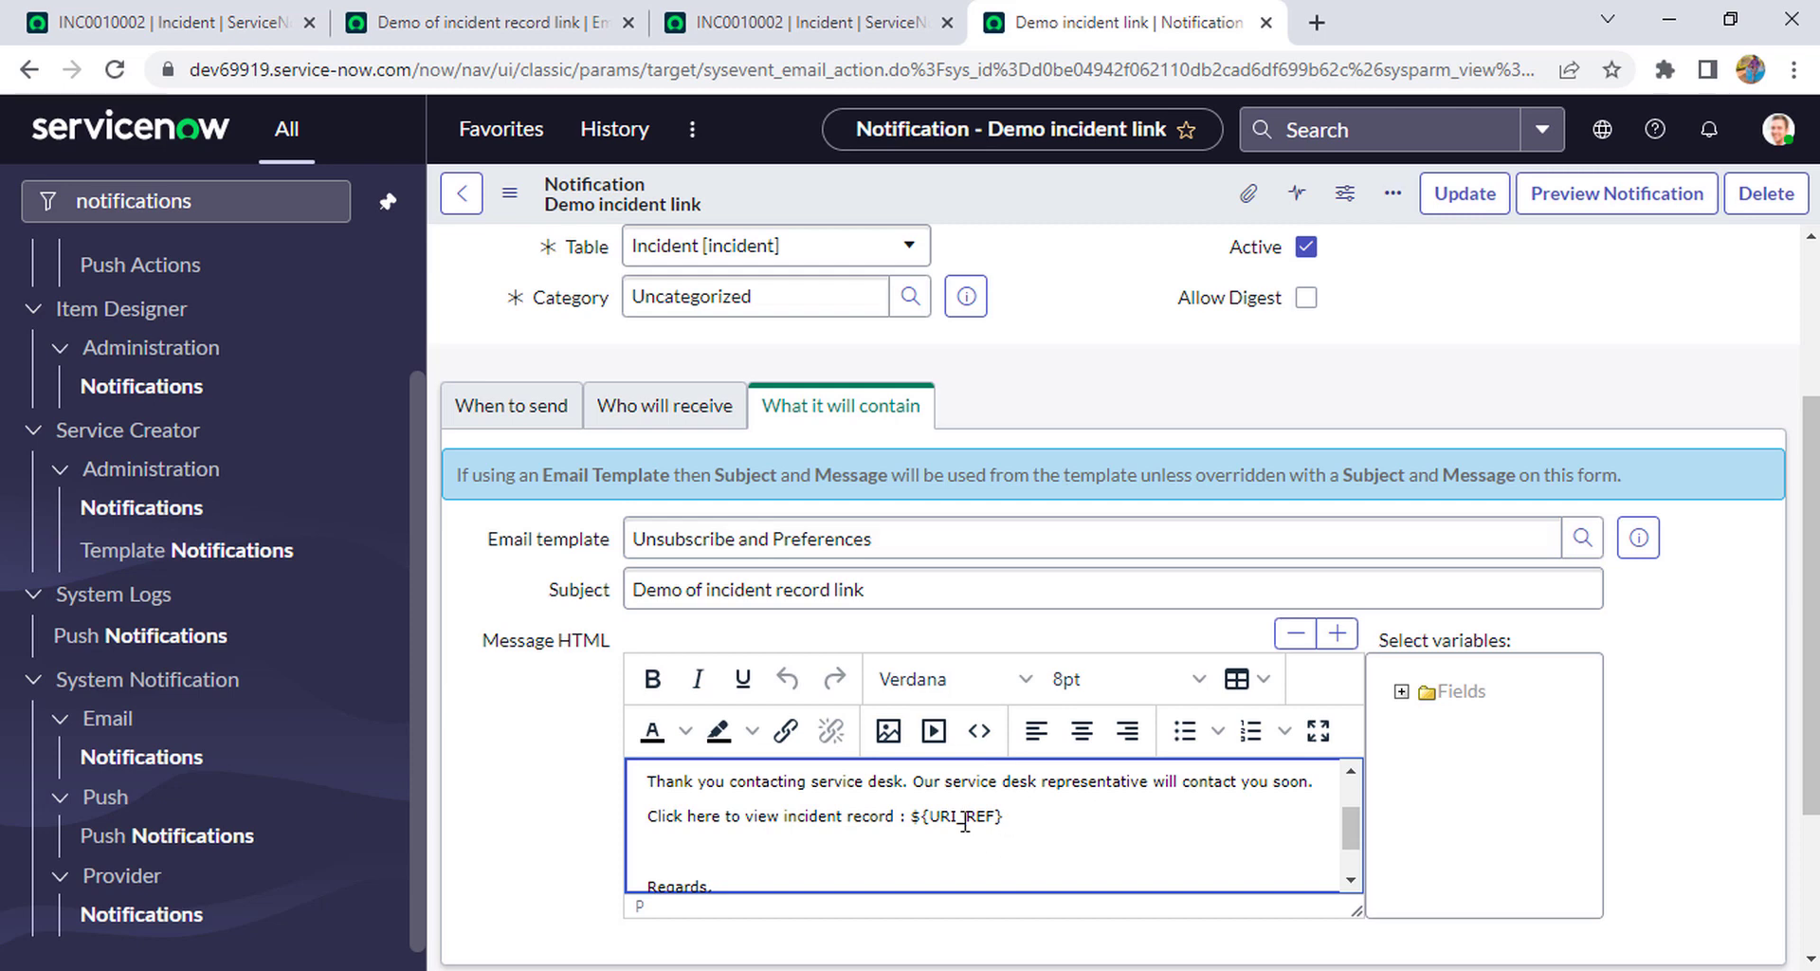
{"action": "left_click_drag", "start_coordinate": [958, 823], "coordinate": [995, 821]}
{"action": "key", "text": "BackSpace"}
{"action": "right_click", "coordinate": [1032, 196]}
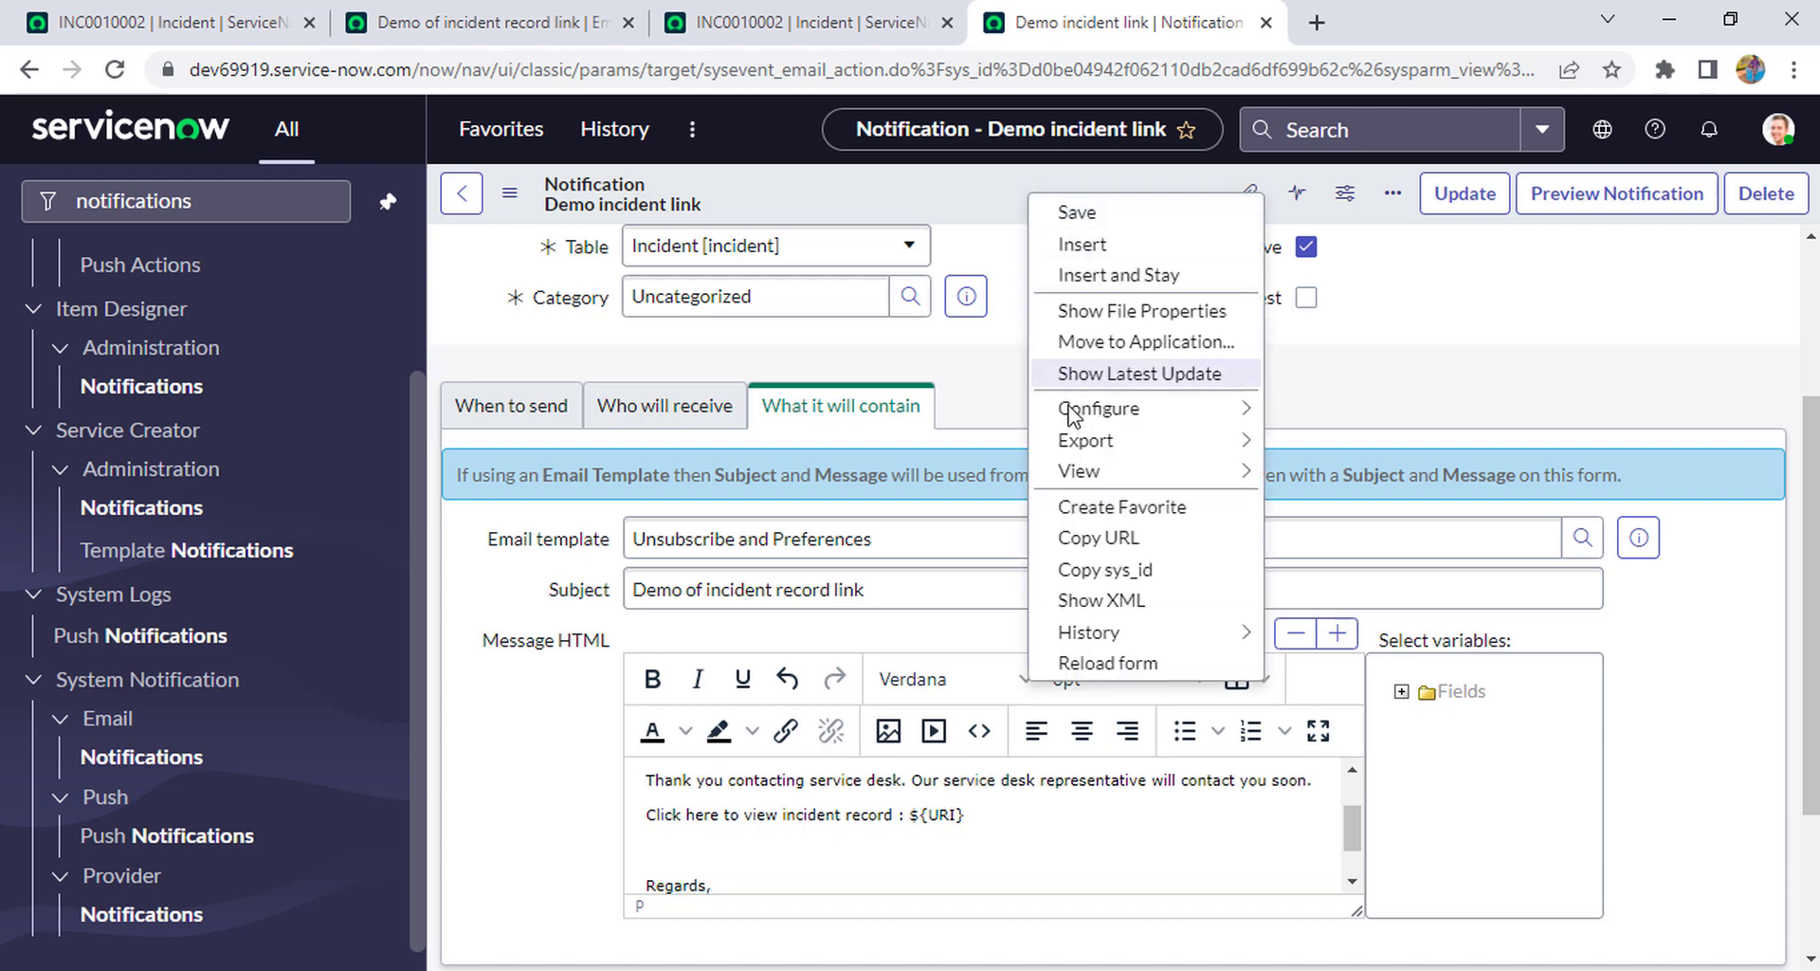
{"action": "left_click", "coordinate": [1077, 212]}
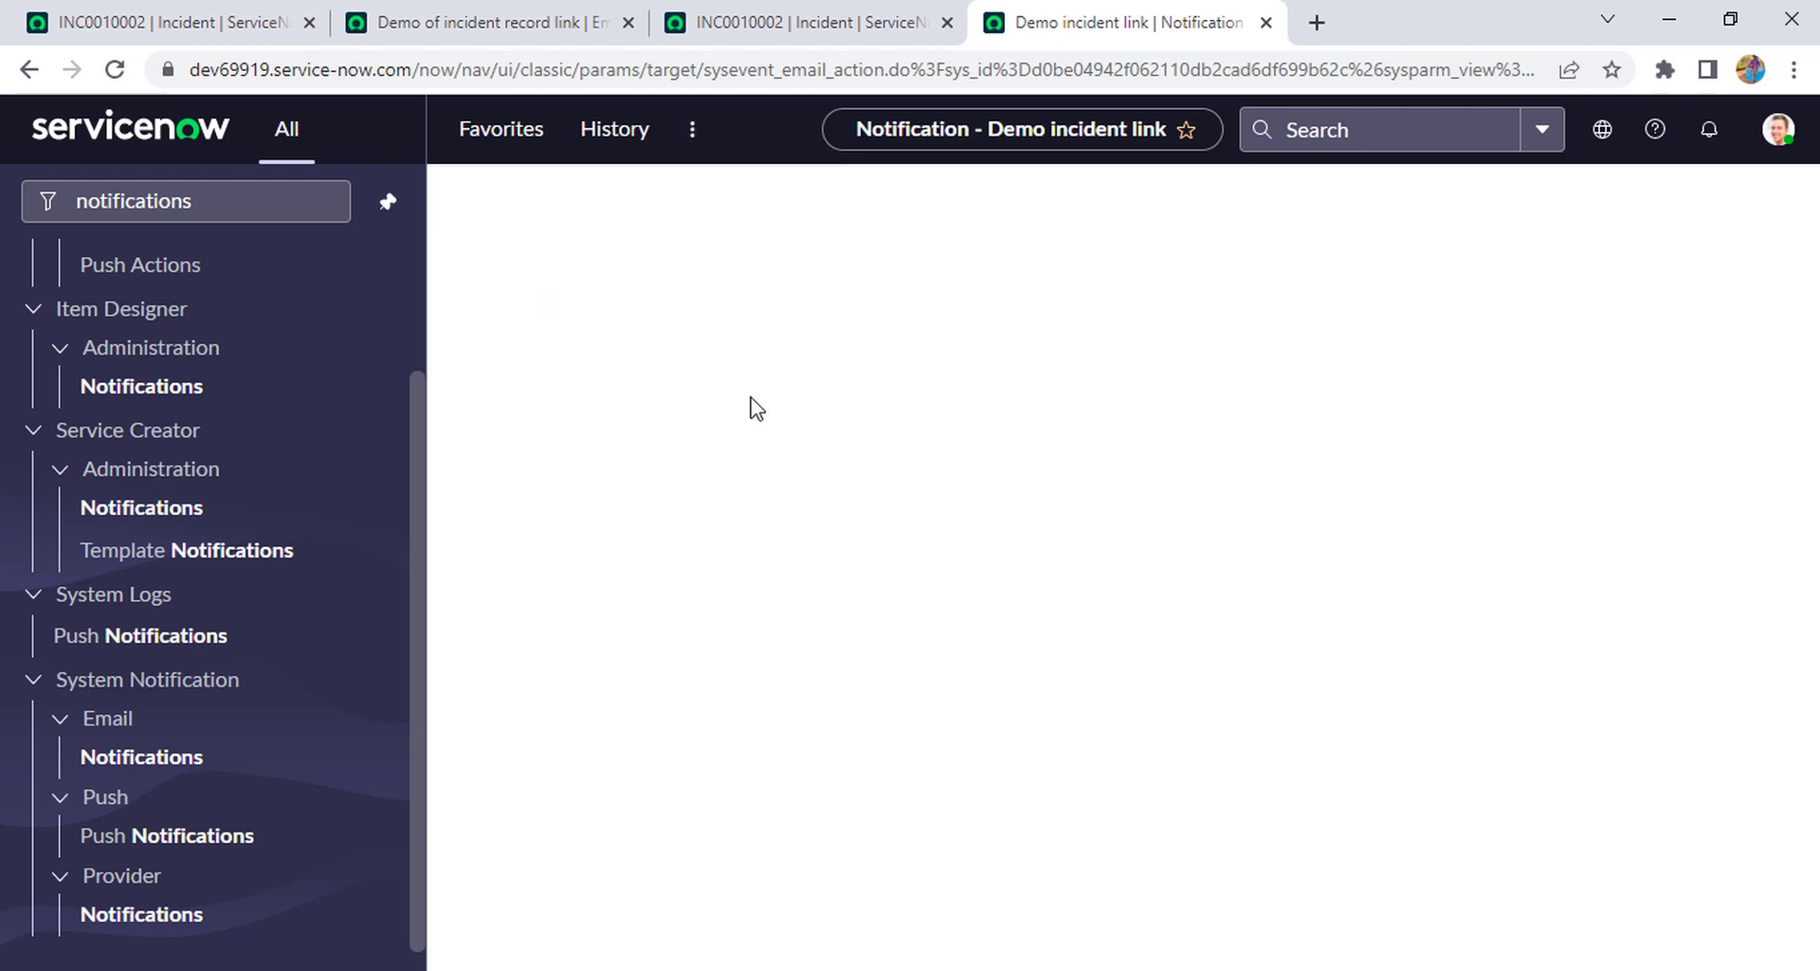
- Return the email record to the filtered Emails list and open a new incident form in the original incident's browser tab
{"action": "left_click", "coordinate": [531, 26]}
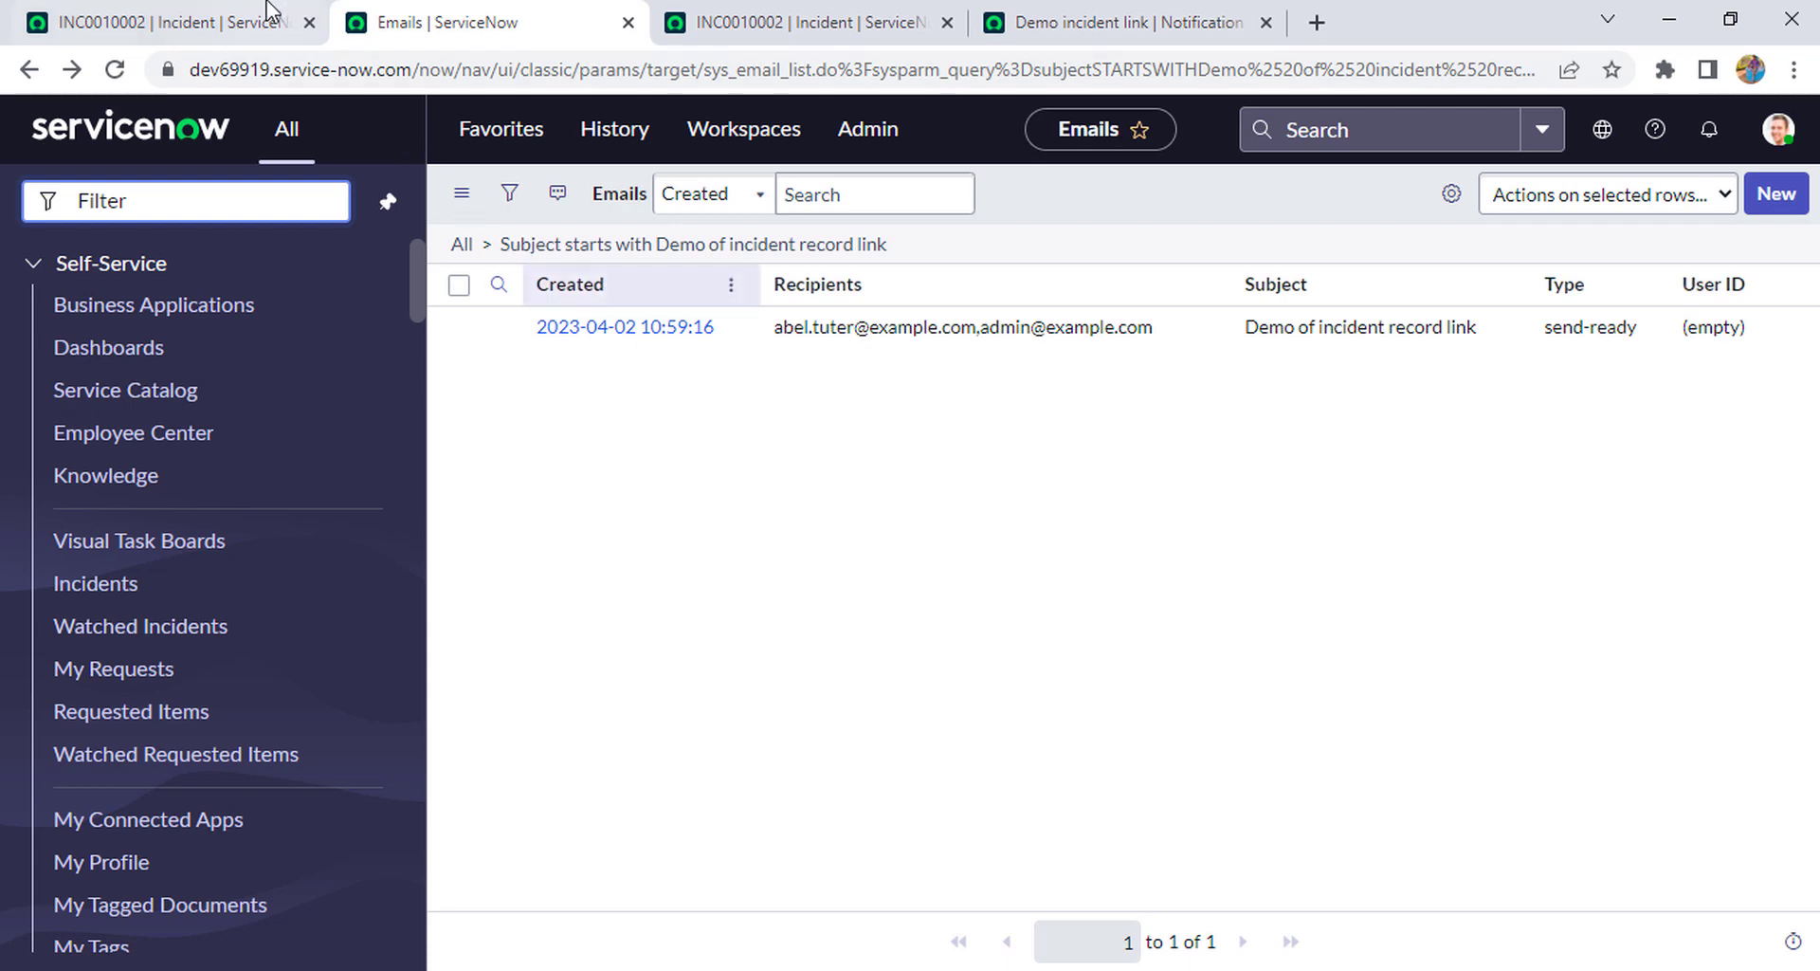
{"action": "left_click", "coordinate": [143, 19]}
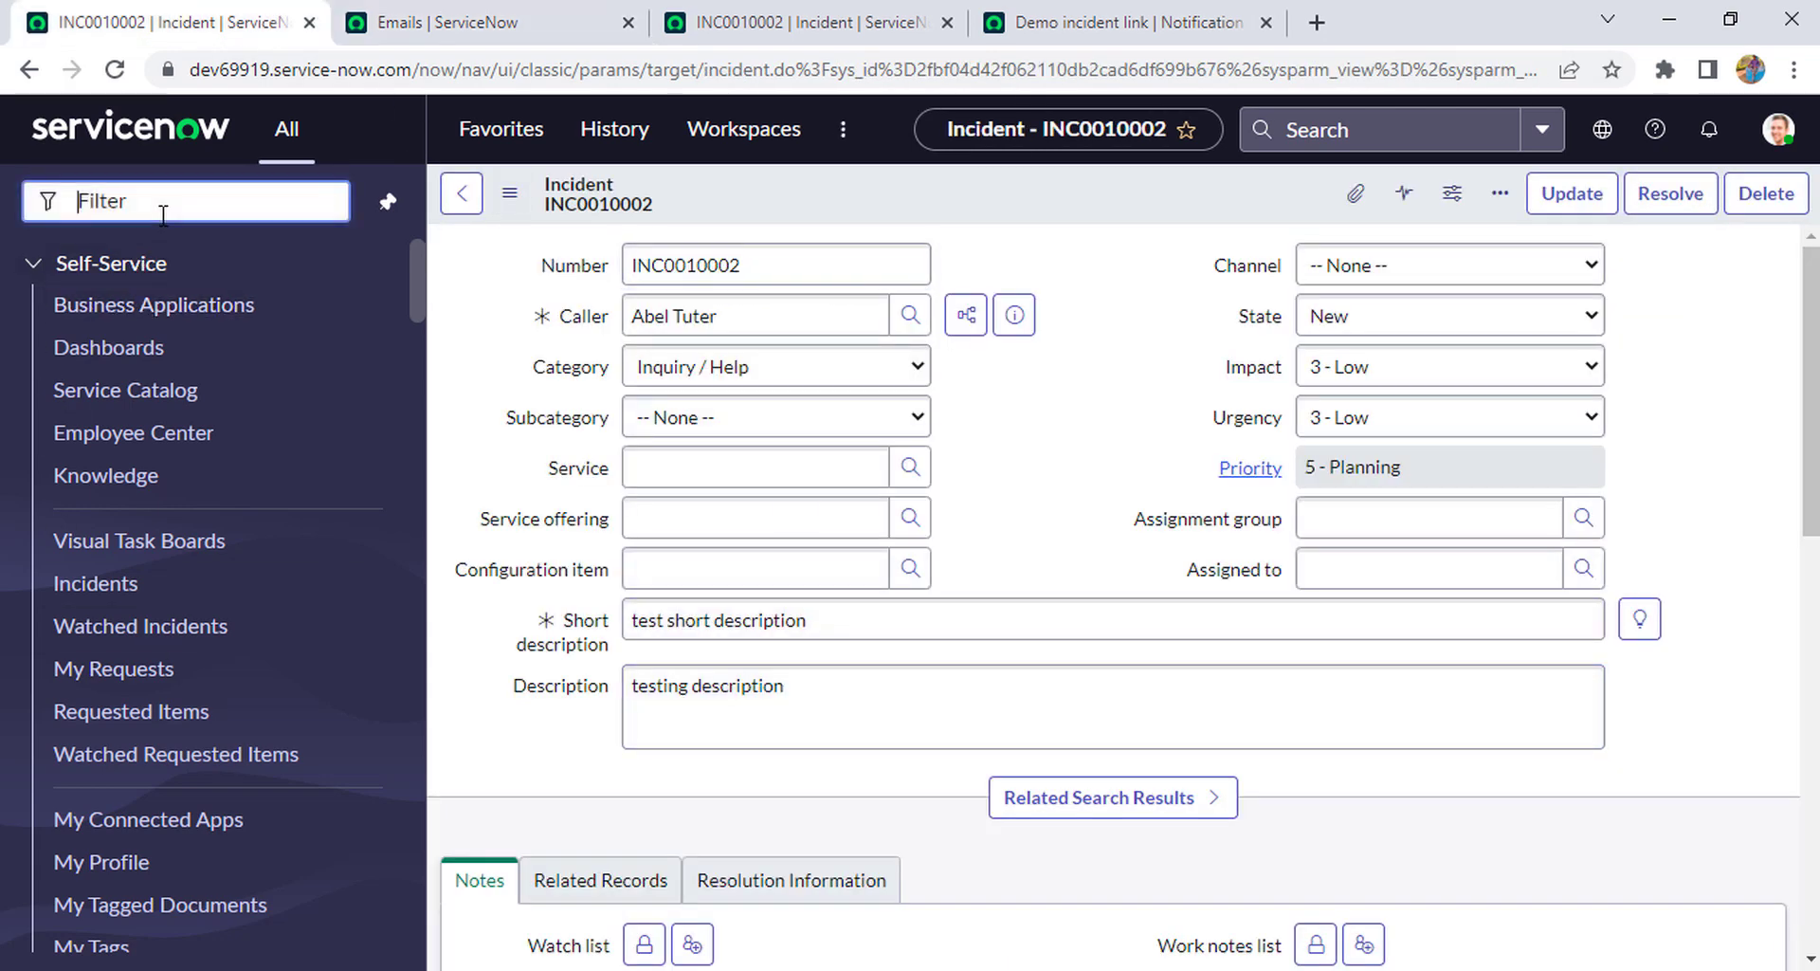
{"action": "type", "text": "icncid"}
{"action": "key", "text": "BackSpace"}
{"action": "key", "text": "BackSpace"}
{"action": "key", "text": "BackSpace"}
{"action": "key", "text": "BackSpace"}
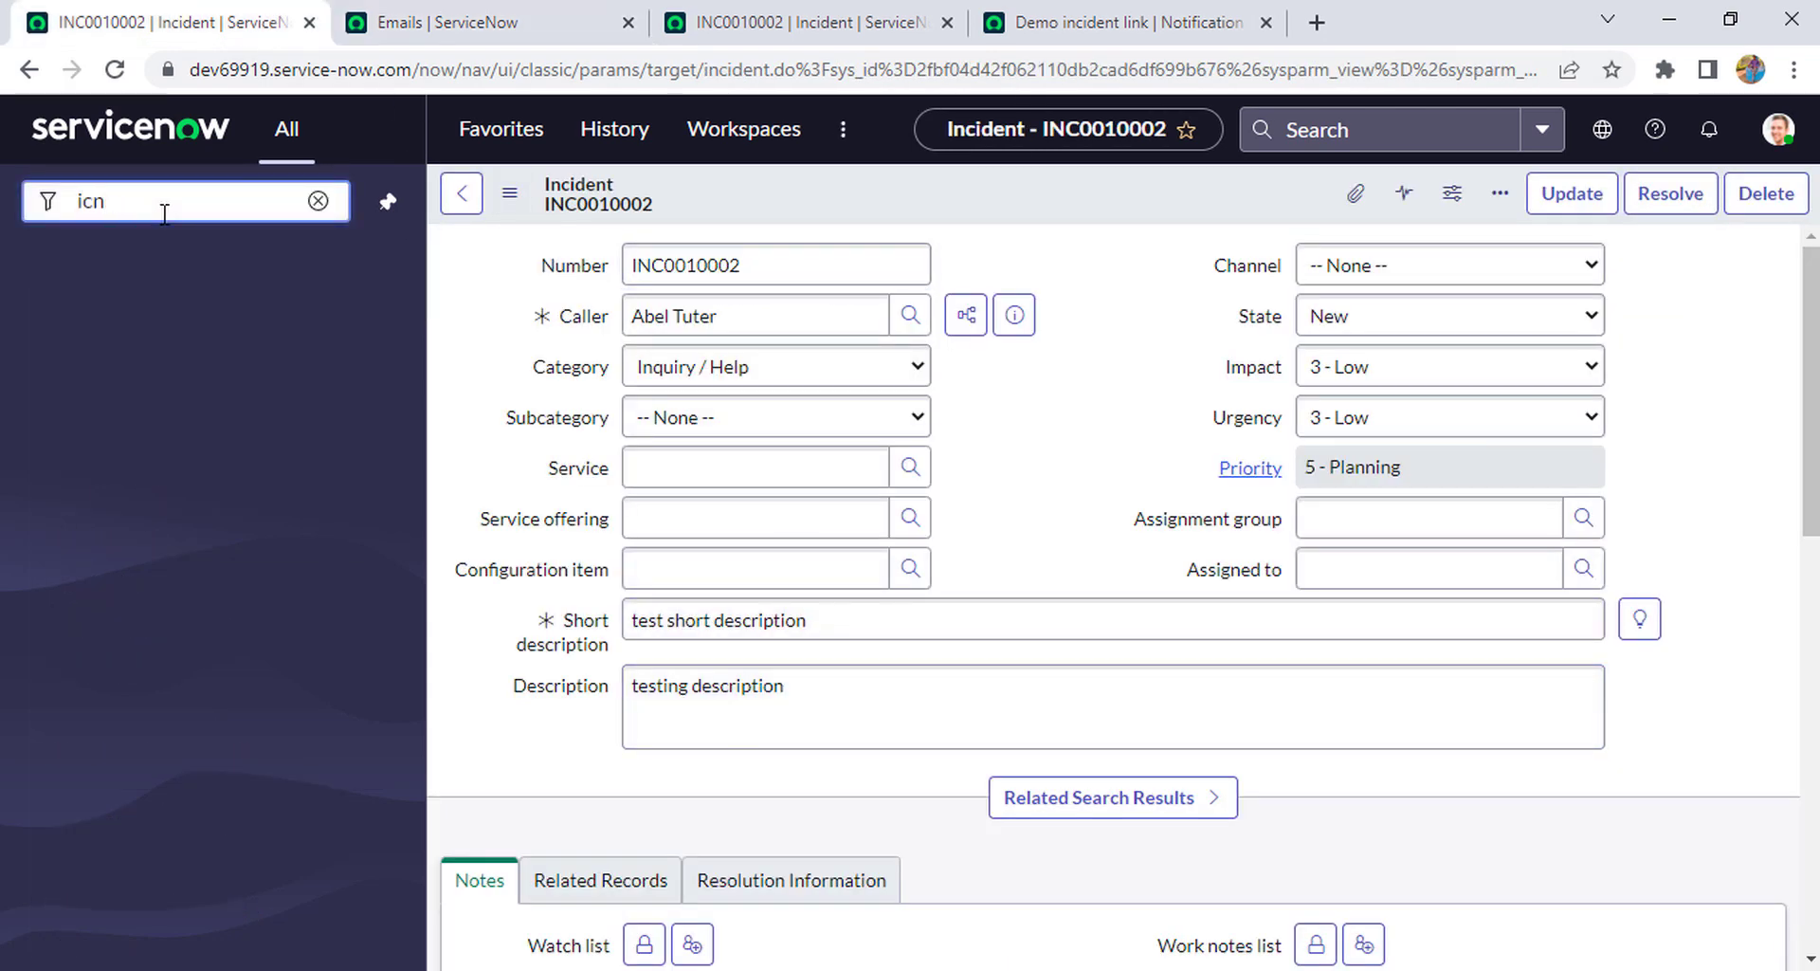
{"action": "key", "text": "BackSpace"}
{"action": "type", "text": "ni"}
{"action": "key", "text": "BackSpace"}
{"action": "type", "text": "cident"}
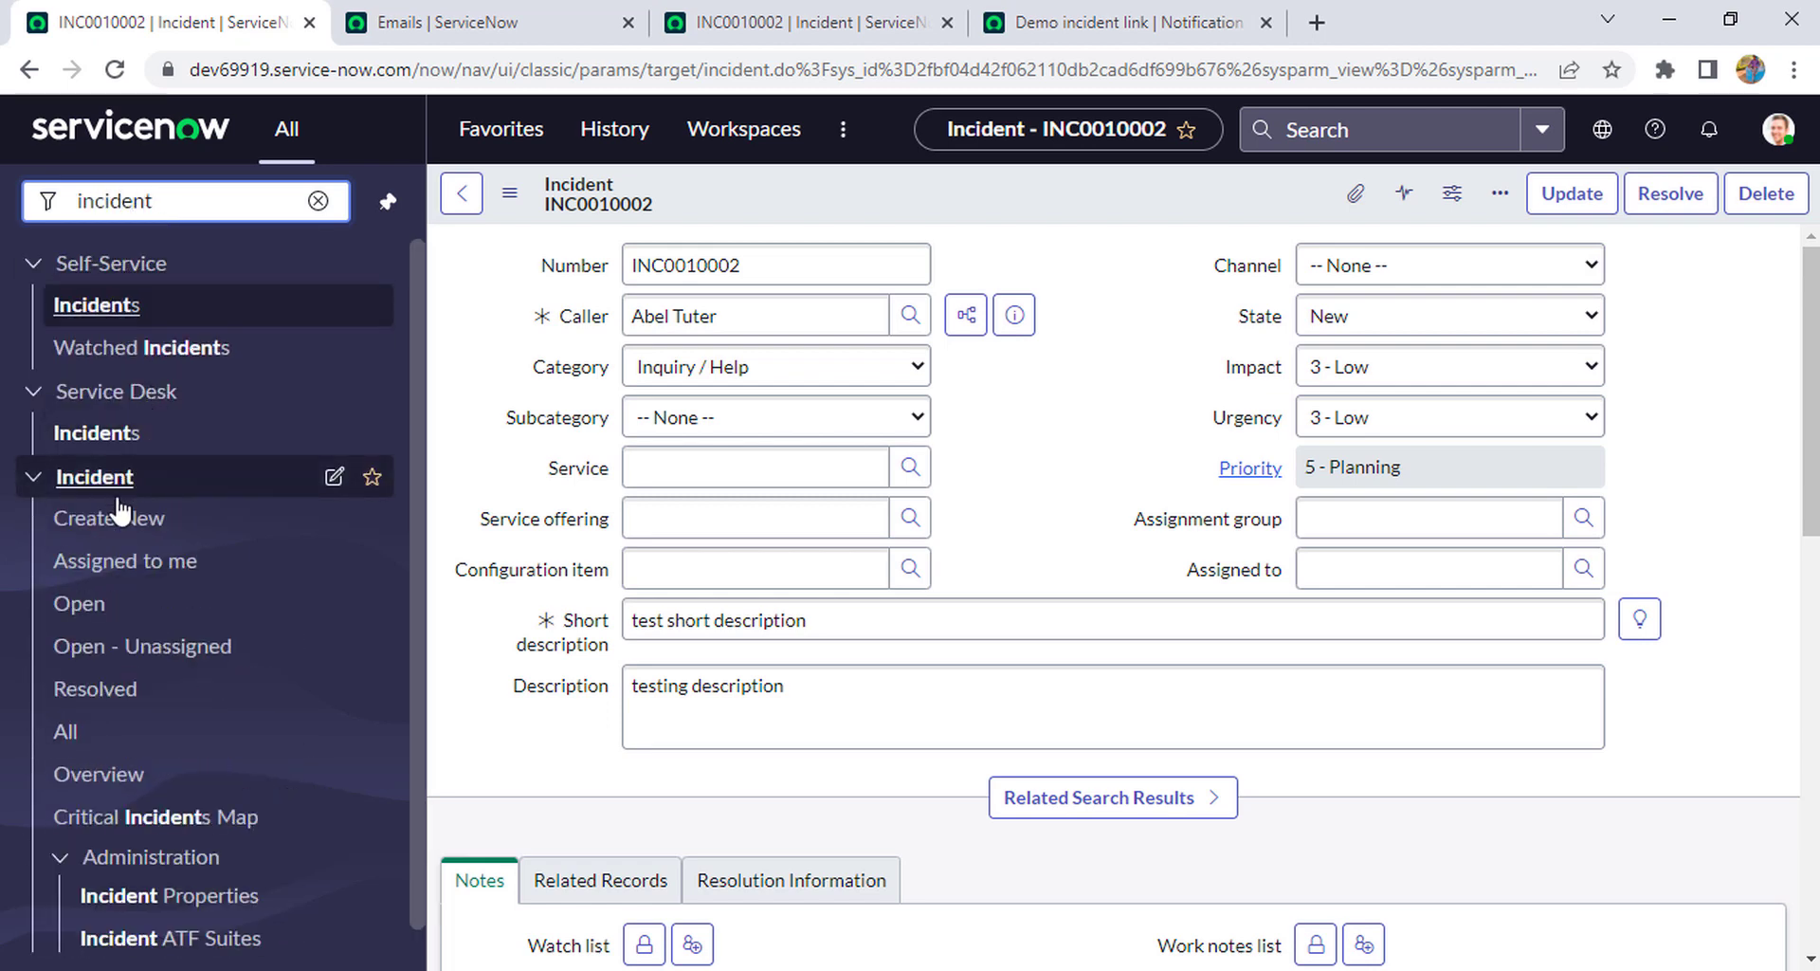
{"action": "left_click", "coordinate": [126, 520]}
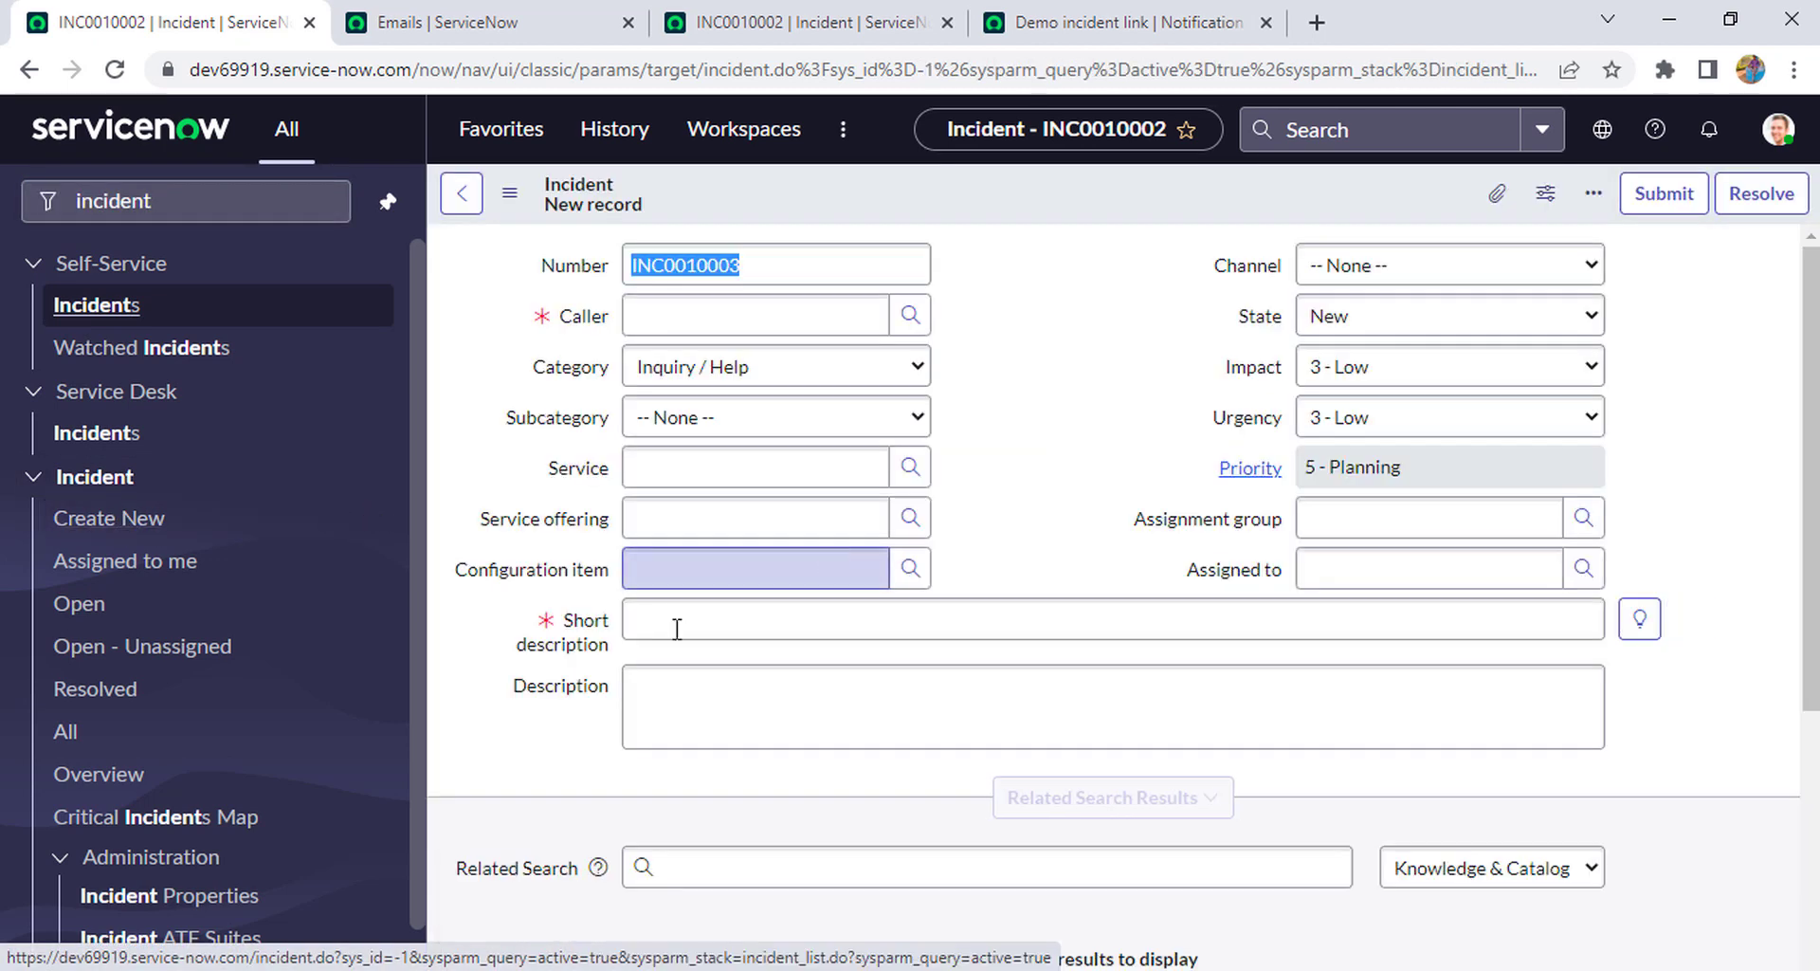
- Fill in the caller with the non-recent match for "ab", set the short description to "test 2", and save the incident
{"action": "left_click", "coordinate": [765, 318]}
{"action": "type", "text": "ab"}
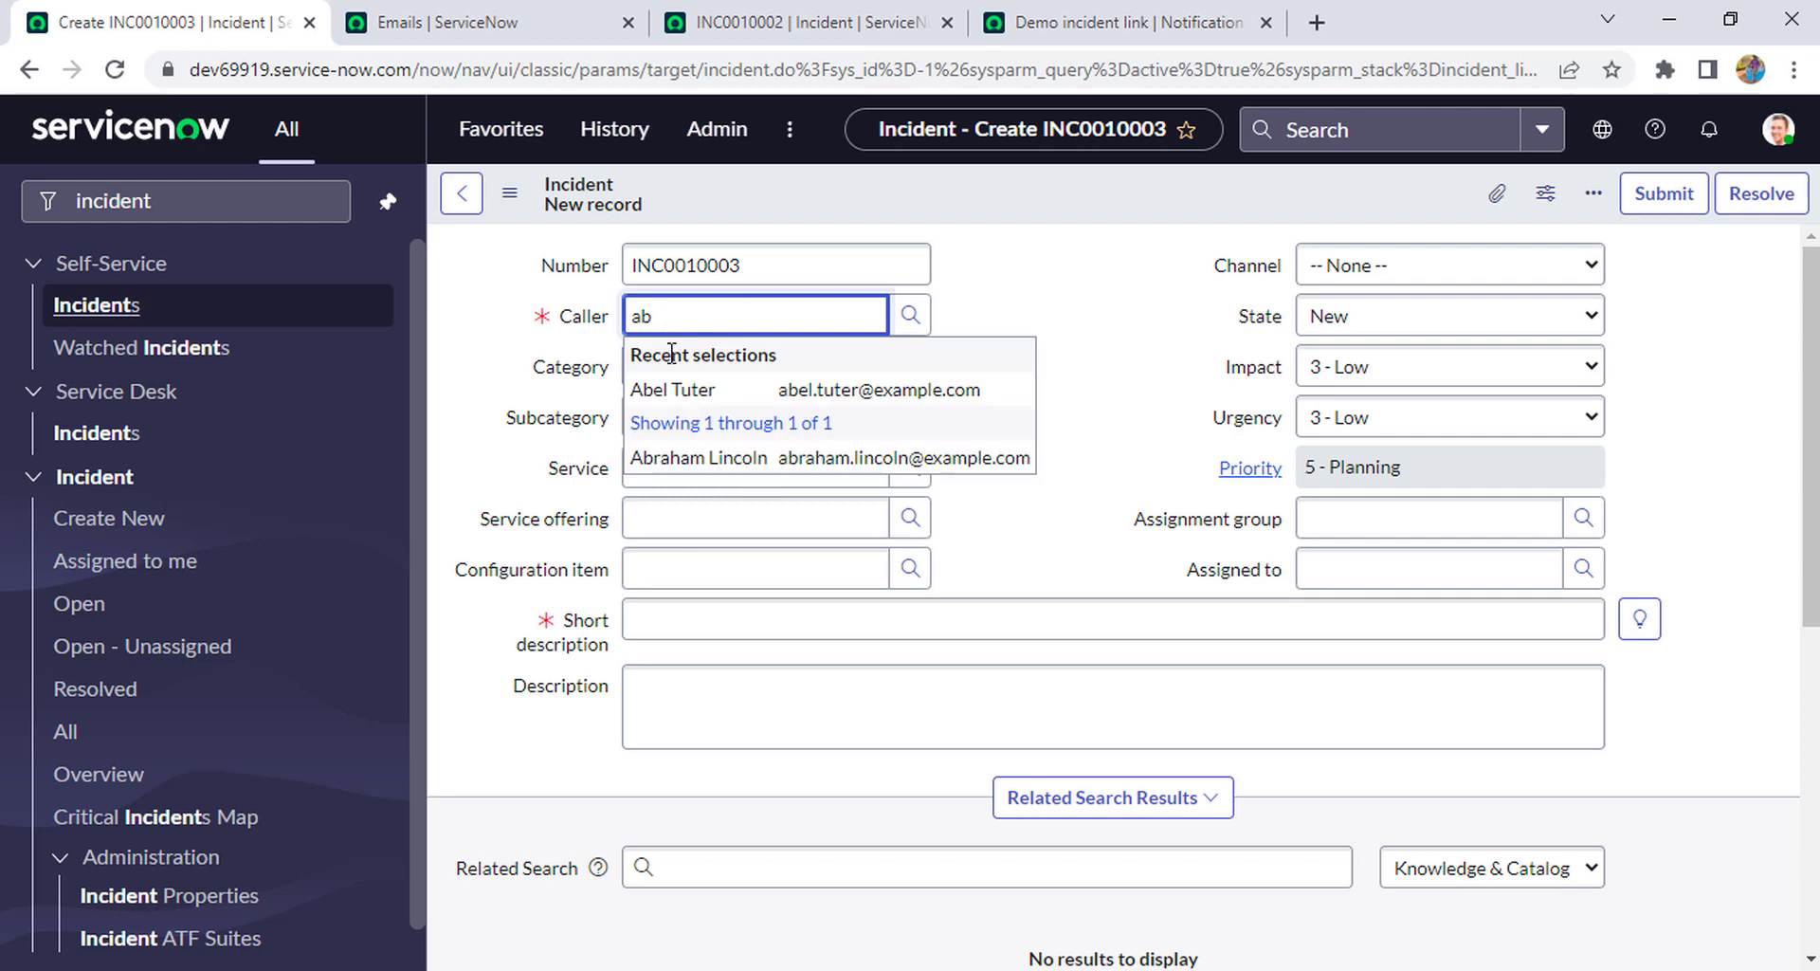
{"action": "left_click", "coordinate": [674, 460]}
{"action": "left_click", "coordinate": [756, 622]}
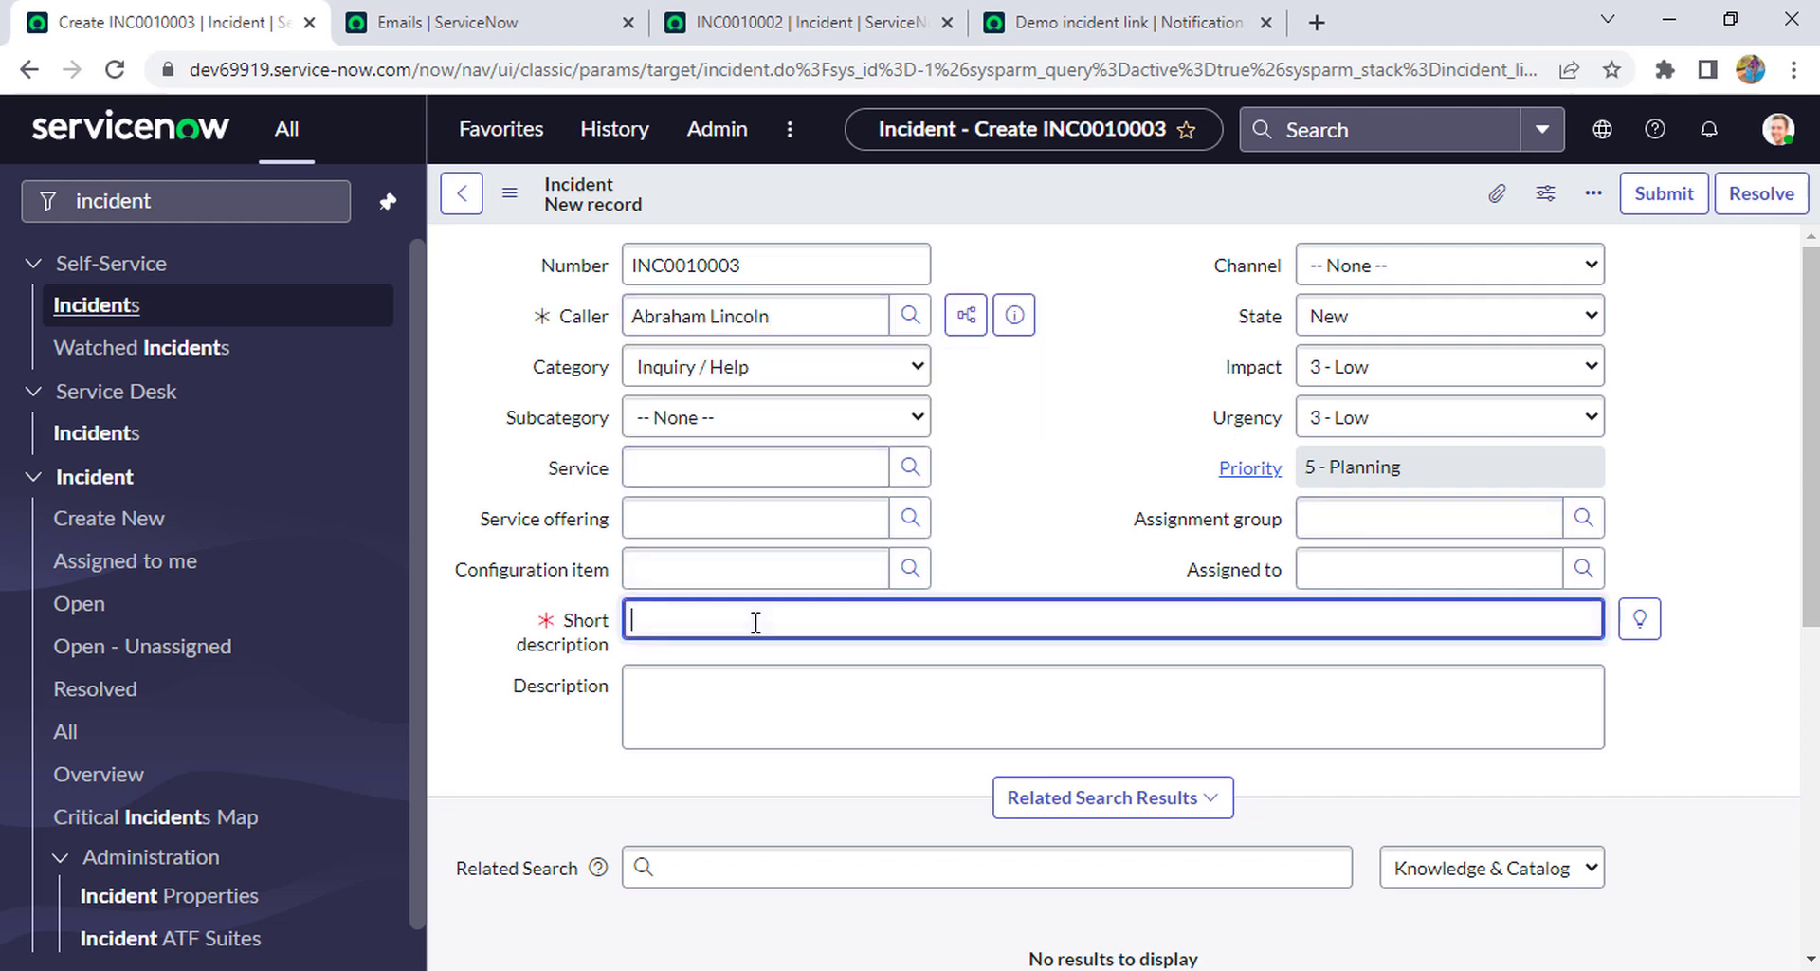
{"action": "type", "text": "test 2"}
{"action": "right_click", "coordinate": [1200, 190]}
{"action": "left_click", "coordinate": [1242, 204]}
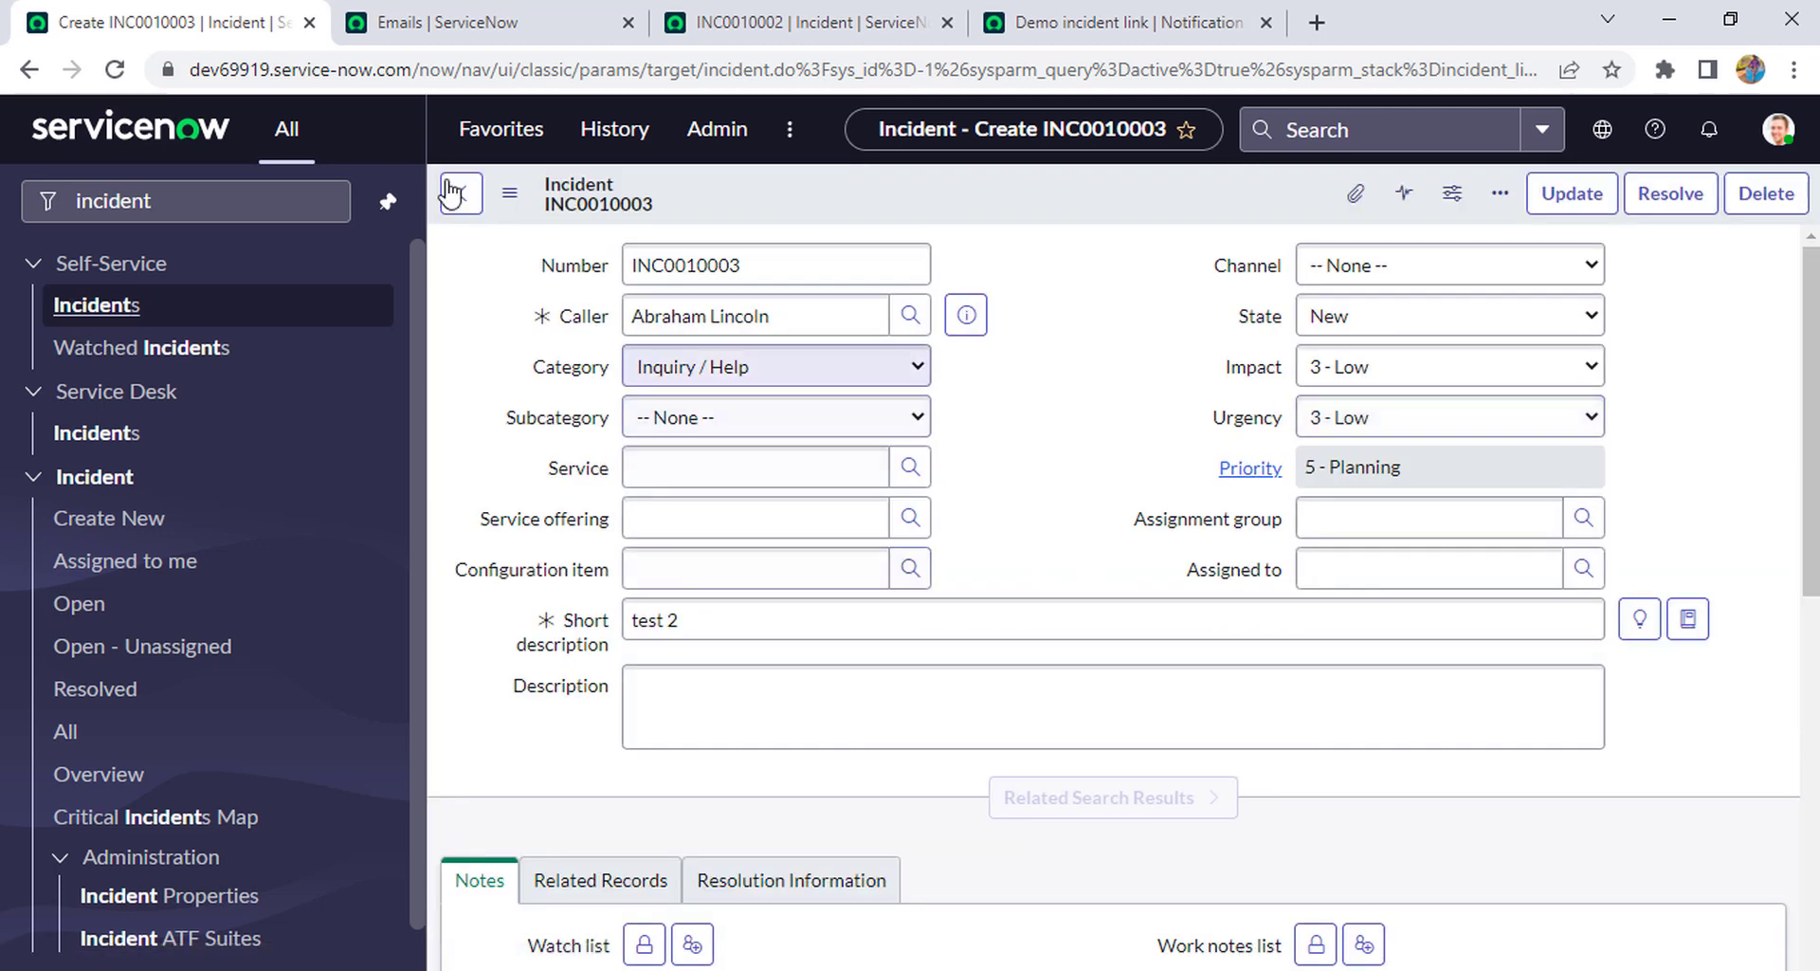
- Reload the filtered Emails list to check for the notification email of the new incident
{"action": "left_click", "coordinate": [394, 17]}
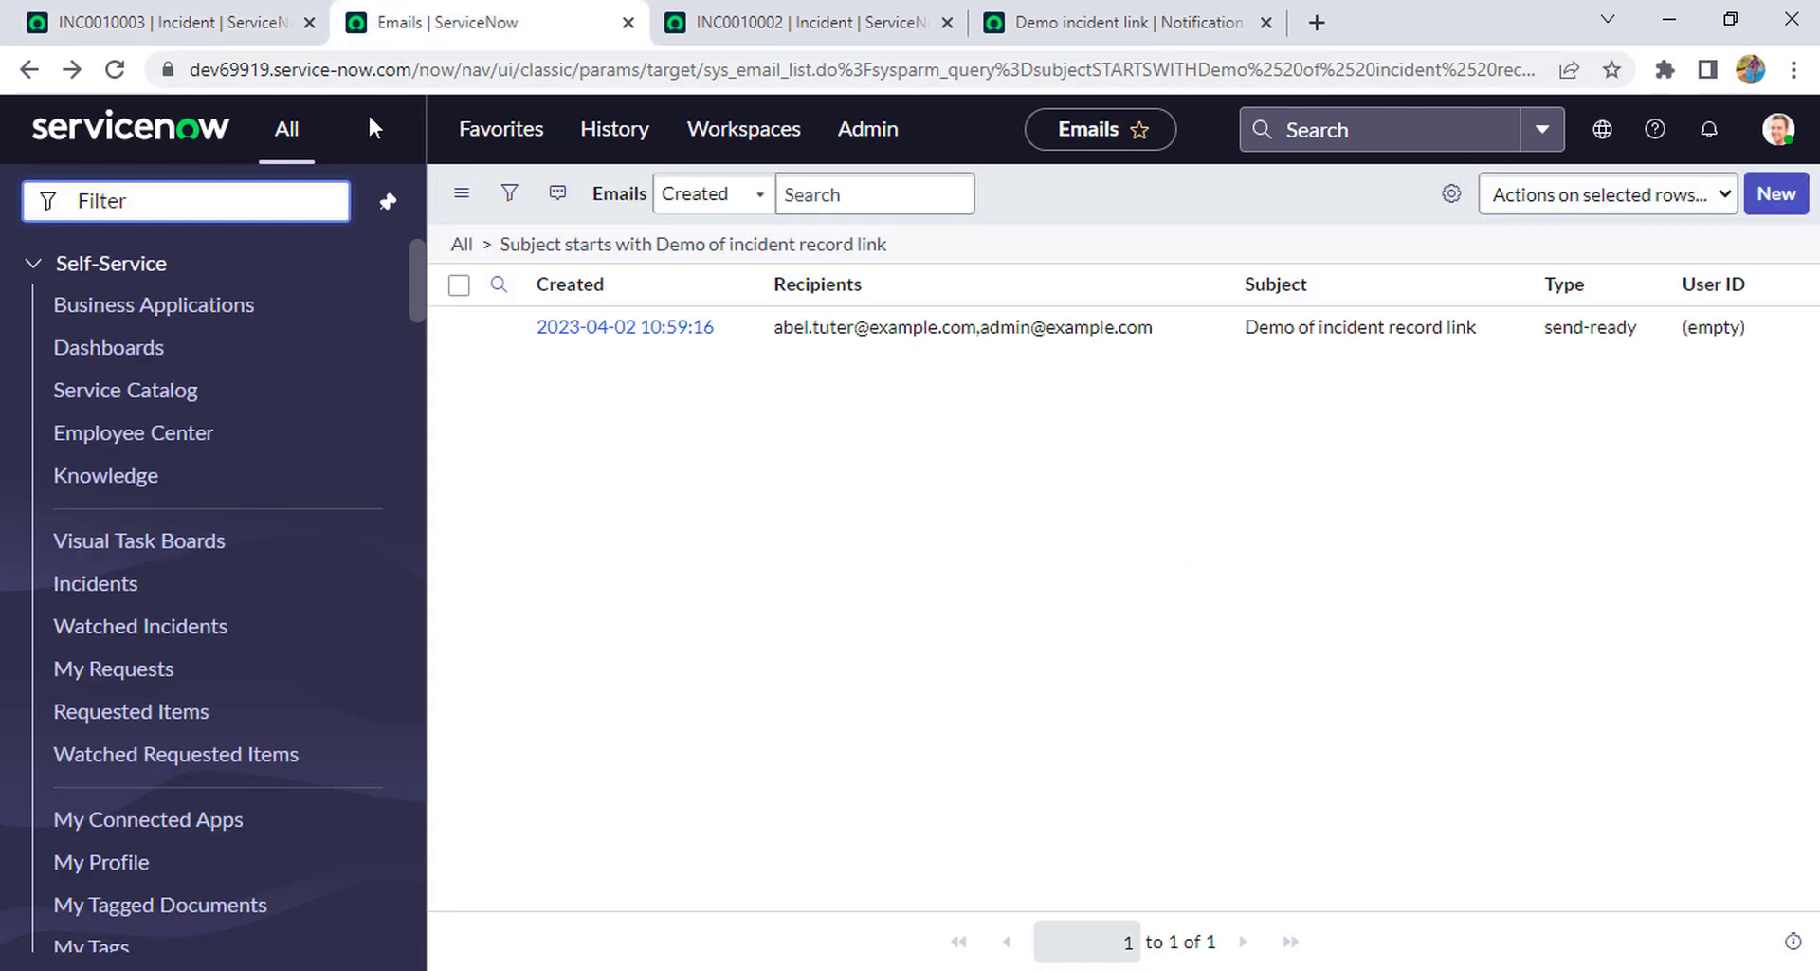
{"action": "left_click", "coordinate": [113, 71]}
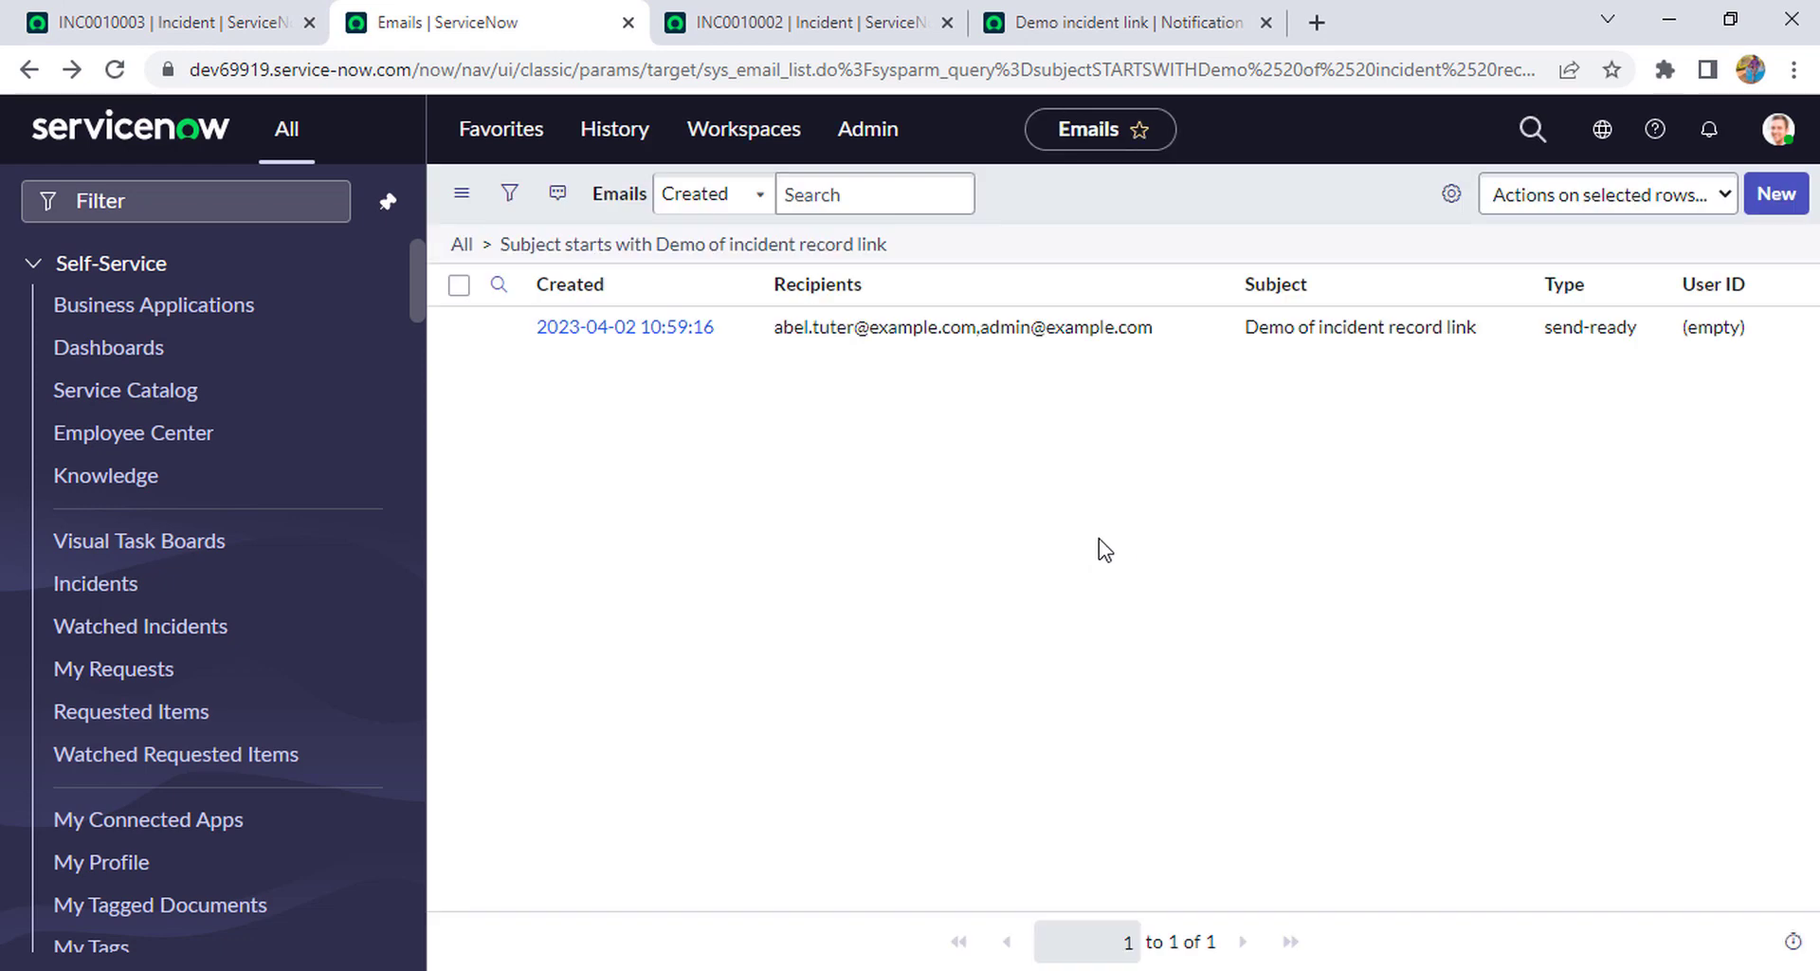
{"action": "left_click", "coordinate": [115, 70]}
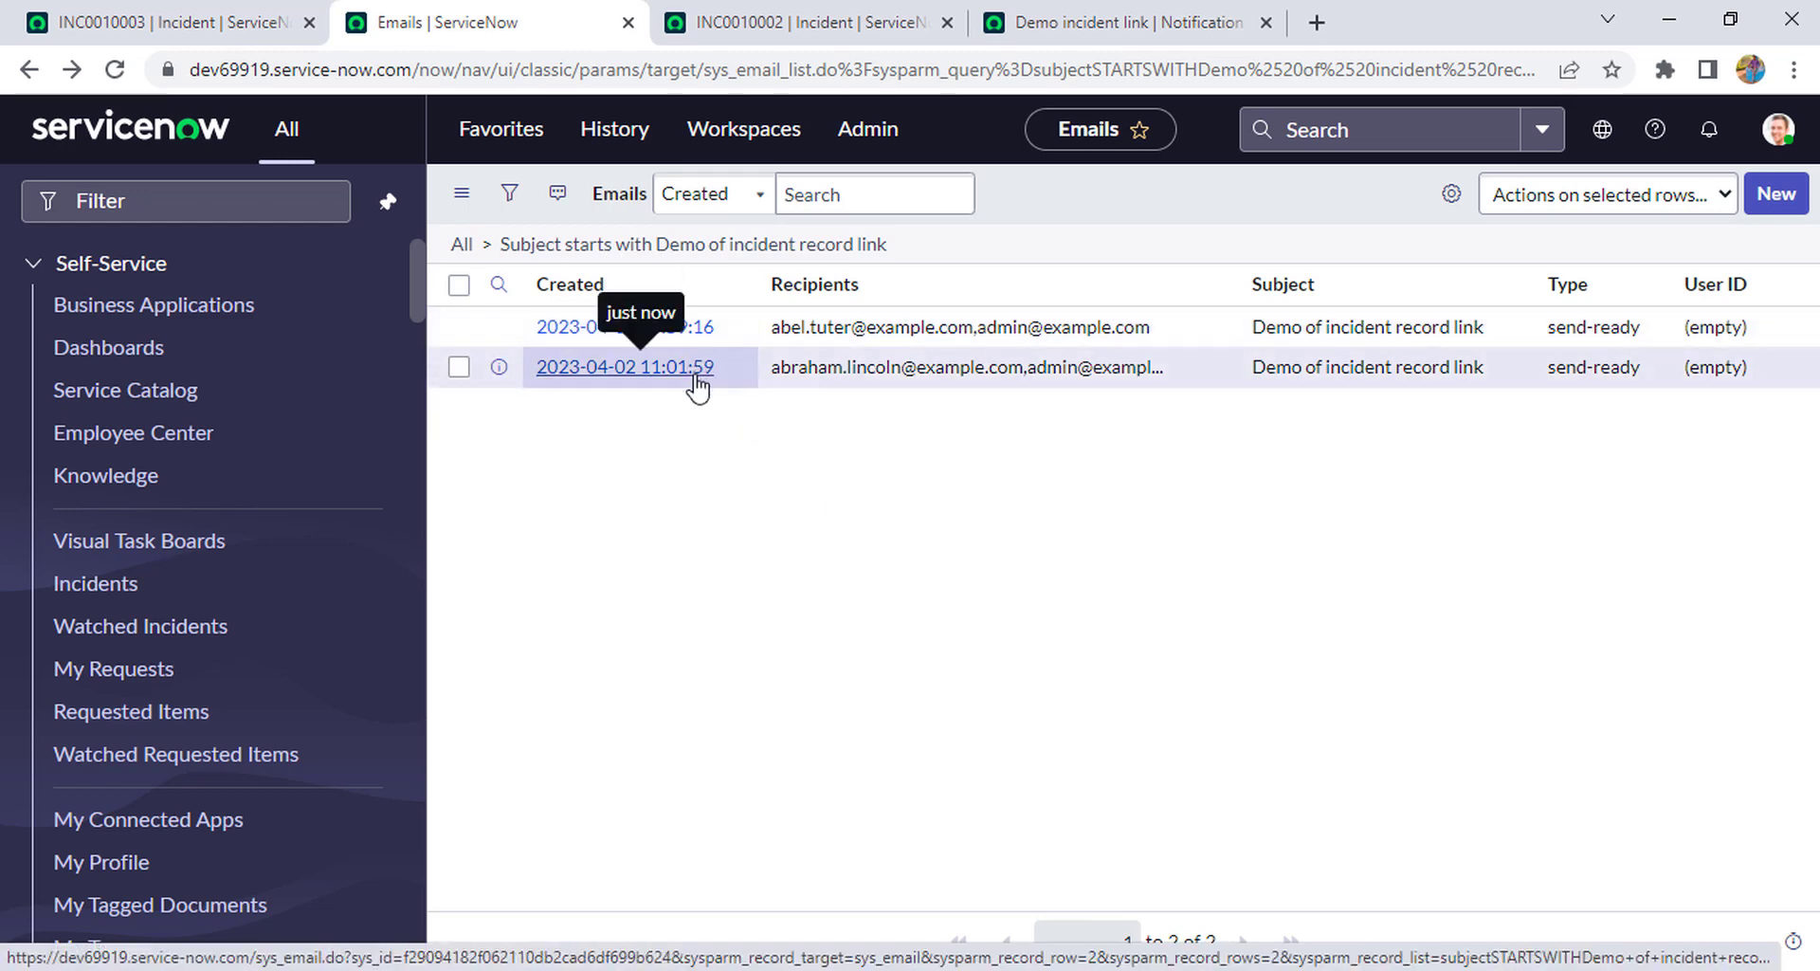
- Preview the newest "Demo of incident record link" email, follow its LINK to the incident, and close the opened browser tab
{"action": "left_click", "coordinate": [695, 374]}
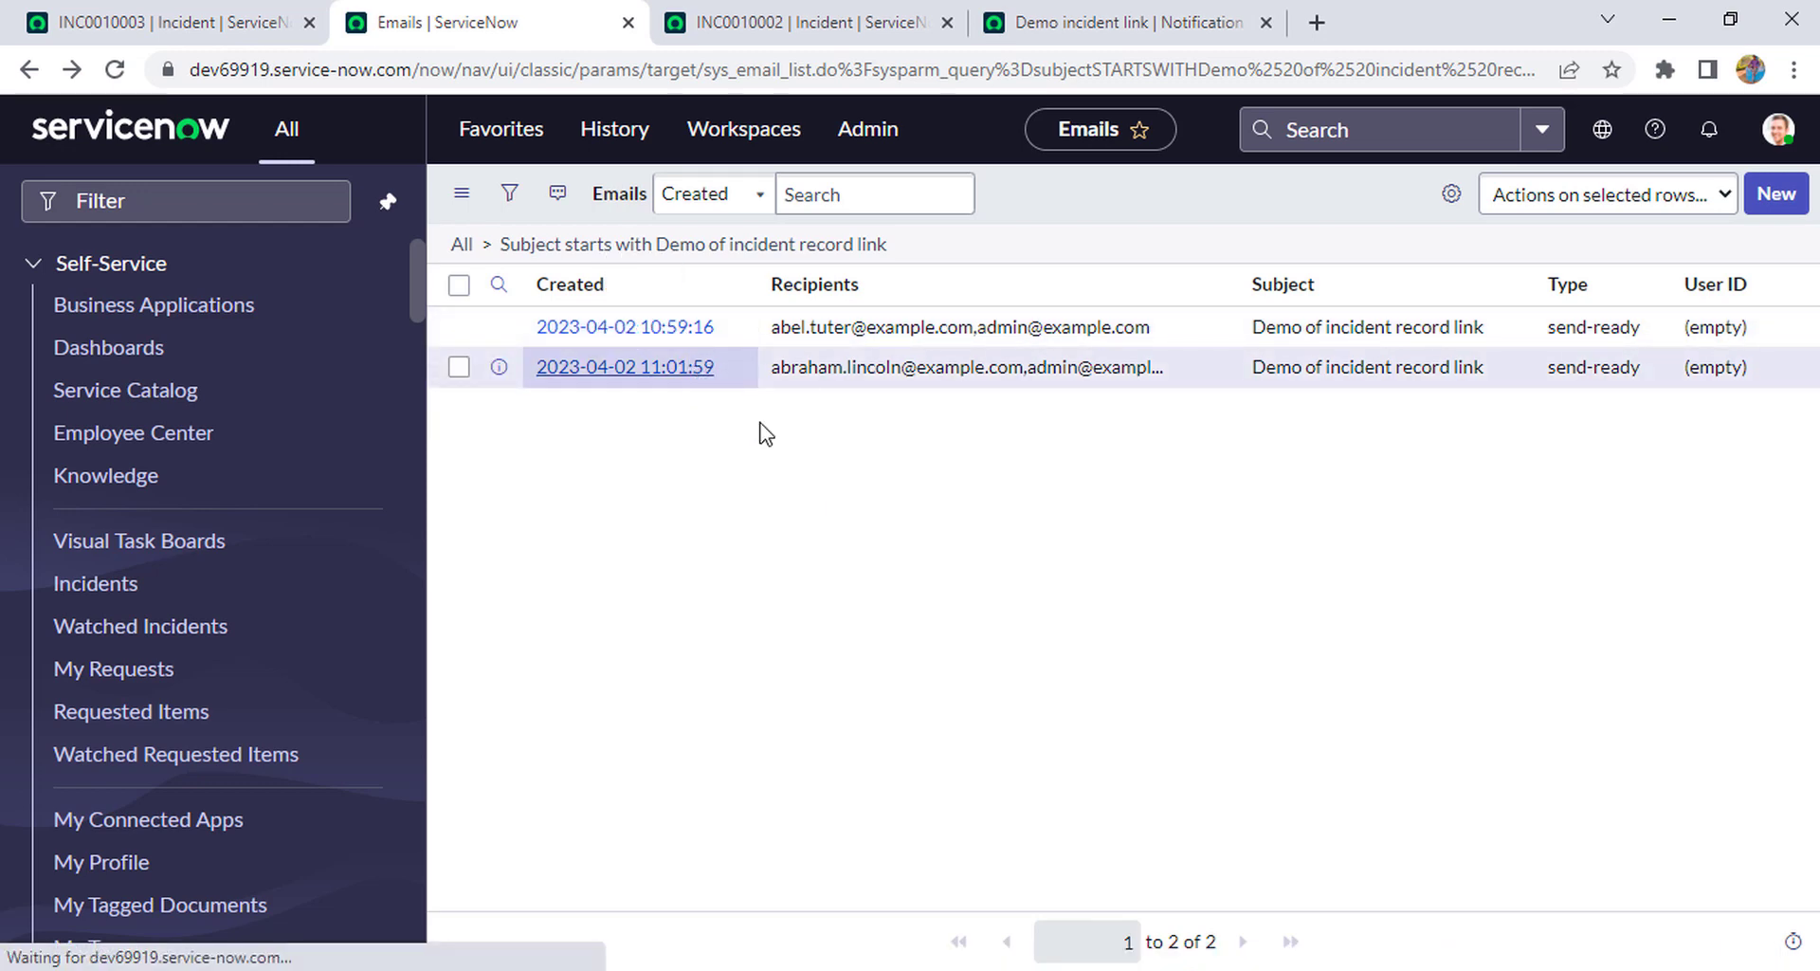
{"action": "scroll", "coordinate": [1151, 659], "scroll_direction": "down", "scroll_amount": 12}
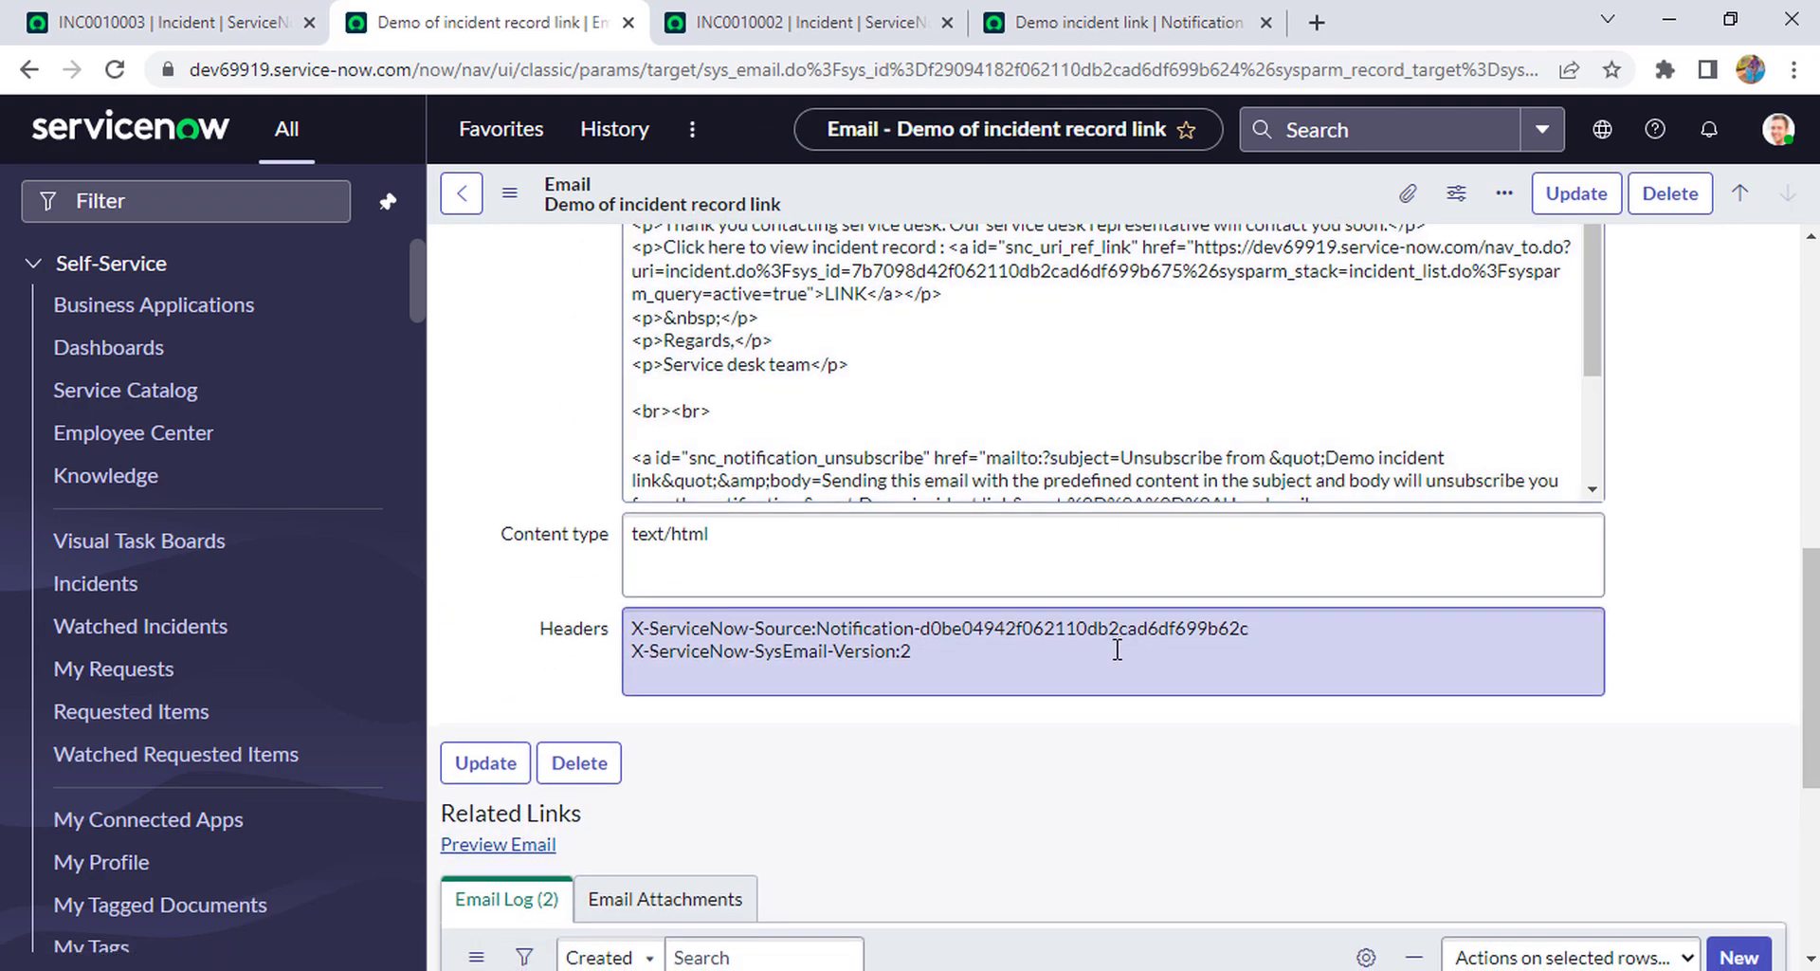
{"action": "left_click", "coordinate": [512, 588]}
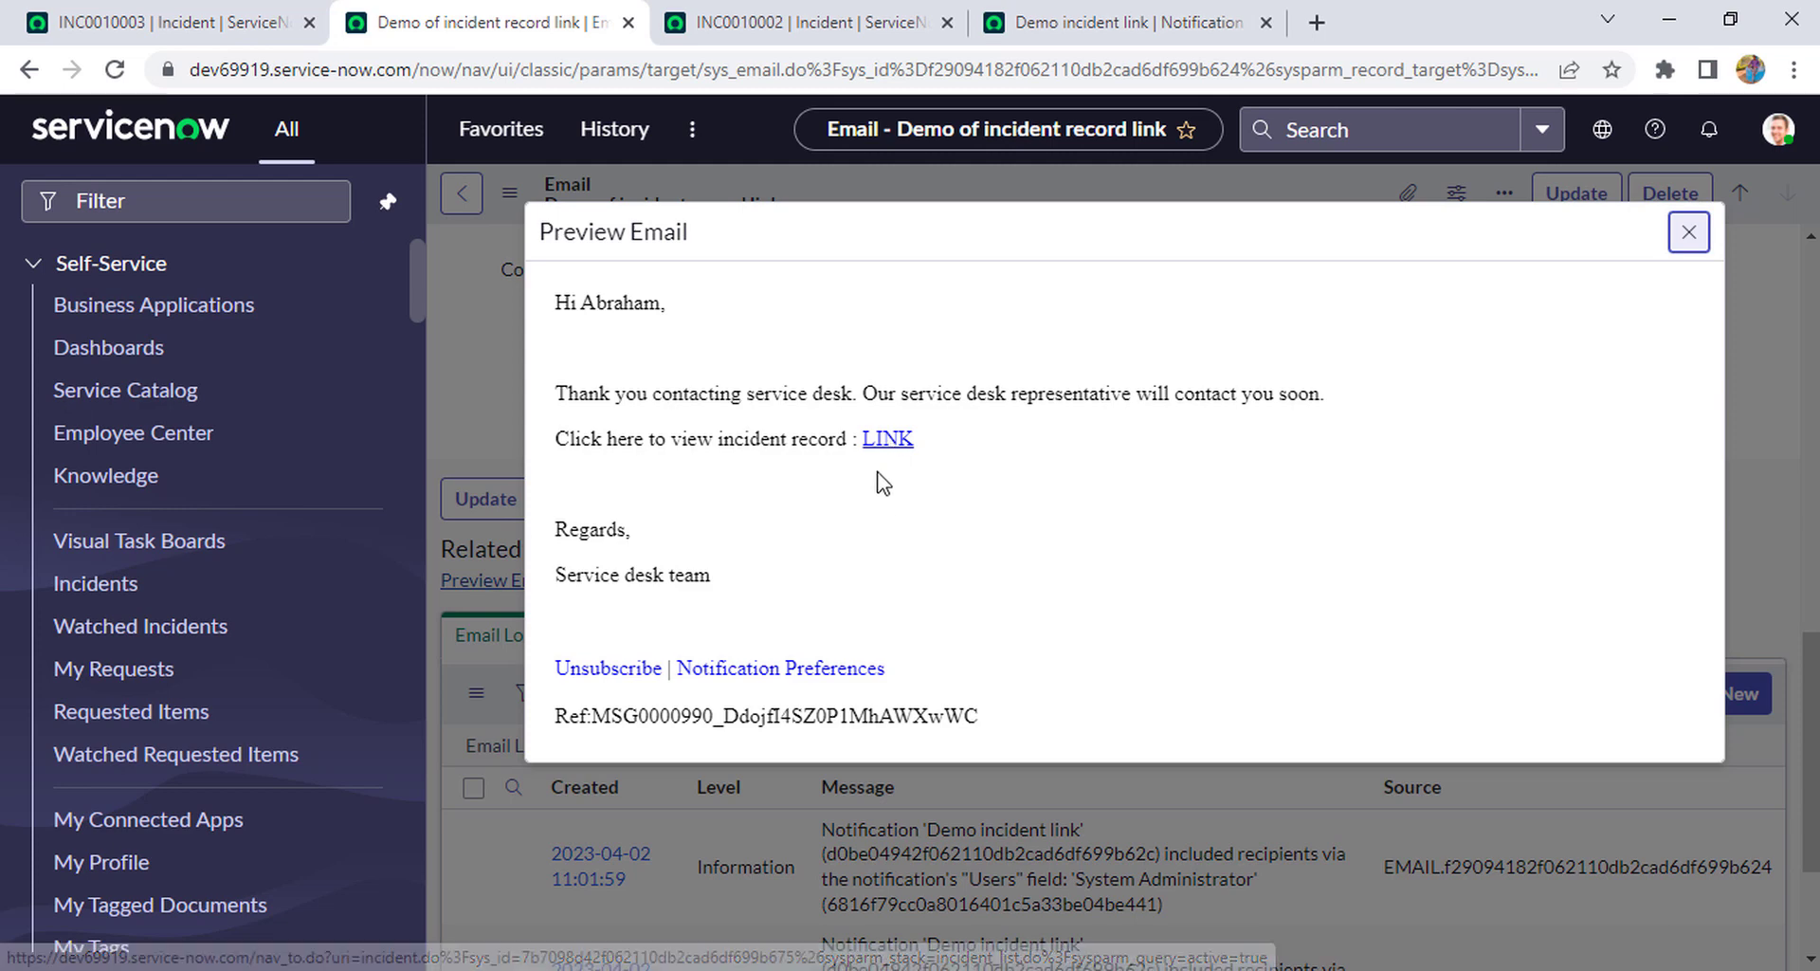
{"action": "left_click", "coordinate": [896, 445]}
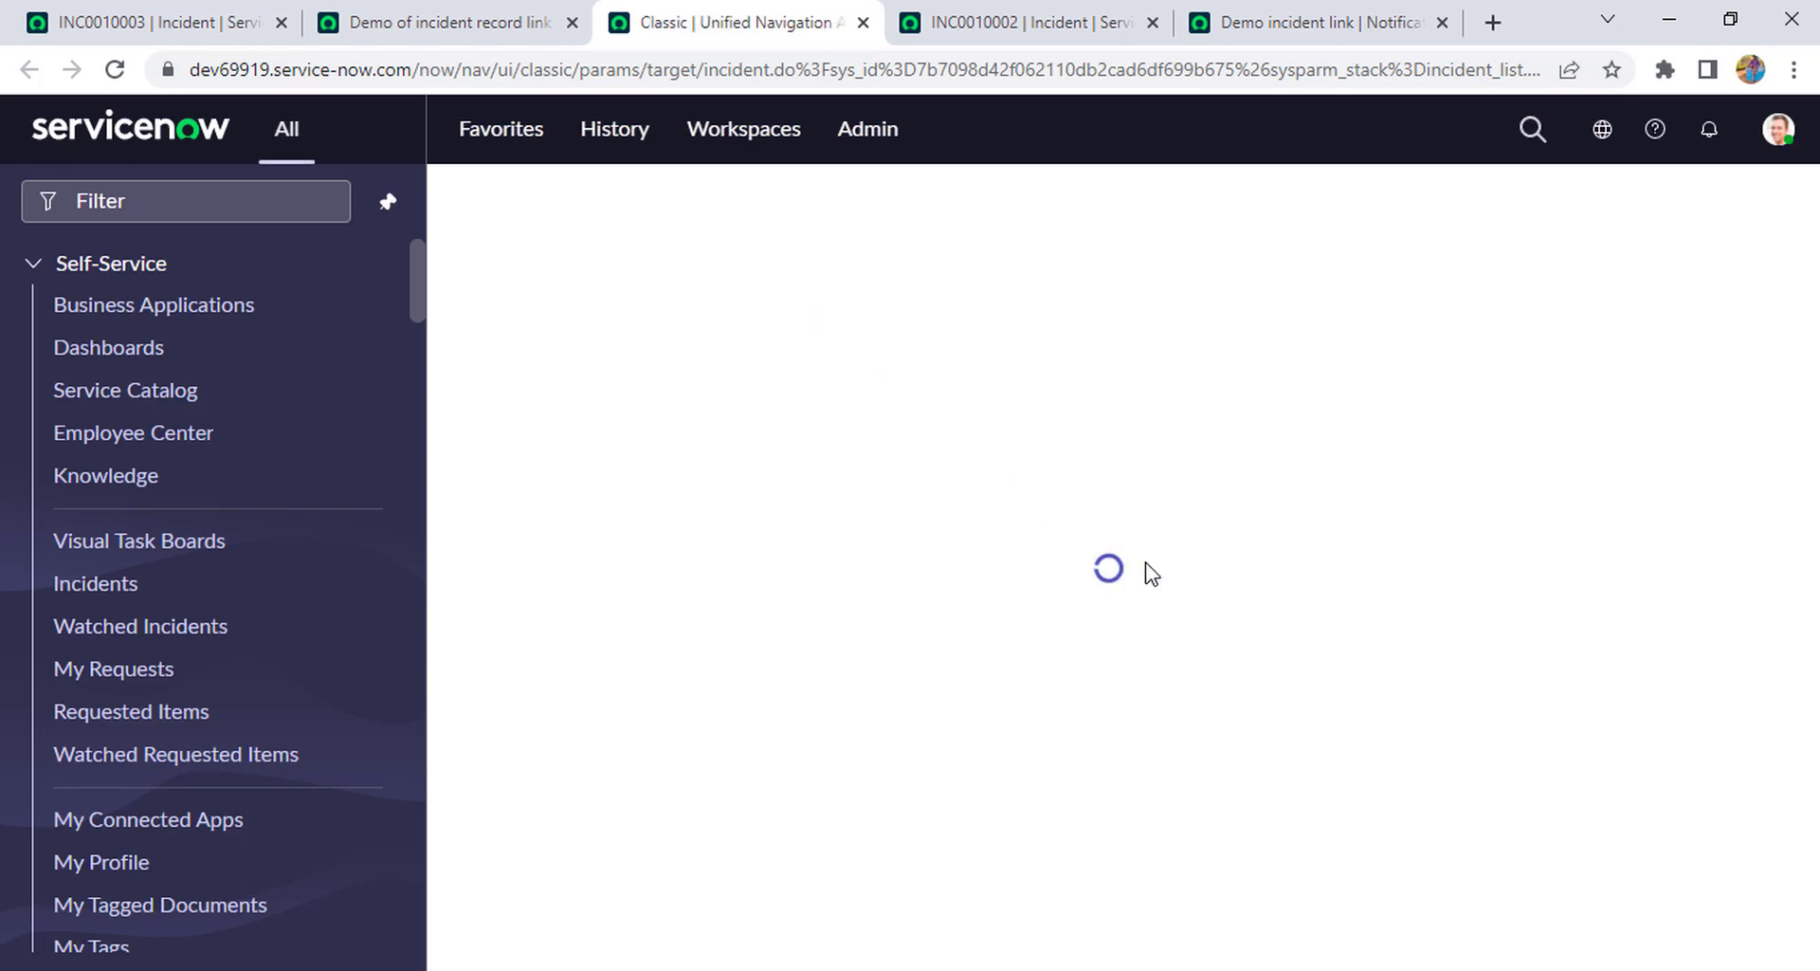
{"action": "left_click", "coordinate": [863, 22]}
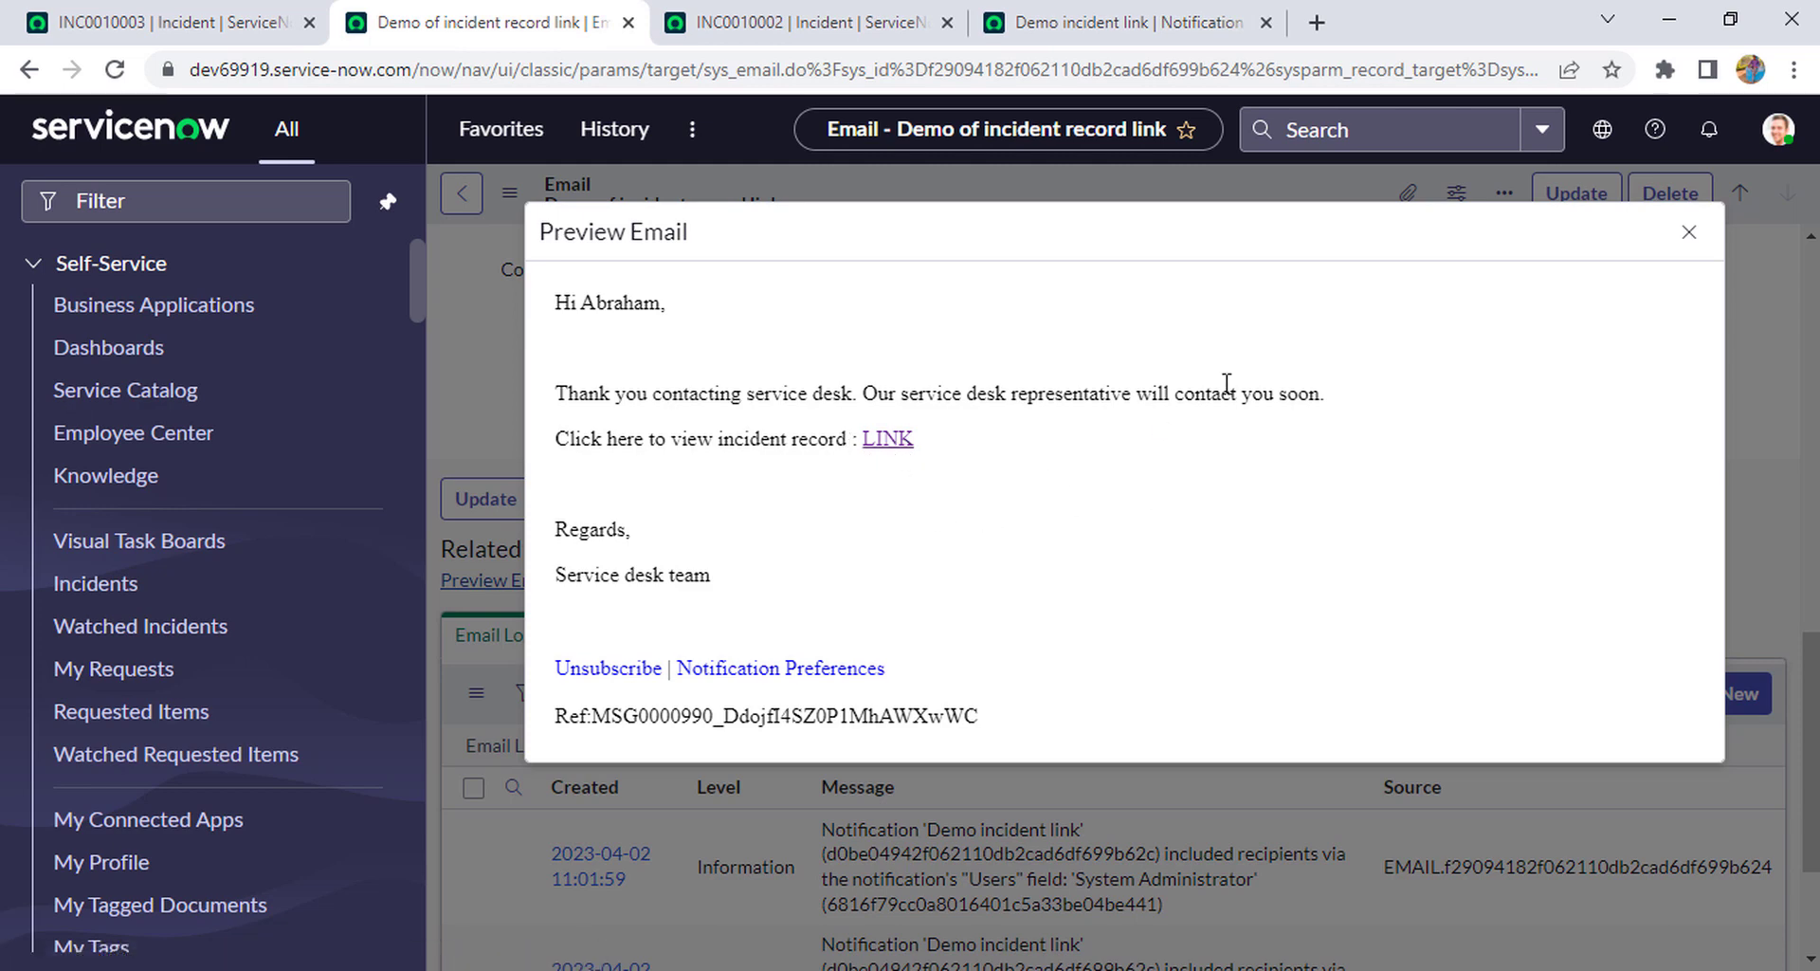
- Review the incident record link line in the Message HTML of the "Demo incident link" notification
{"action": "left_click", "coordinate": [1097, 31]}
{"action": "scroll", "coordinate": [1150, 341], "scroll_direction": "down", "scroll_amount": 6}
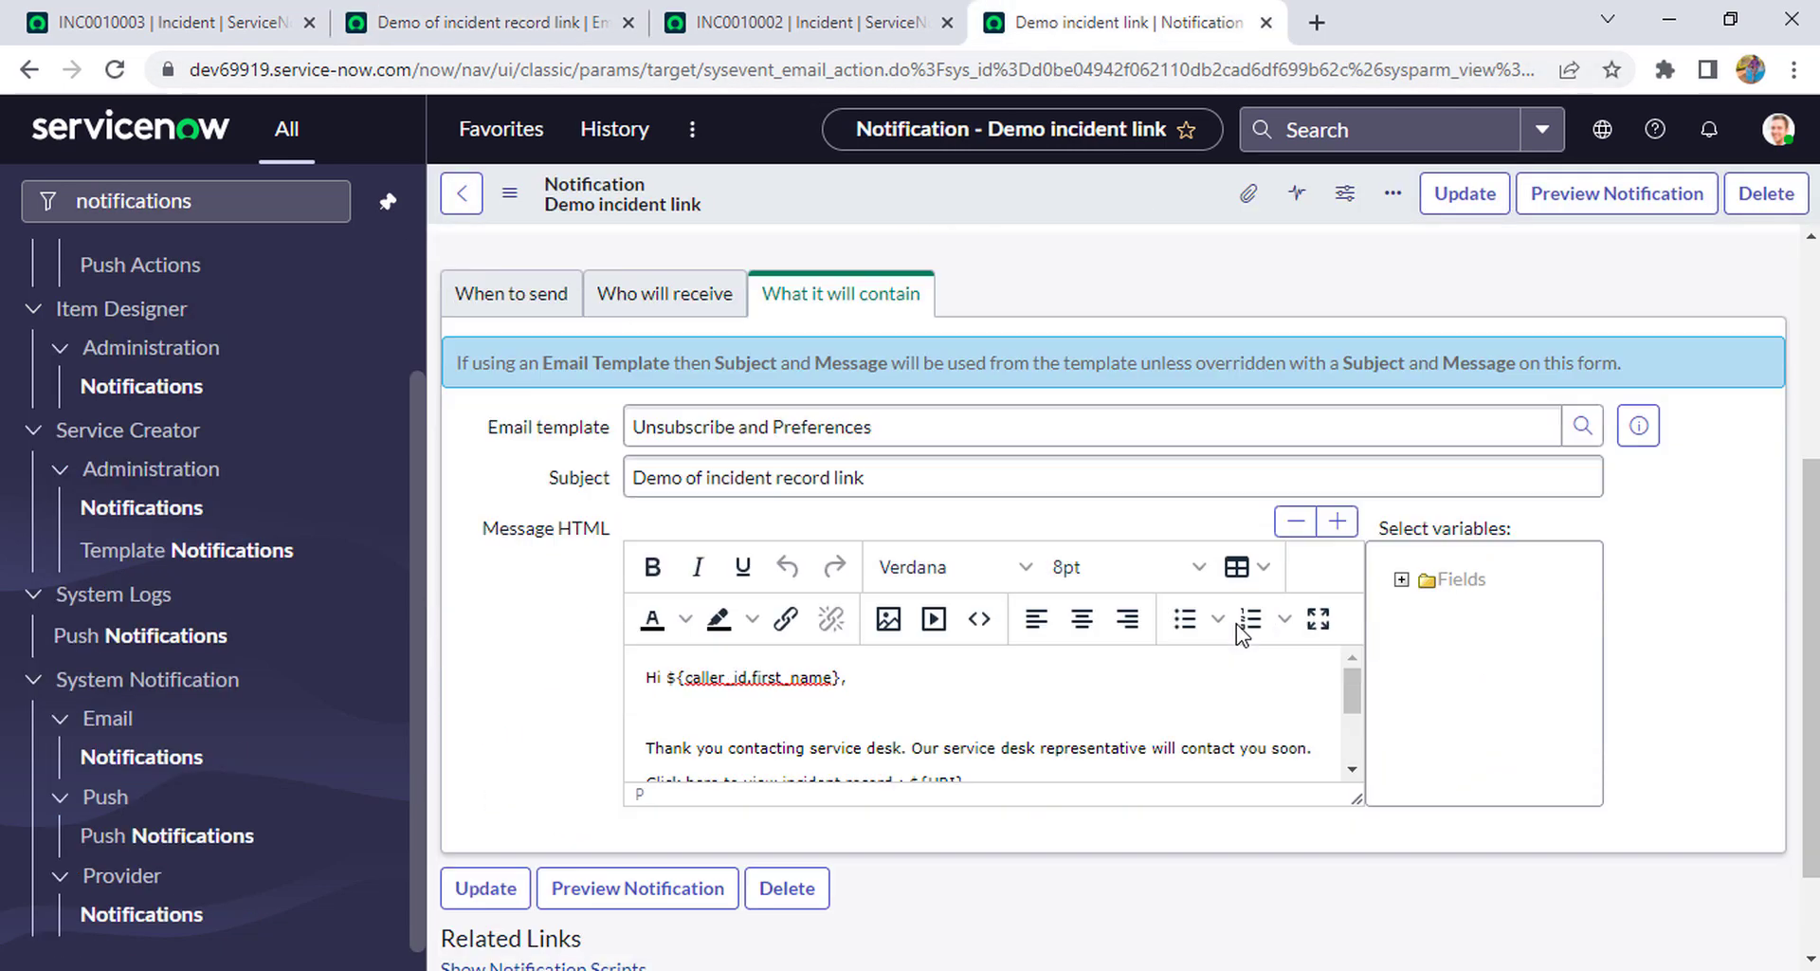
{"action": "left_click", "coordinate": [1352, 644]}
{"action": "scroll", "coordinate": [1358, 542], "scroll_direction": "up", "scroll_amount": 1}
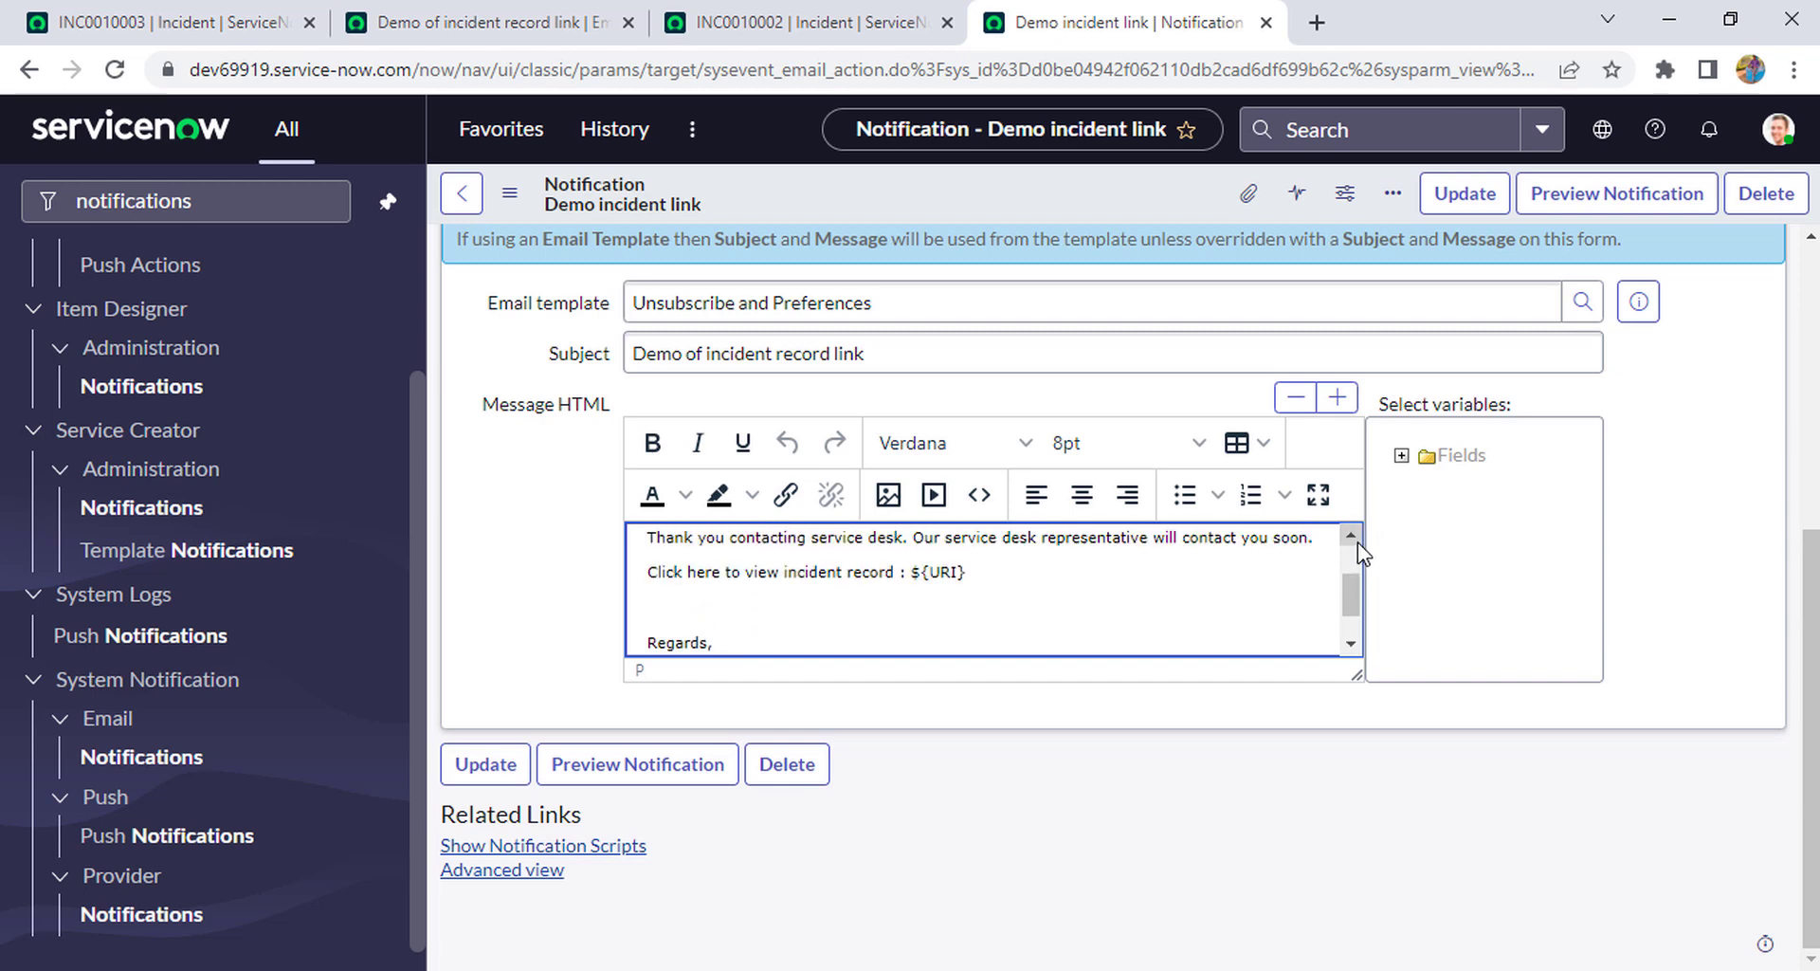